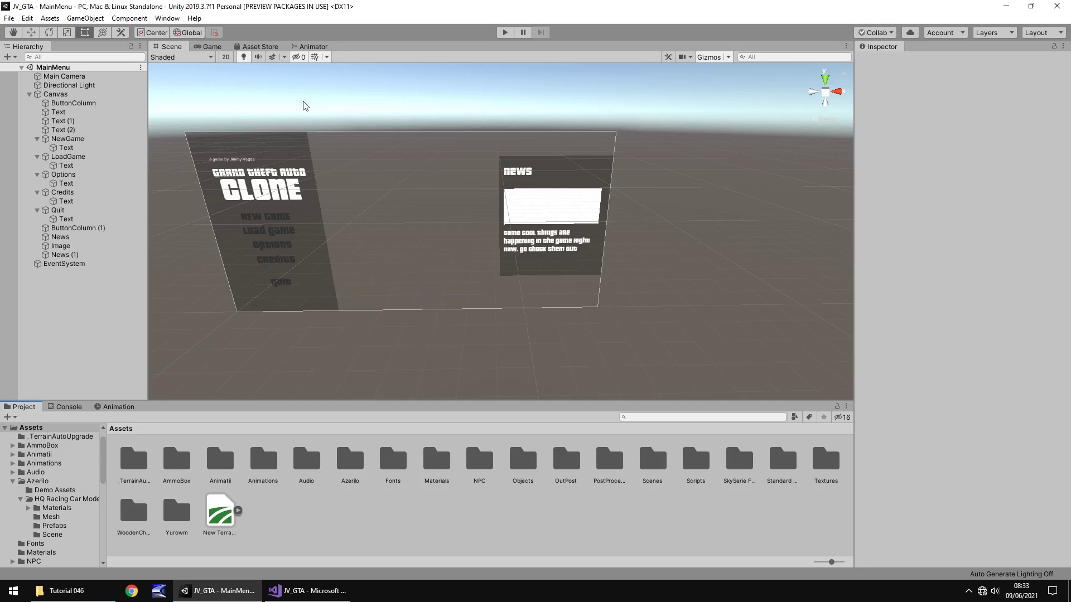
# Preview the menu in the Game view, then open the OpenWorld scene from Assets > Scenes.
pyautogui.click(211, 46)
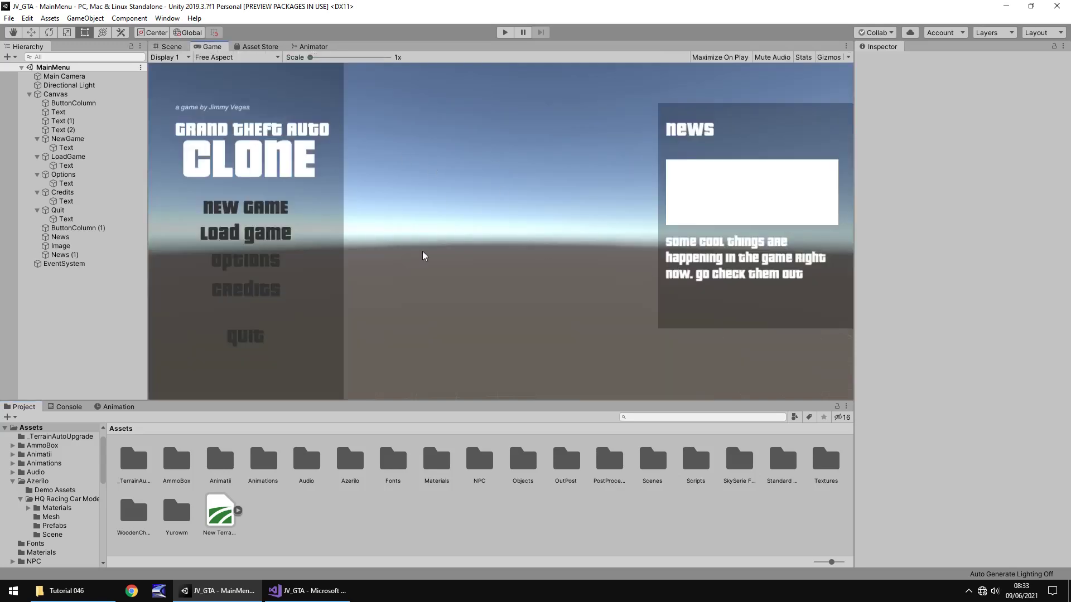
pyautogui.click(170, 47)
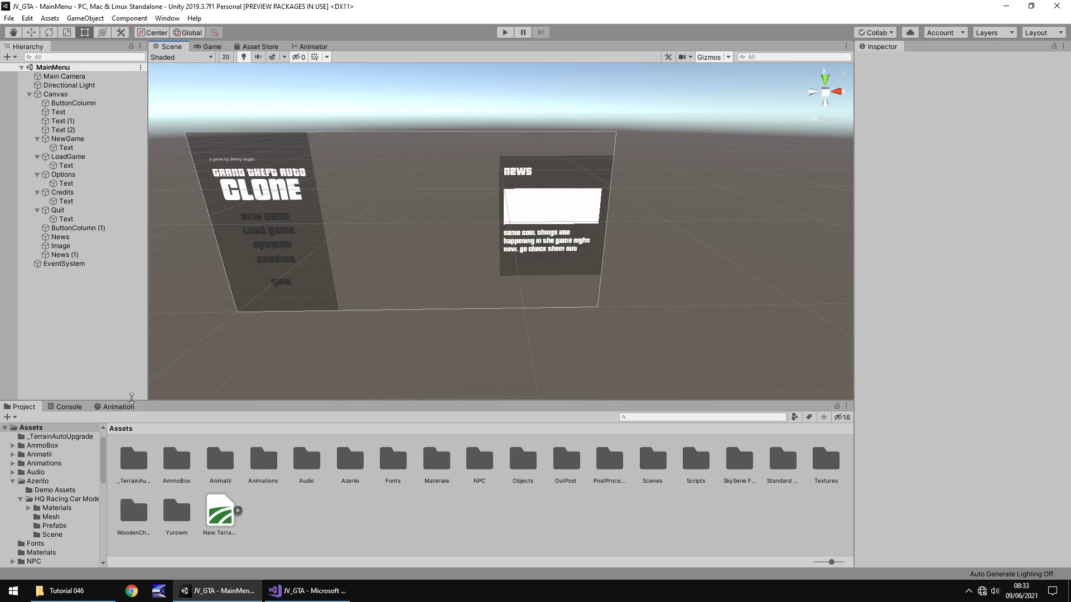
pyautogui.scroll(-6, 35, 537)
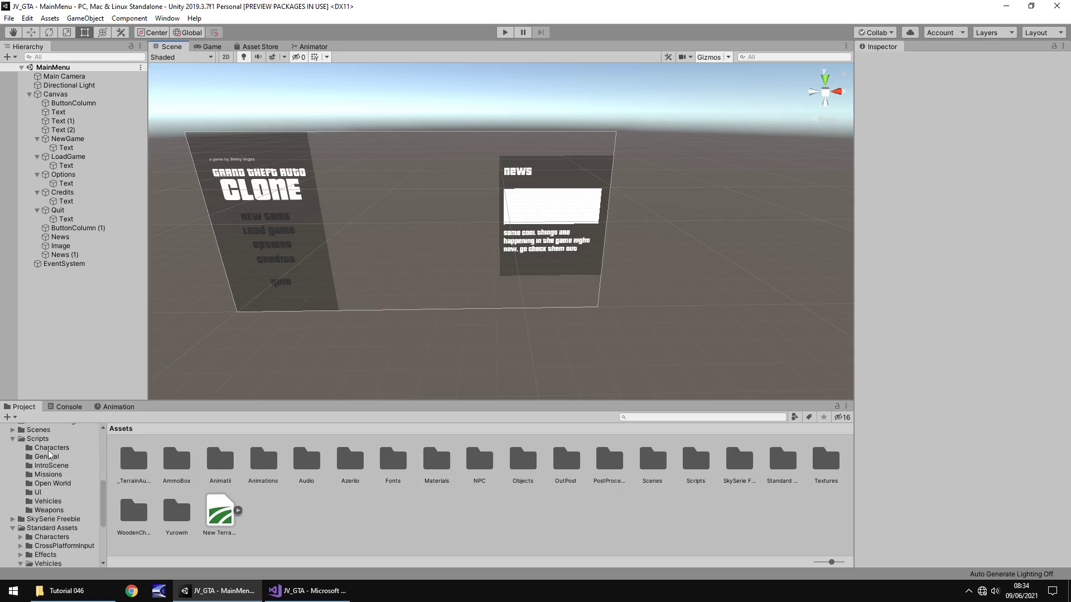
pyautogui.click(42, 431)
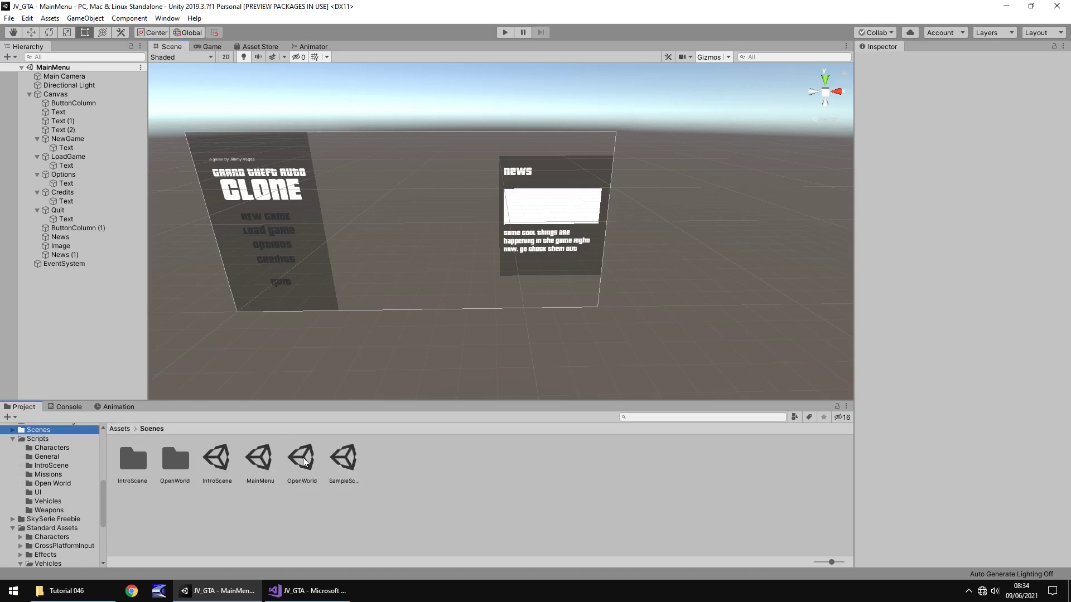
pyautogui.click(302, 459)
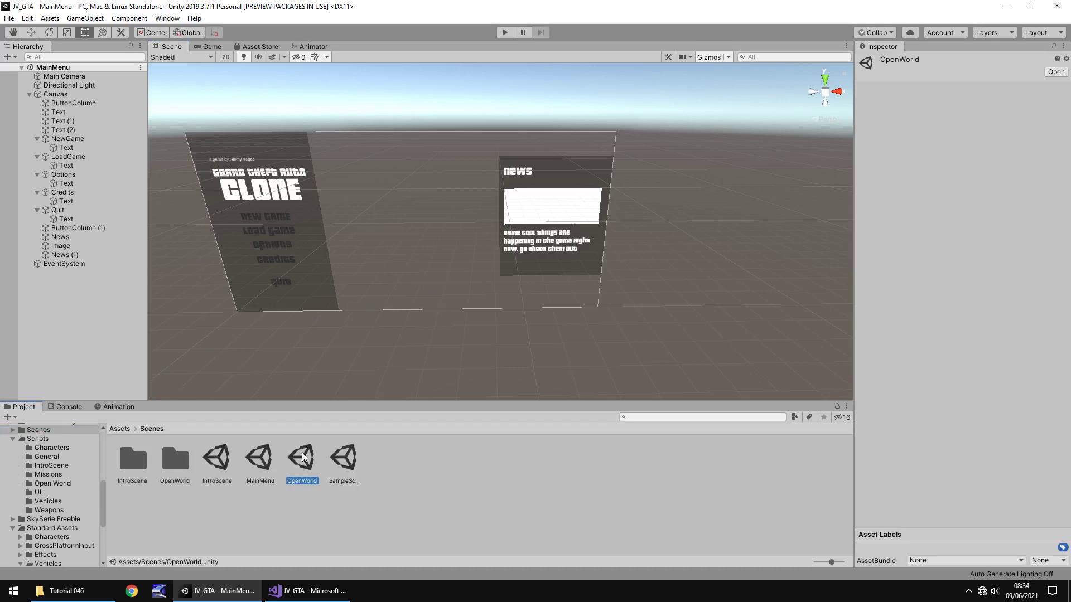
pyautogui.doubleClick(302, 459)
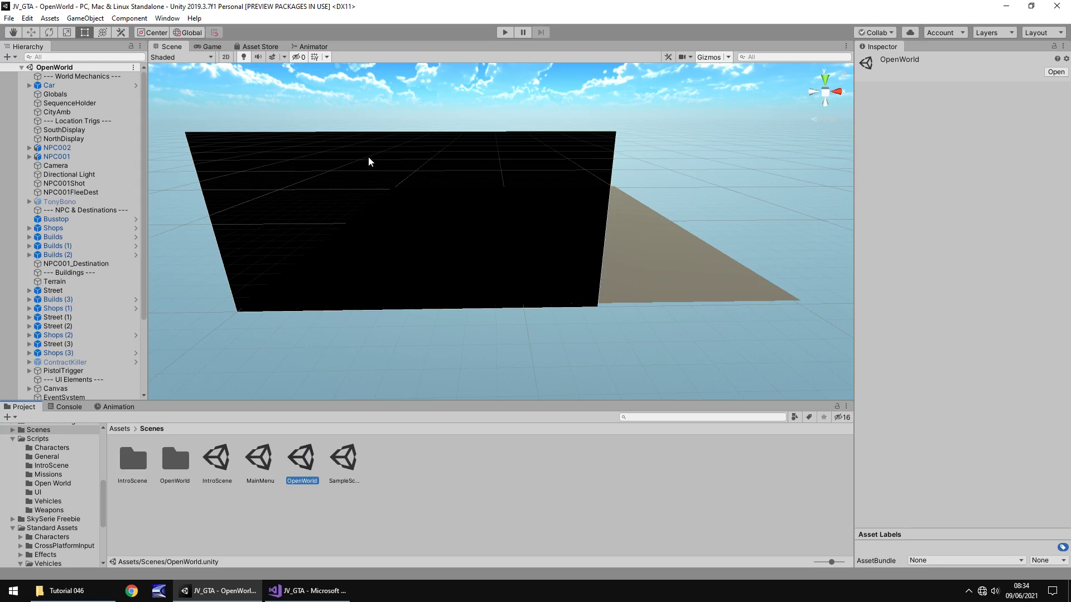
# Frame the Shops buildings and select the Hierarchy range from Busstop to Builds (2).
pyautogui.doubleClick(68, 232)
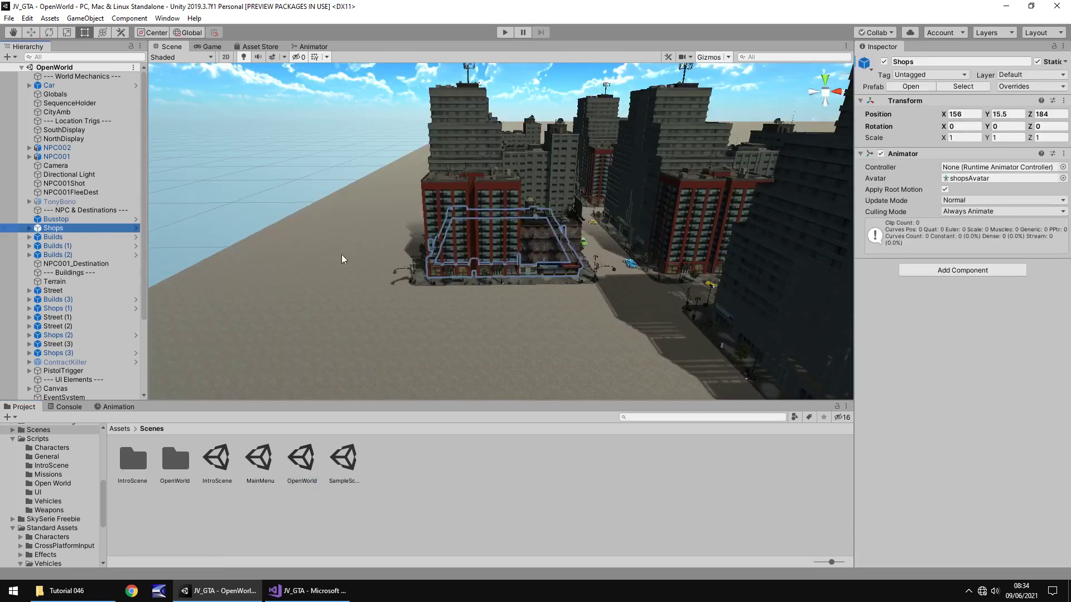
pyautogui.keyDown('alt'); pyautogui.moveTo(491, 204); pyautogui.dragTo(461, 275); pyautogui.keyUp('alt')
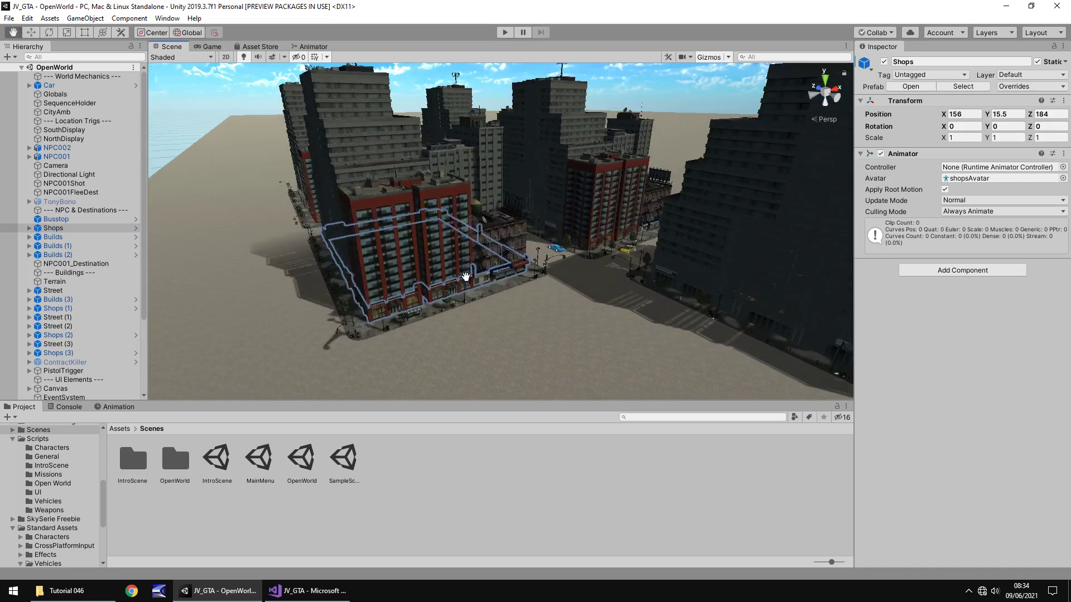
pyautogui.click(412, 206)
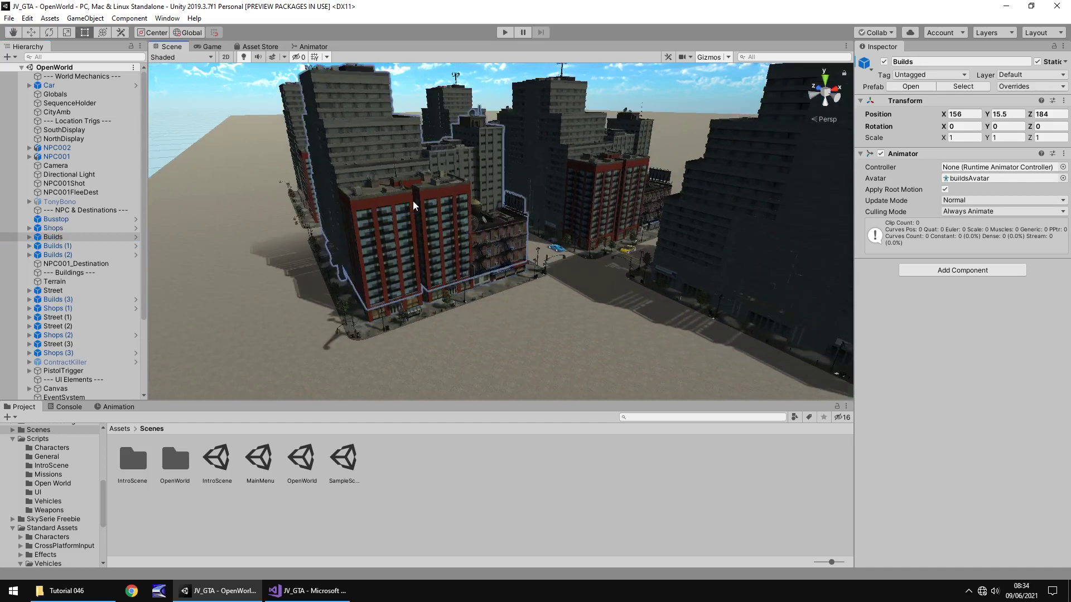
pyautogui.click(56, 219)
pyautogui.keyDown('shift'); pyautogui.click(68, 255); pyautogui.keyUp('shift')
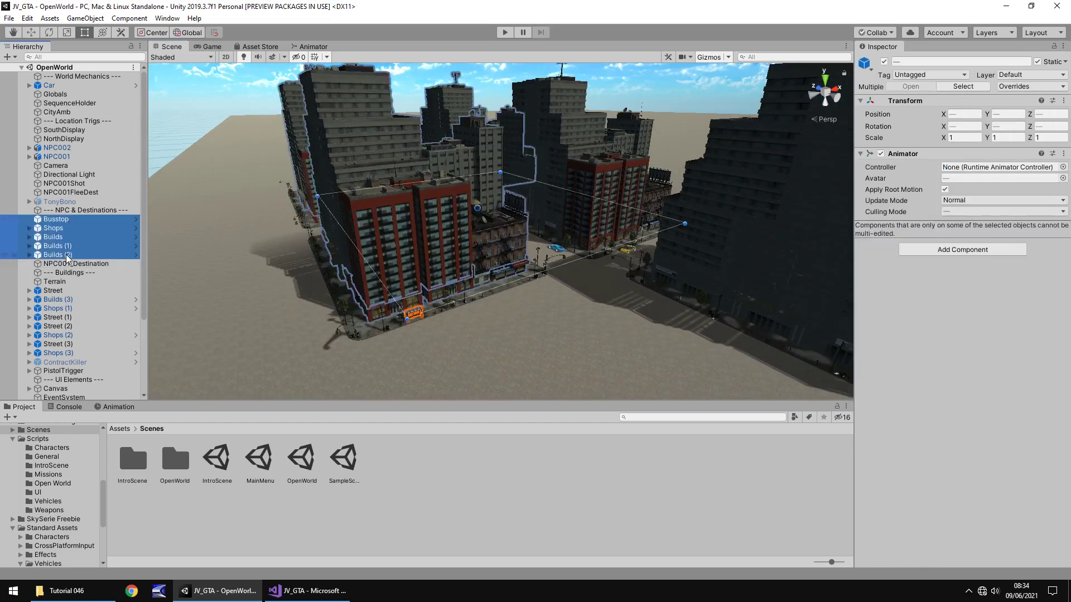
pyautogui.keyDown('alt'); pyautogui.moveTo(315, 254); pyautogui.dragTo(234, 246); pyautogui.keyUp('alt')
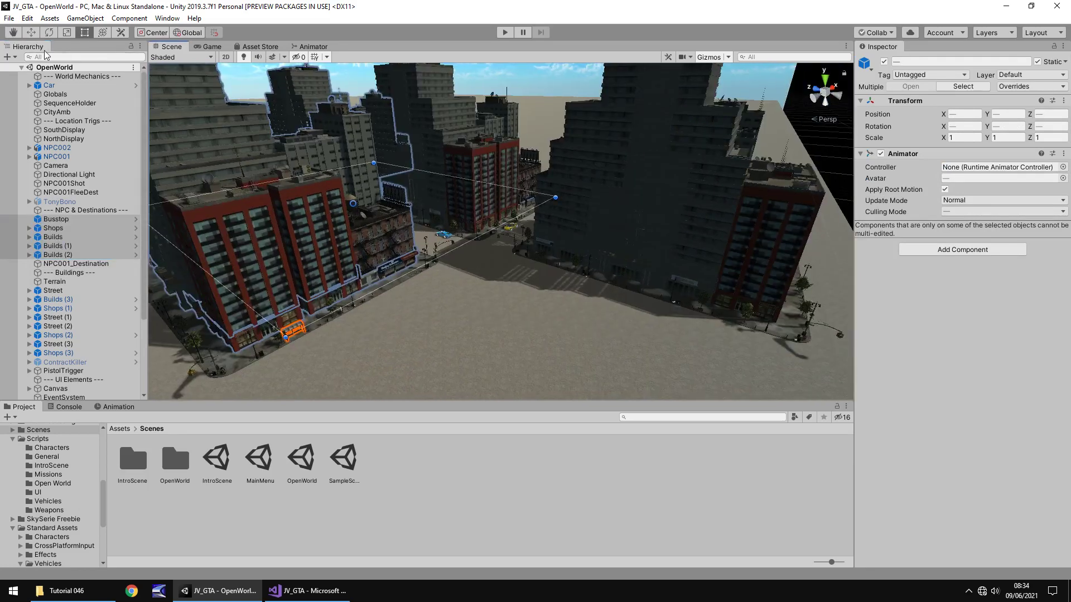
# Test-move the selected buildings with the Move tool twice, undoing each move with Ctrl+Z.
pyautogui.press('w')
pyautogui.press('f')
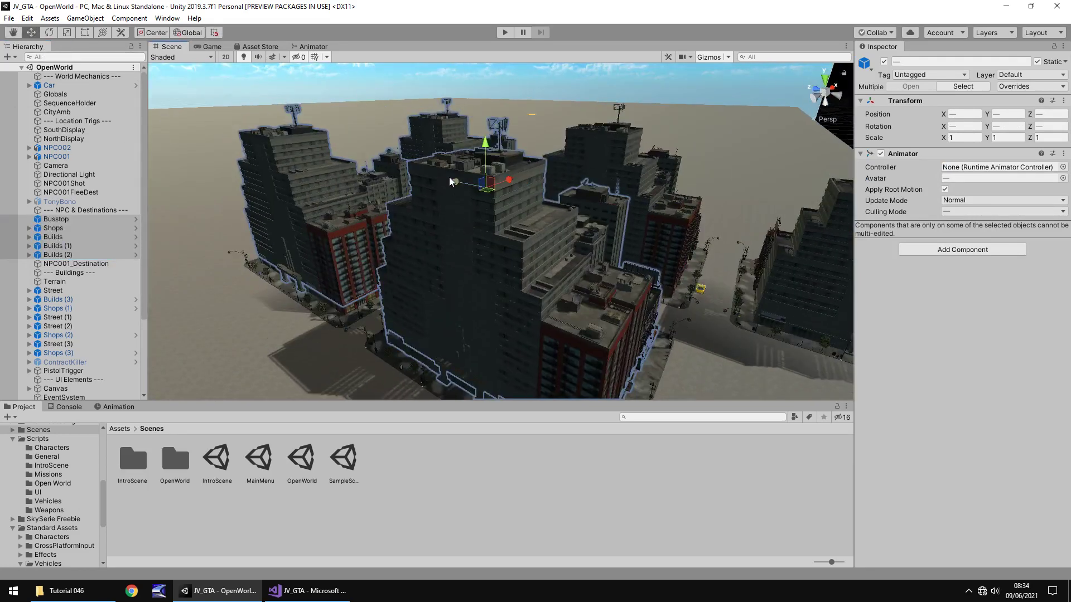
pyautogui.click(501, 202)
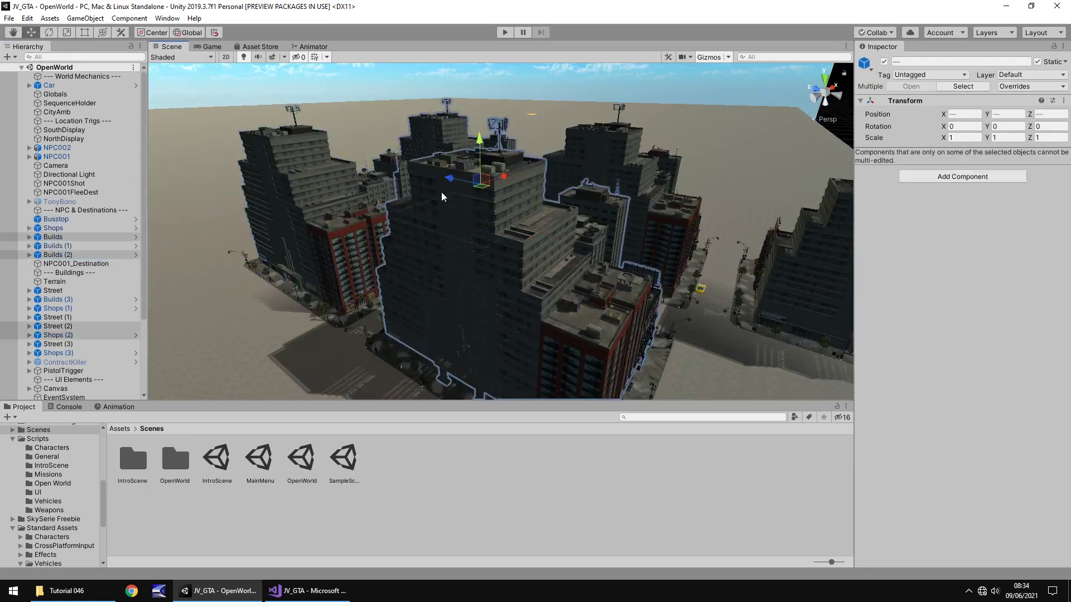
pyautogui.moveTo(467, 190)
pyautogui.mouseDown()
pyautogui.moveTo(511, 210)
pyautogui.moveTo(477, 198)
pyautogui.mouseUp()
pyautogui.hotkey('ctrl', 'z')
pyautogui.click(56, 219)
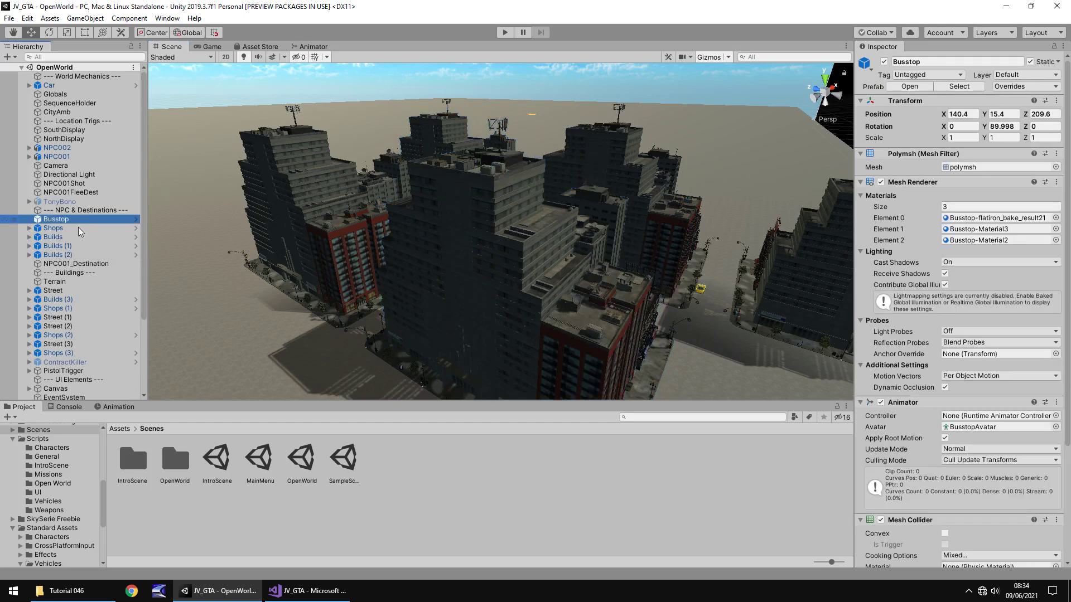
pyautogui.keyDown('shift'); pyautogui.click(74, 255); pyautogui.keyUp('shift')
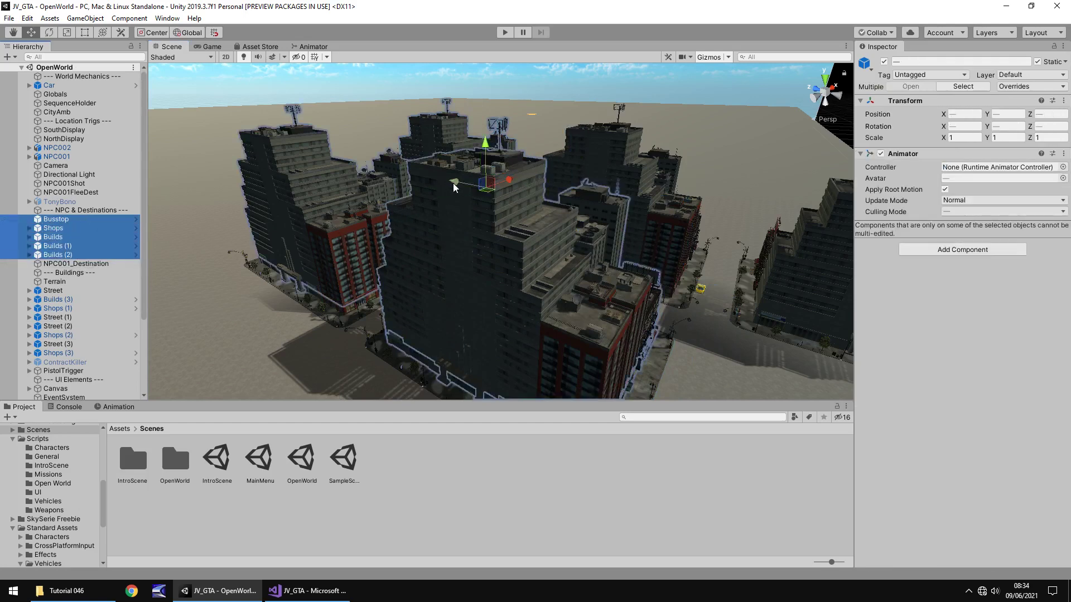
pyautogui.moveTo(454, 188); pyautogui.dragTo(474, 197)
pyautogui.hotkey('ctrl', 'z')
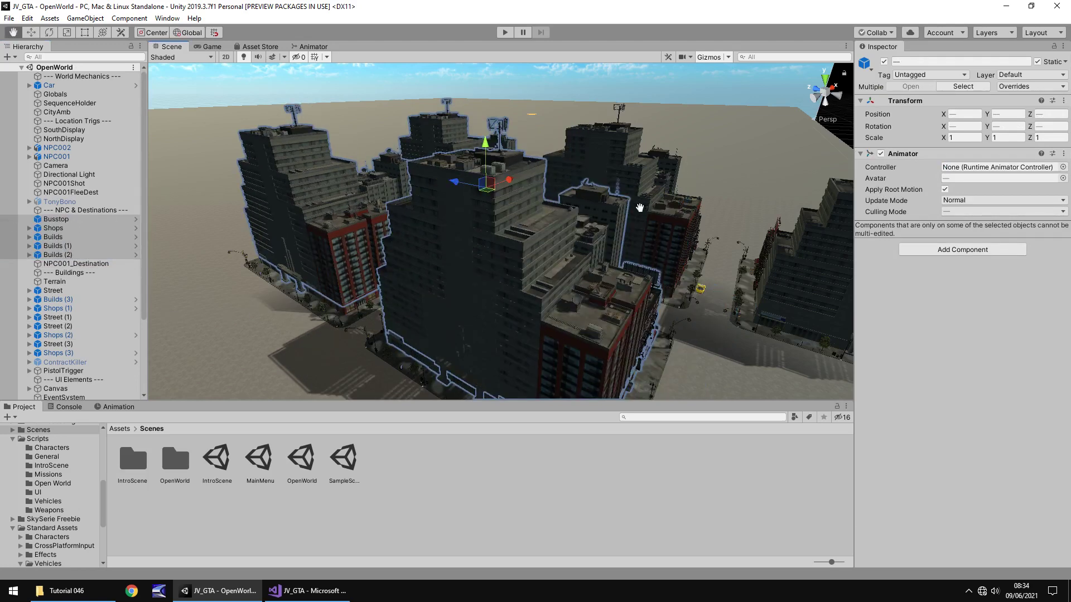
pyautogui.keyDown('alt'); pyautogui.moveTo(609, 208); pyautogui.dragTo(513, 200); pyautogui.keyUp('alt')
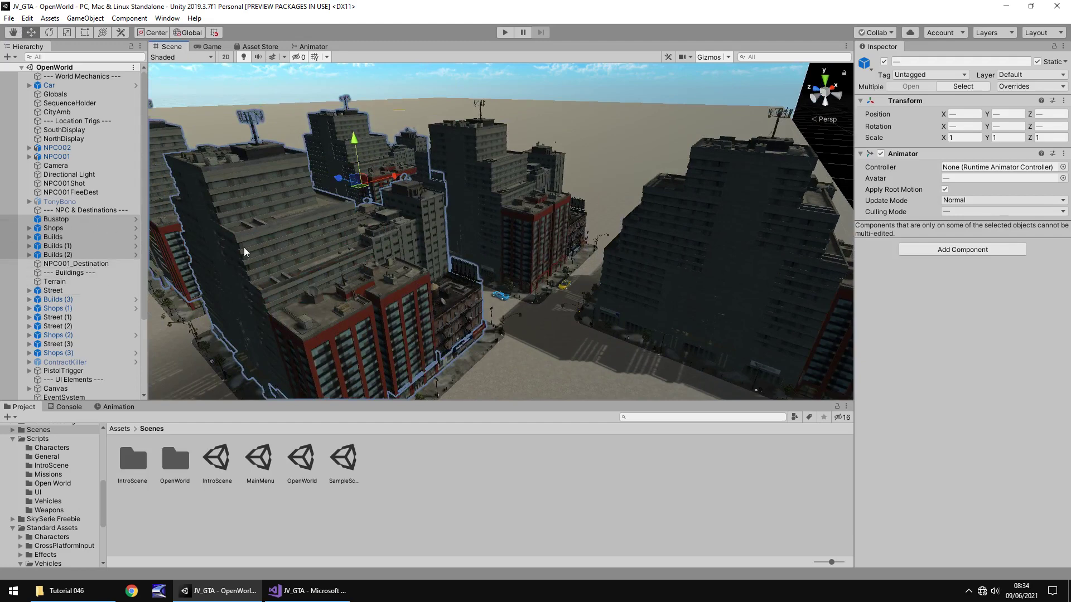
pyautogui.press('f')
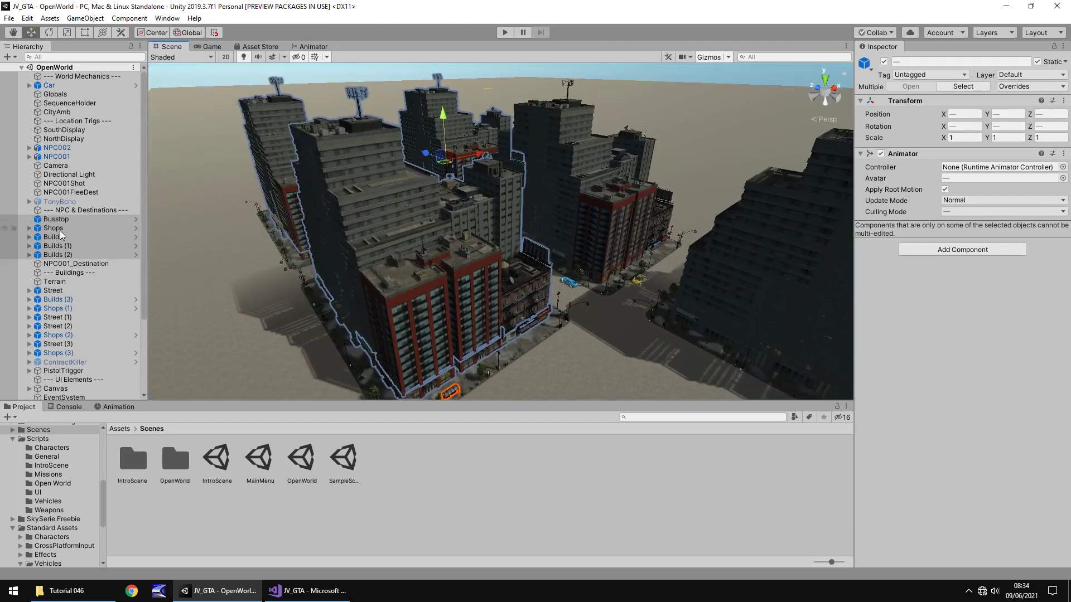
# Select Busstop, Shops, Builds and Street together, then select the MainMenu scene asset.
pyautogui.click(69, 221)
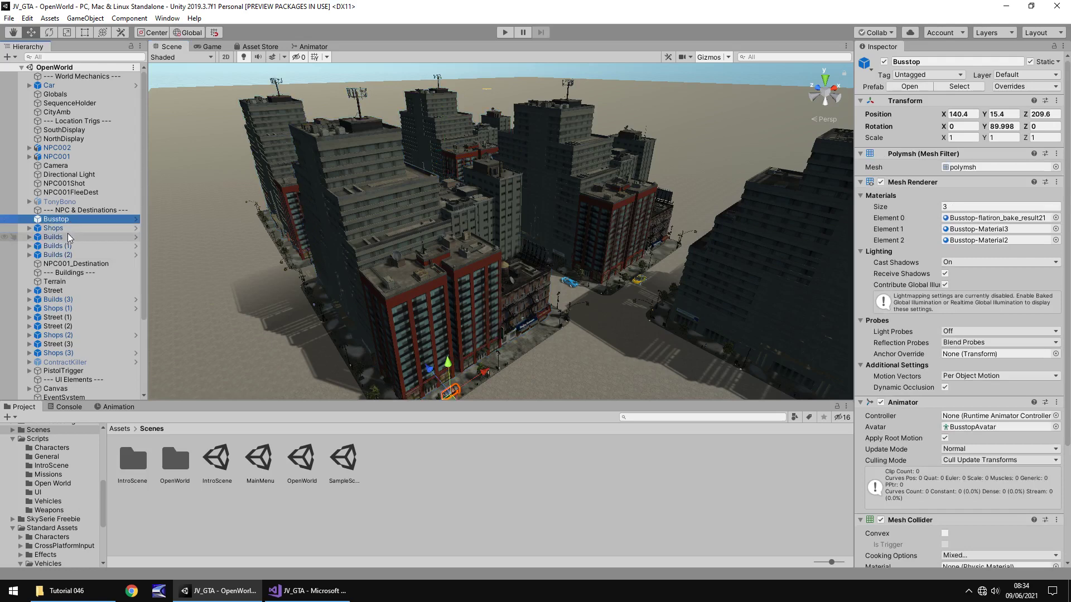
pyautogui.keyDown('shift'); pyautogui.click(63, 237); pyautogui.keyUp('shift')
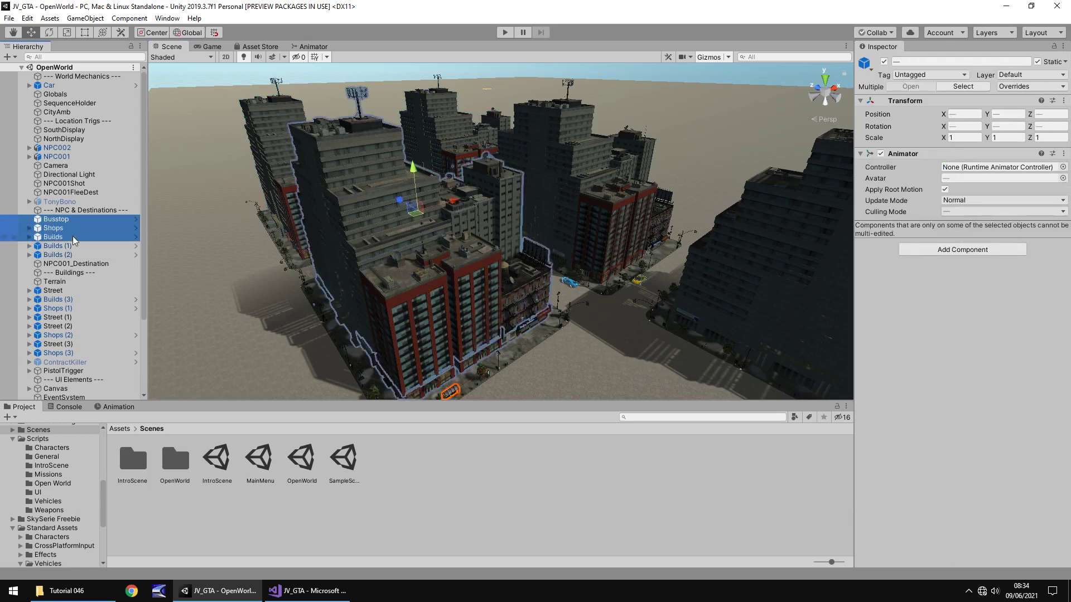
pyautogui.keyDown('ctrl'); pyautogui.click(56, 291); pyautogui.keyUp('ctrl')
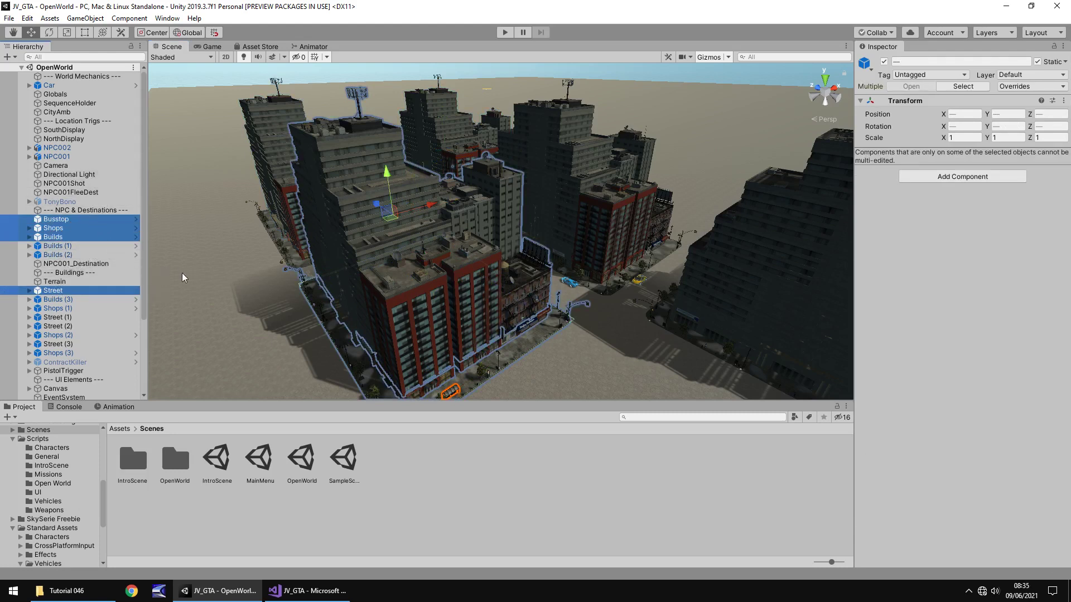
pyautogui.click(259, 461)
# Open the MainMenu scene and paste the copied city block into its Hierarchy.
pyautogui.doubleClick(259, 459)
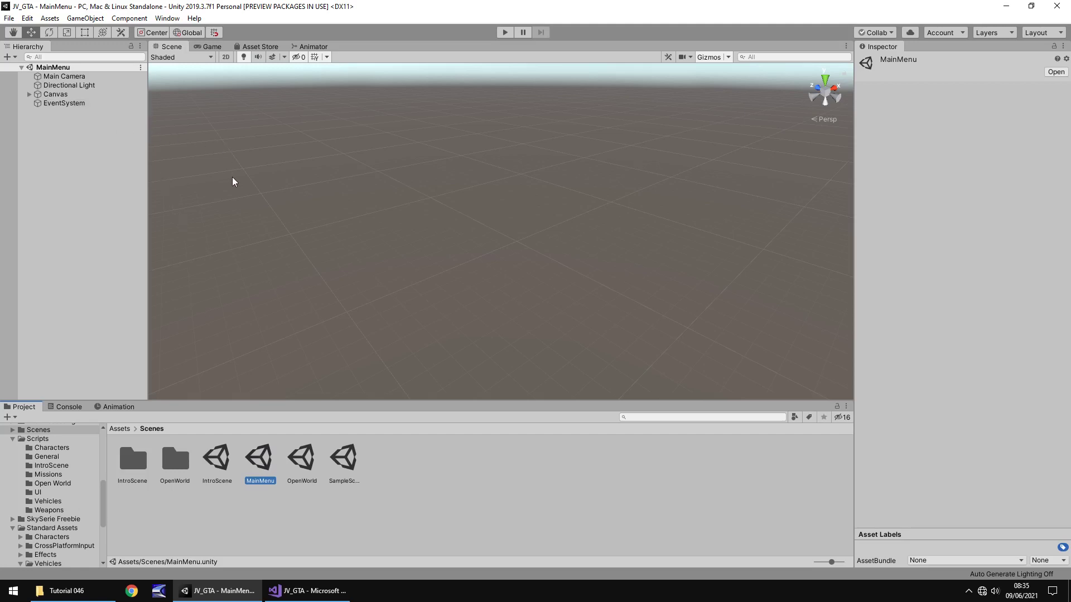
pyautogui.click(56, 169)
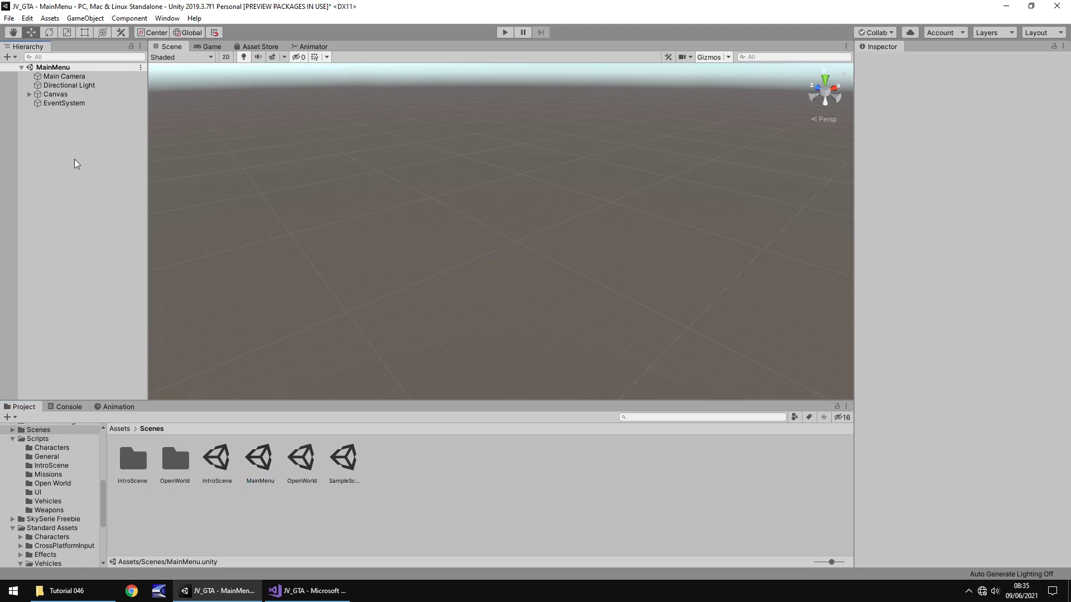
pyautogui.hotkey('ctrl', 'v')
pyautogui.scroll(-5, 290, 255)
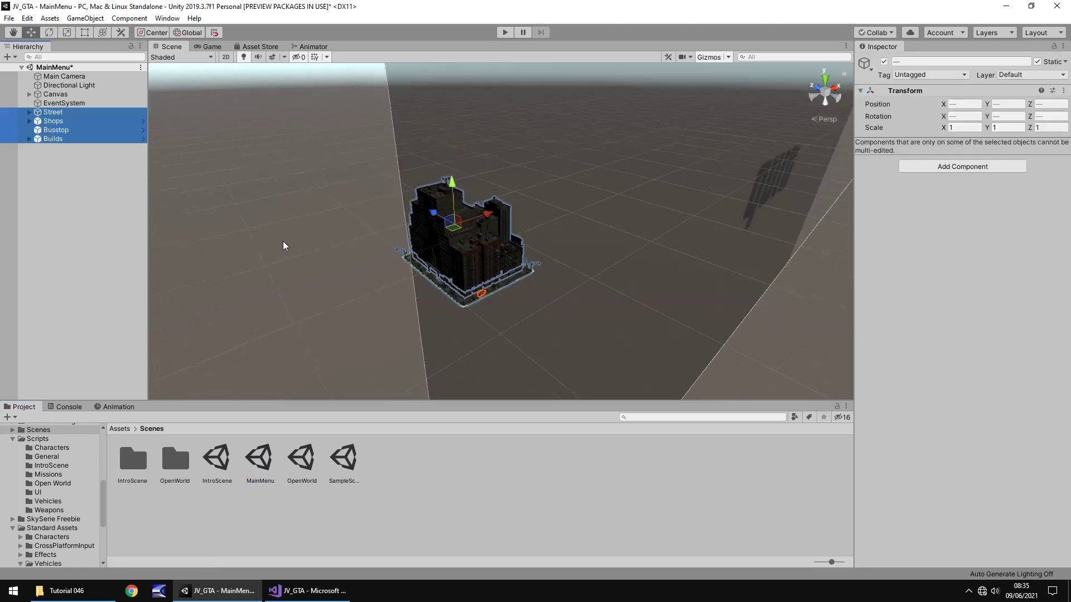
pyautogui.moveTo(390, 239); pyautogui.dragTo(181, 263, button='middle')
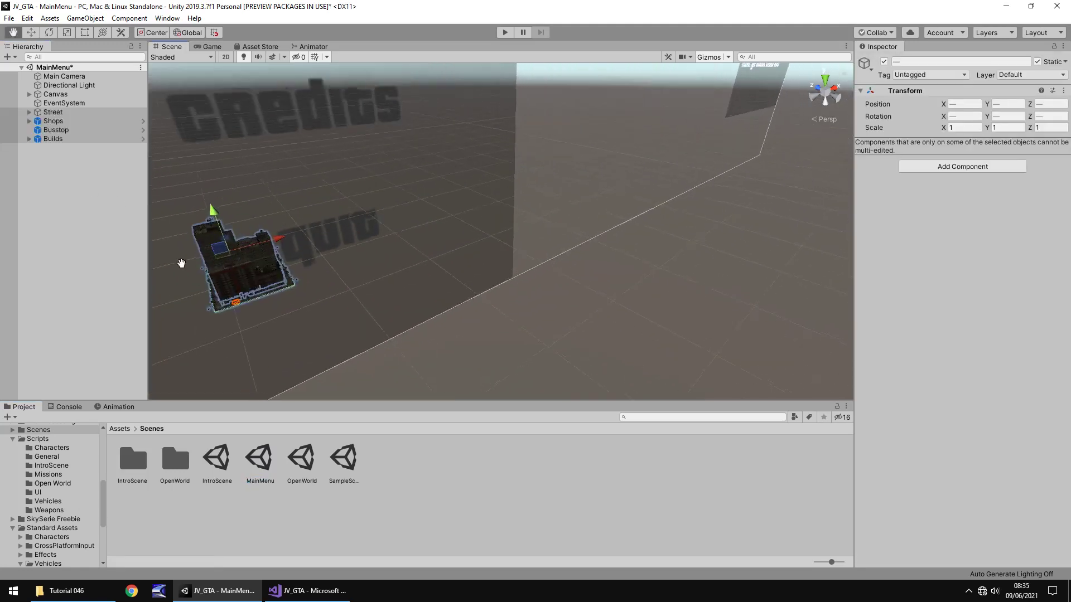
# Check the menu over the city block in Game view, then frame the pasted buildings.
pyautogui.click(215, 48)
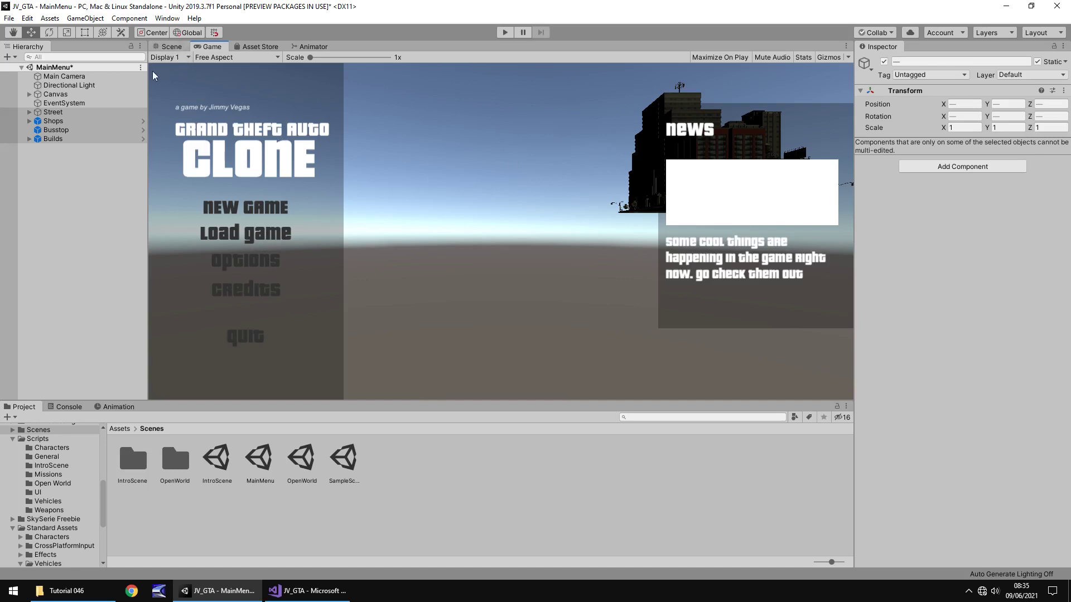
pyautogui.click(179, 50)
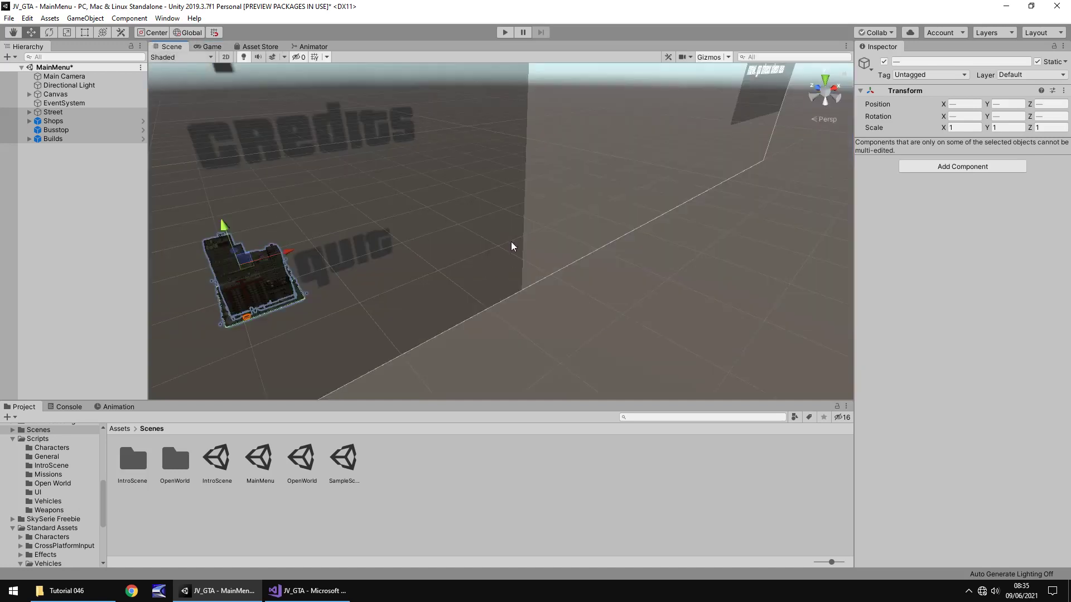
pyautogui.press('f')
pyautogui.keyDown('alt'); pyautogui.moveTo(450, 238); pyautogui.dragTo(476, 223); pyautogui.keyUp('alt')
pyautogui.scroll(3, 476, 223)
pyautogui.scroll(5, 476, 223)
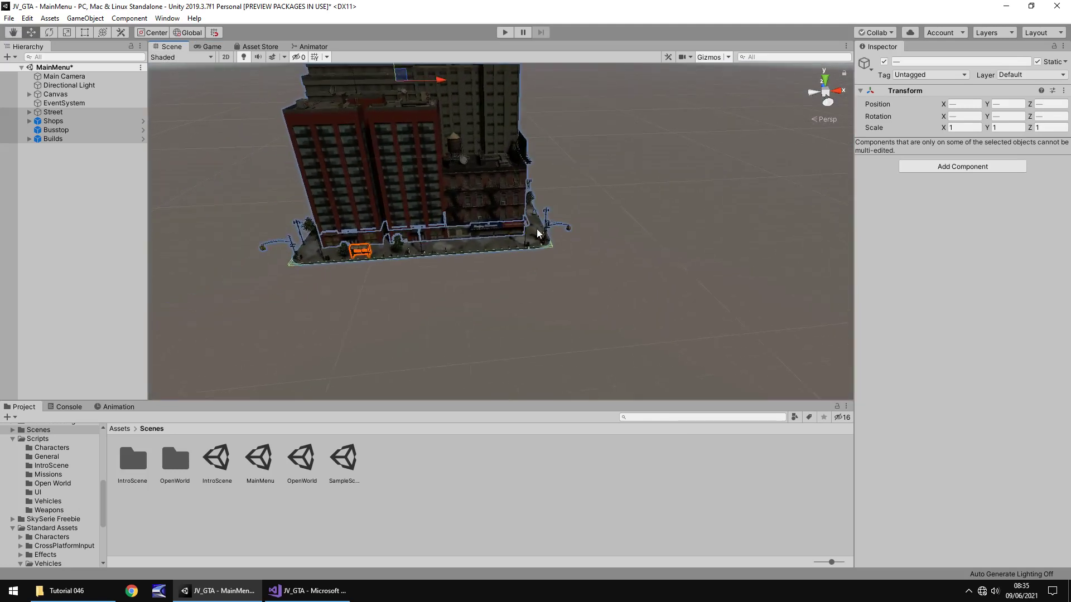
# Move Main Camera to 117, 29.7, 116.6 with 33.03 X rotation and check the Game view.
pyautogui.click(64, 76)
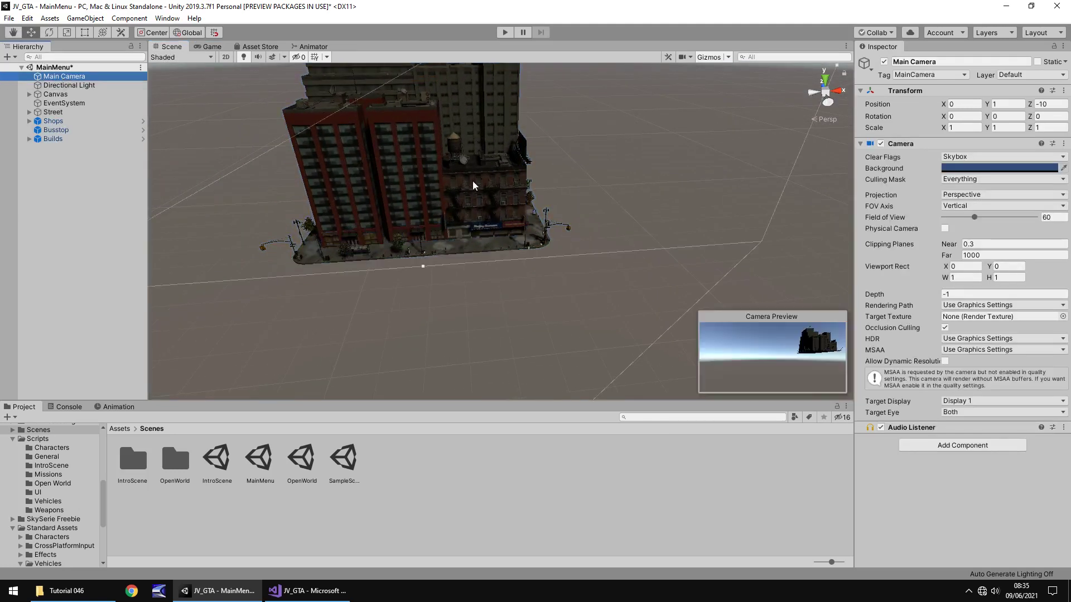
pyautogui.scroll(-5, 479, 178)
pyautogui.moveTo(468, 179); pyautogui.dragTo(489, 194, button='middle')
pyautogui.moveTo(489, 193); pyautogui.dragTo(608, 334, button='right')
pyautogui.moveTo(584, 249); pyautogui.dragTo(591, 72)
pyautogui.press('f')
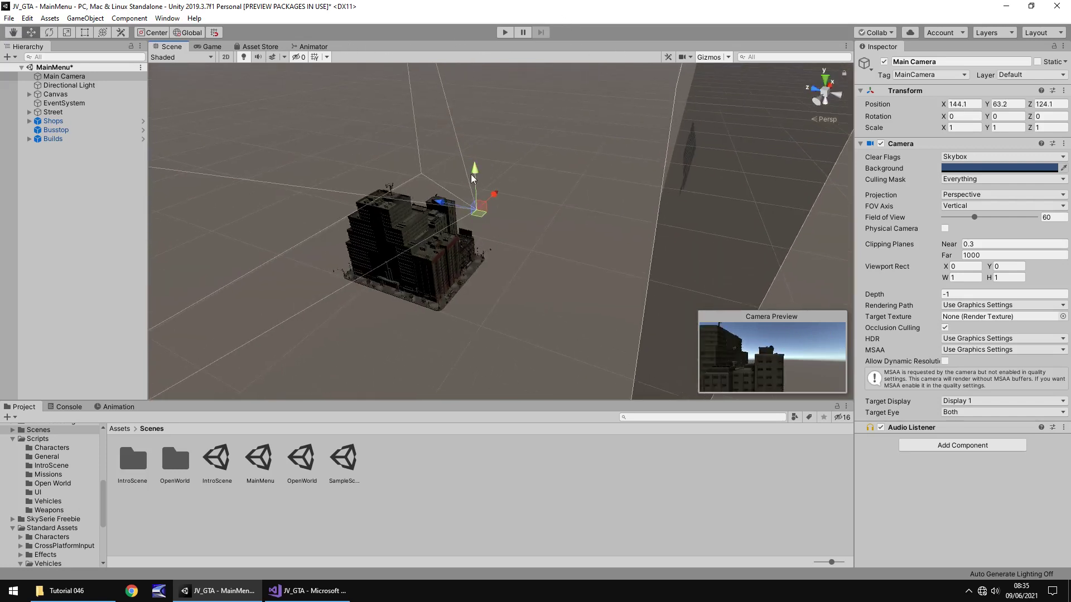
pyautogui.moveTo(474, 174); pyautogui.dragTo(486, 232)
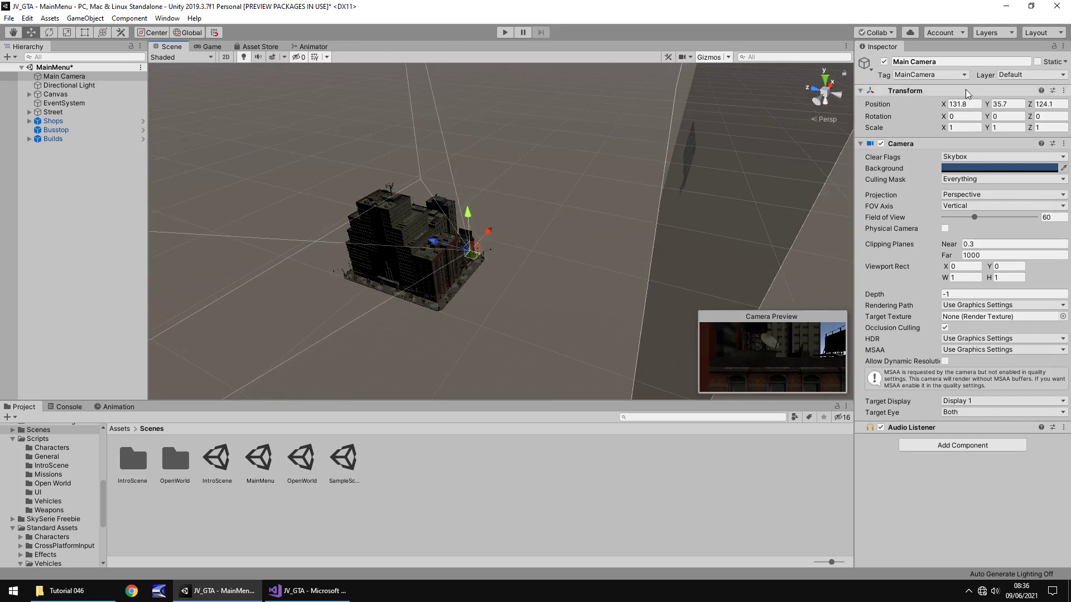
pyautogui.moveTo(944, 117); pyautogui.dragTo(424, 360)
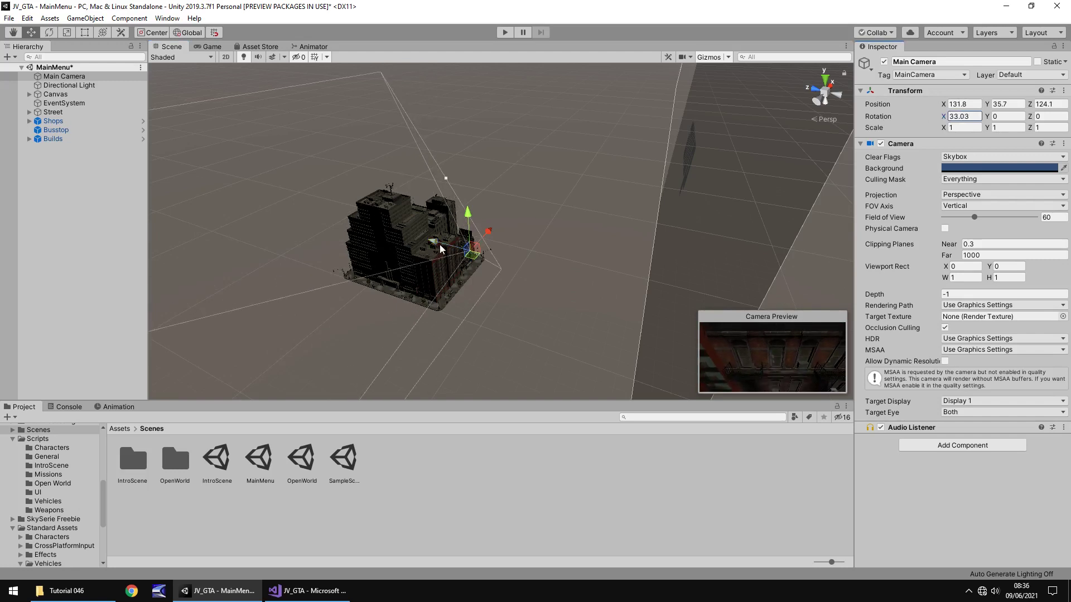
pyautogui.moveTo(434, 242); pyautogui.dragTo(440, 266)
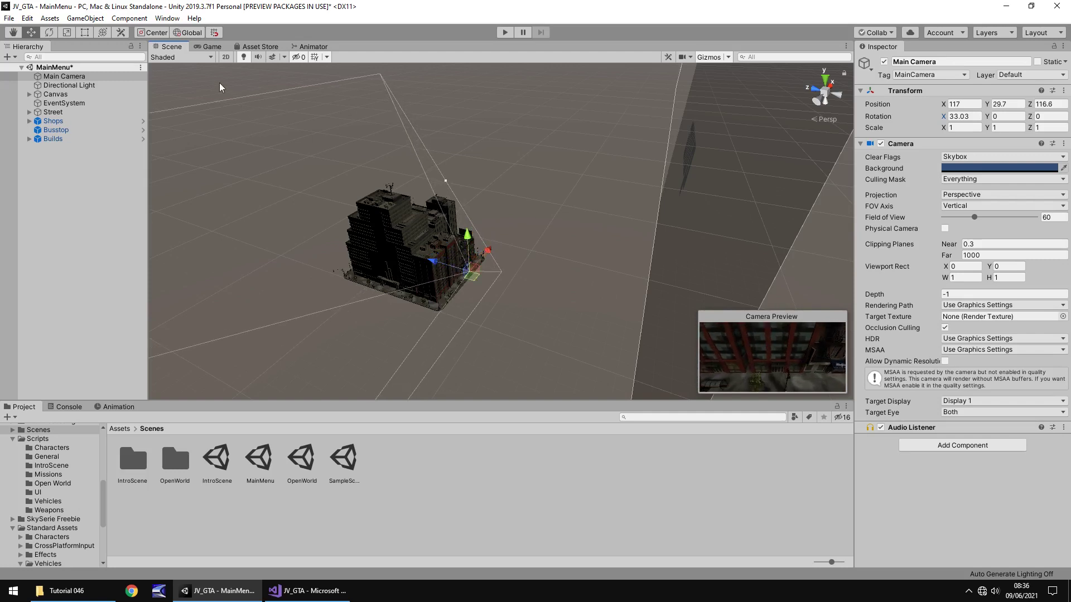
pyautogui.click(211, 47)
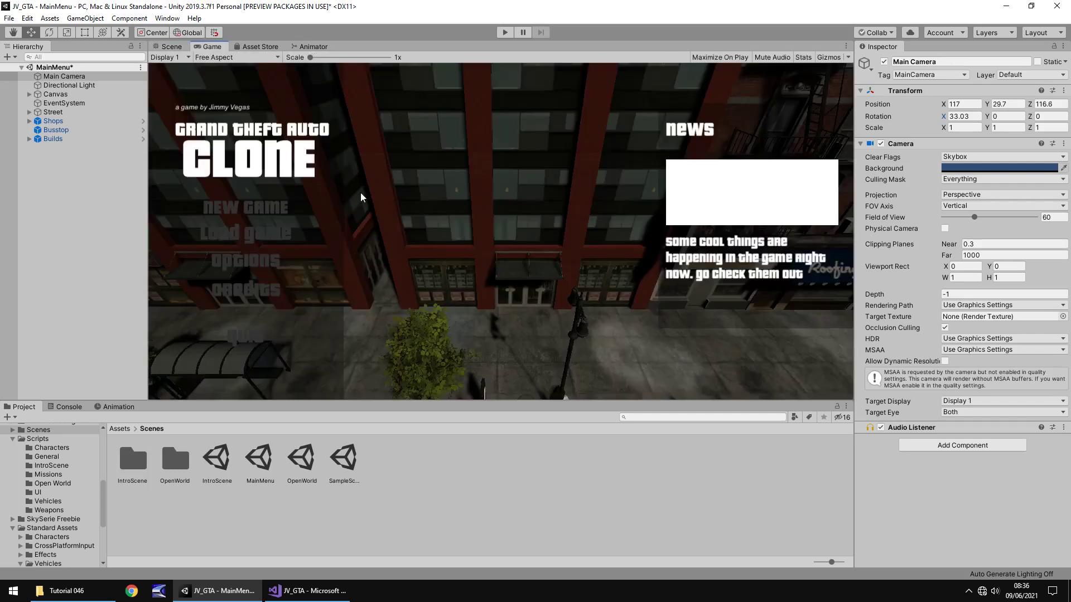
# Open Window > Rendering > Lighting Settings and switch on Auto Generate.
pyautogui.click(171, 47)
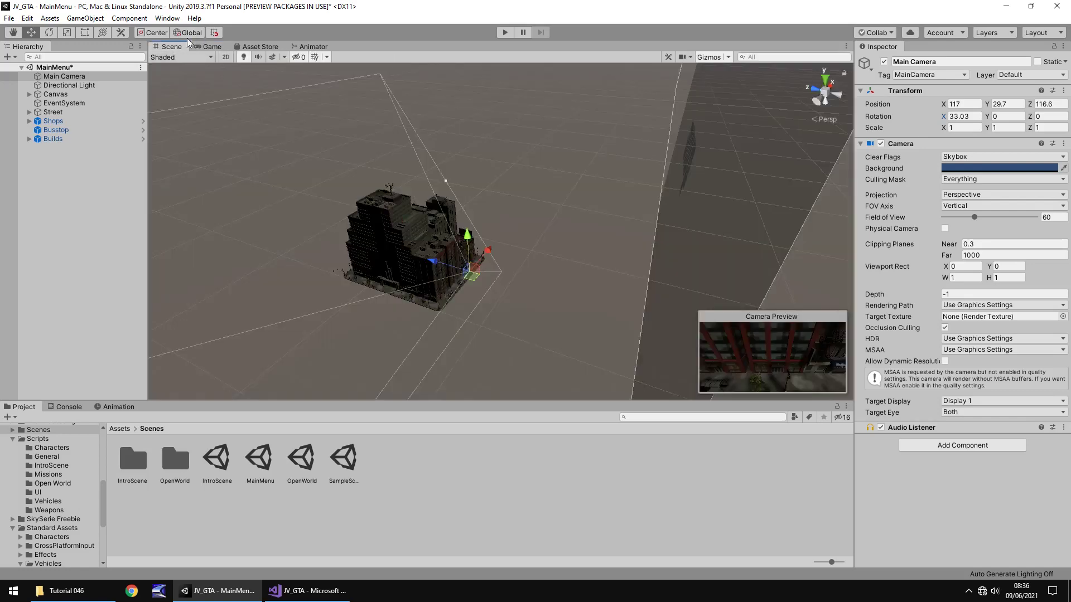
pyautogui.click(171, 19)
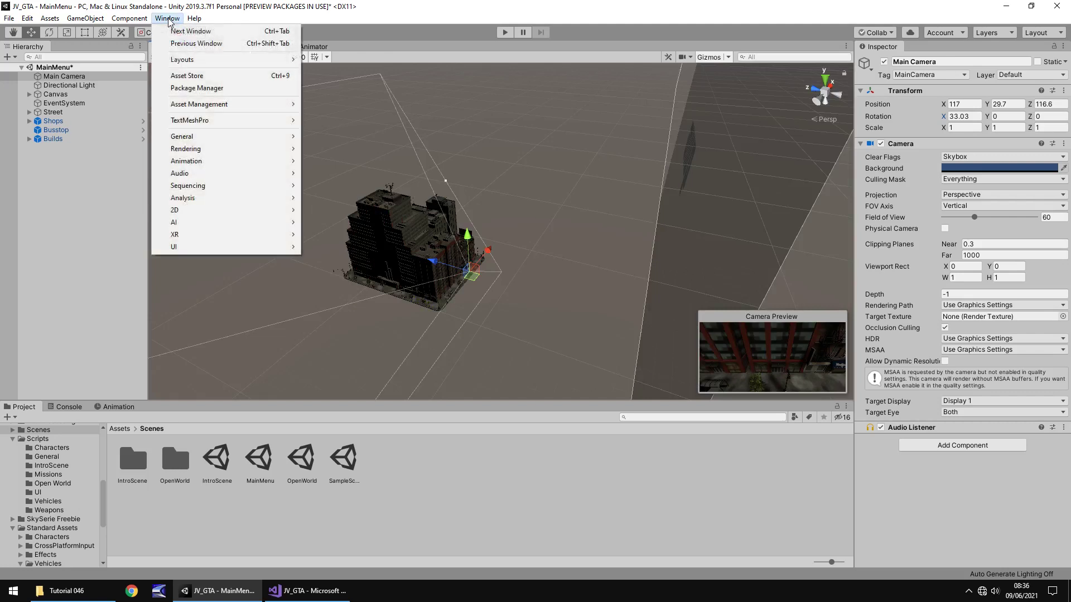
pyautogui.moveTo(273, 155)
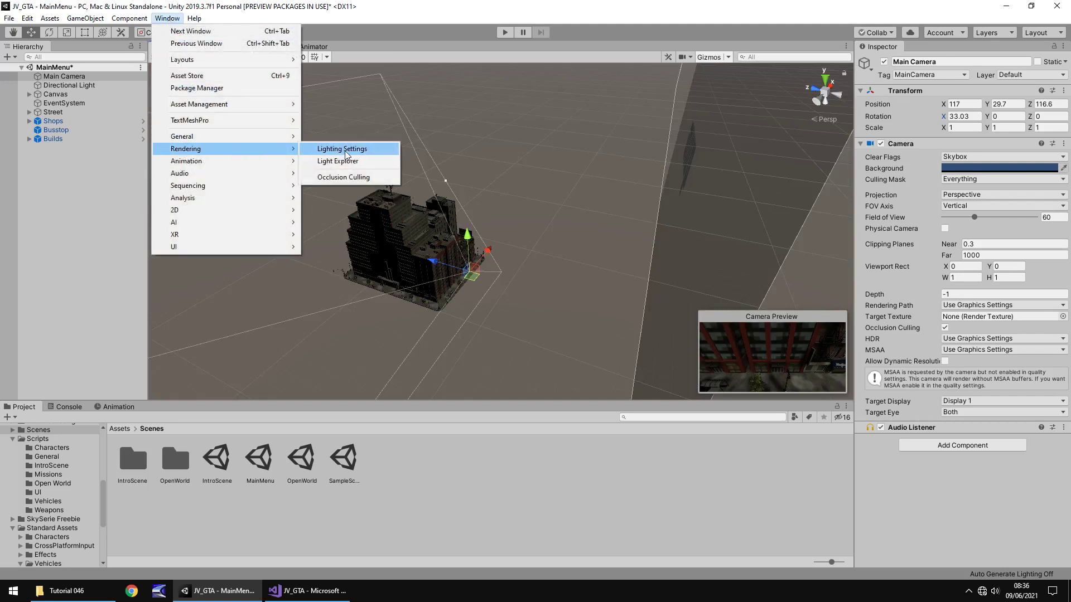
pyautogui.click(342, 149)
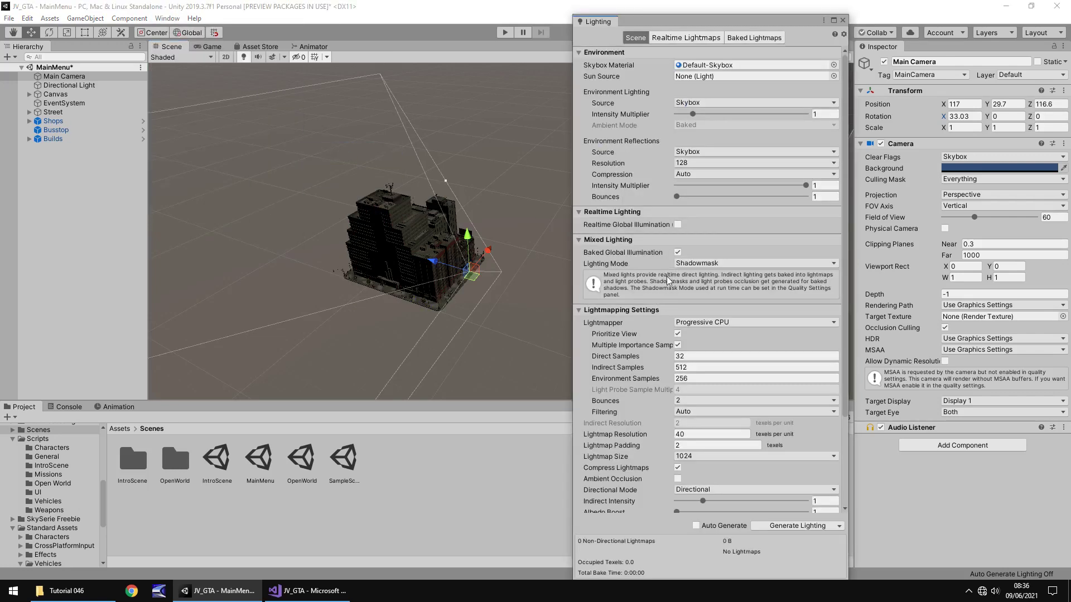
pyautogui.click(696, 525)
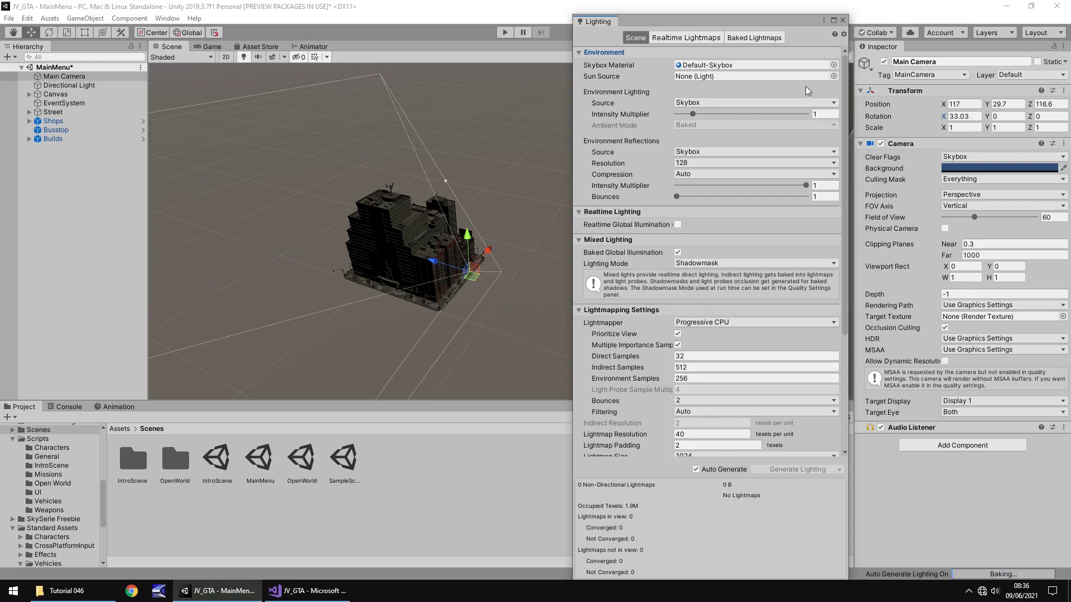
# Set the Skybox Material to Sunny1 Skybox, close the Lighting window, and preview the Game view.
pyautogui.click(834, 65)
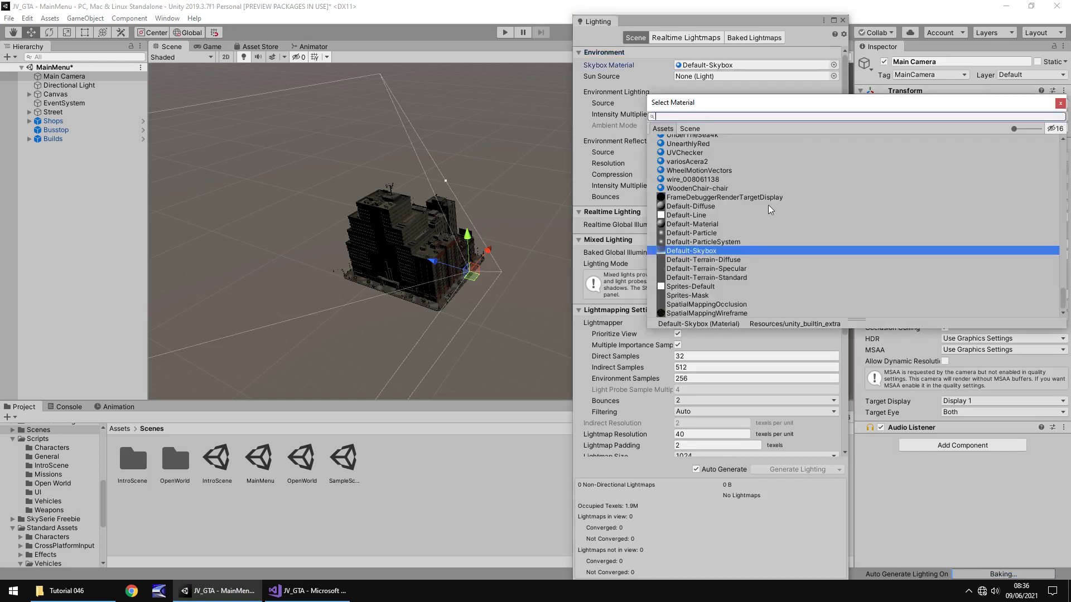
pyautogui.scroll(10, 757, 237)
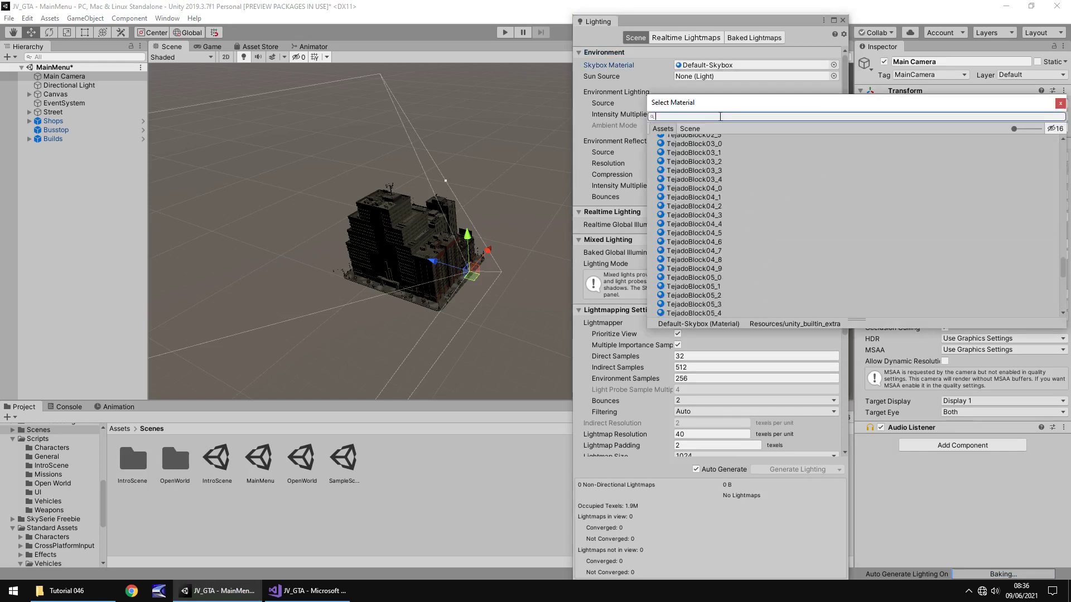
pyautogui.write('sky')
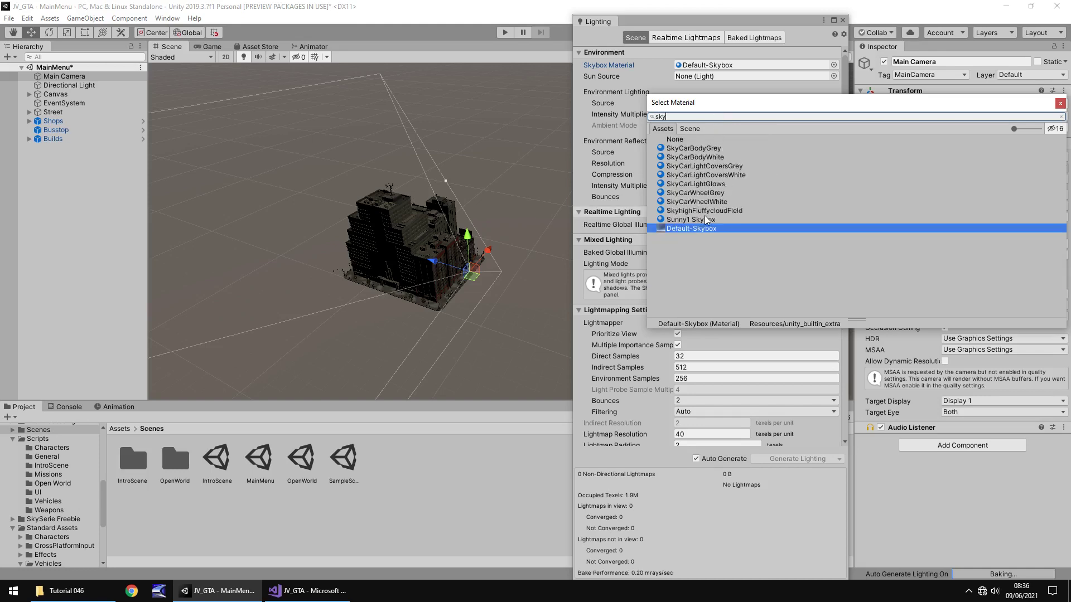
pyautogui.click(704, 219)
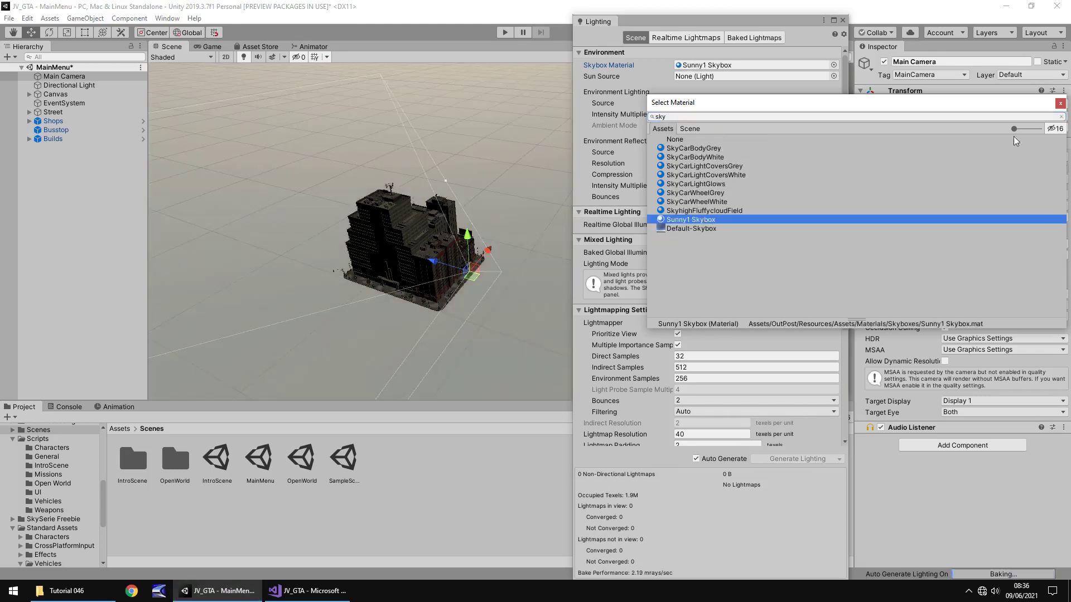
pyautogui.click(1060, 104)
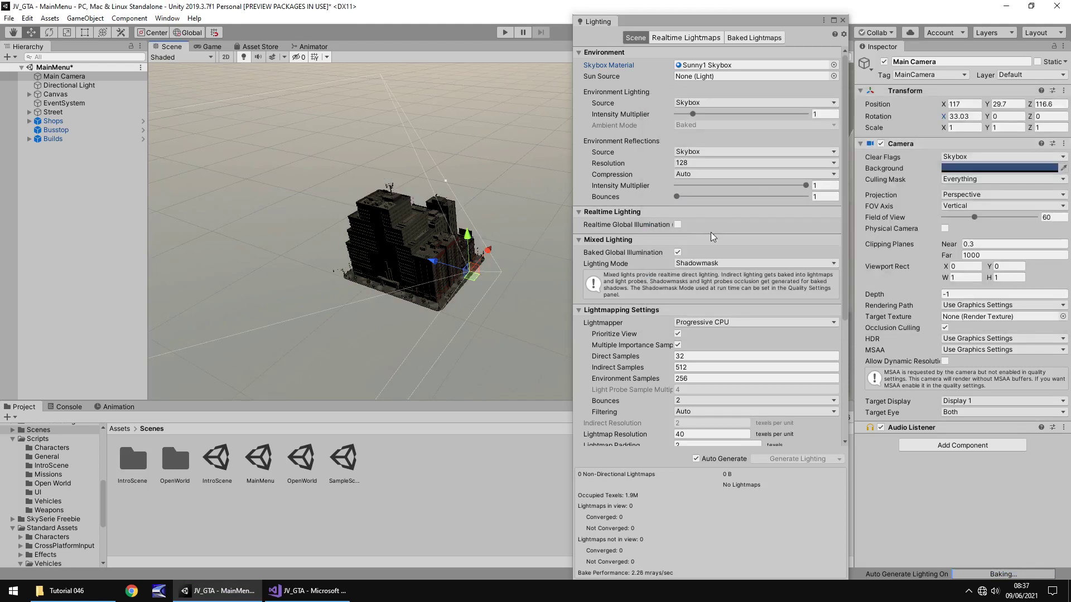
pyautogui.click(843, 21)
pyautogui.click(211, 46)
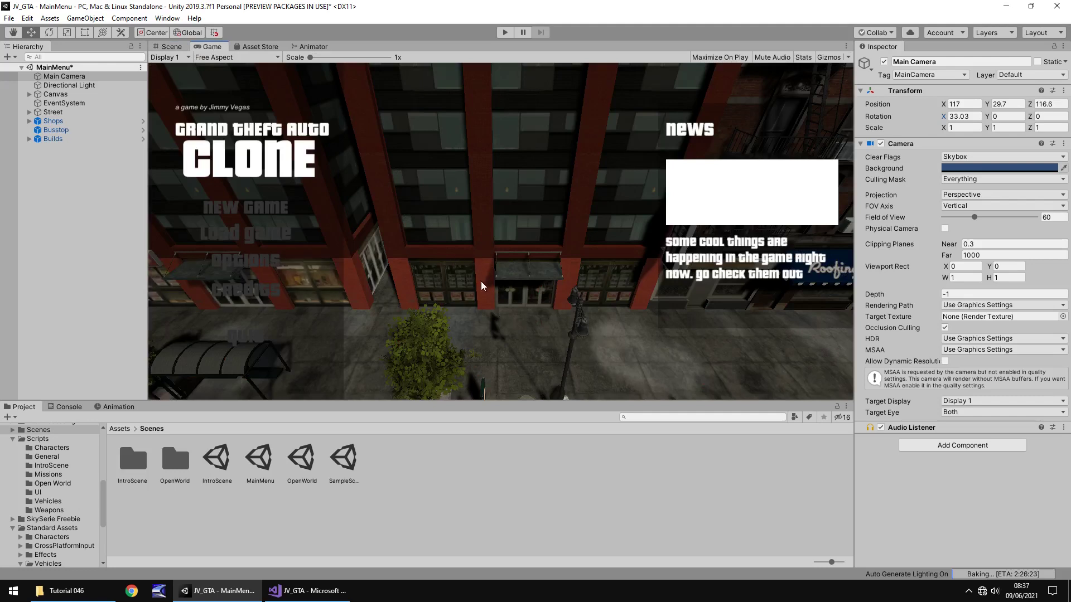
# Zoom and orbit the Scene view in close to the brick storefronts beside the main camera.
pyautogui.click(171, 47)
pyautogui.scroll(5, 493, 270)
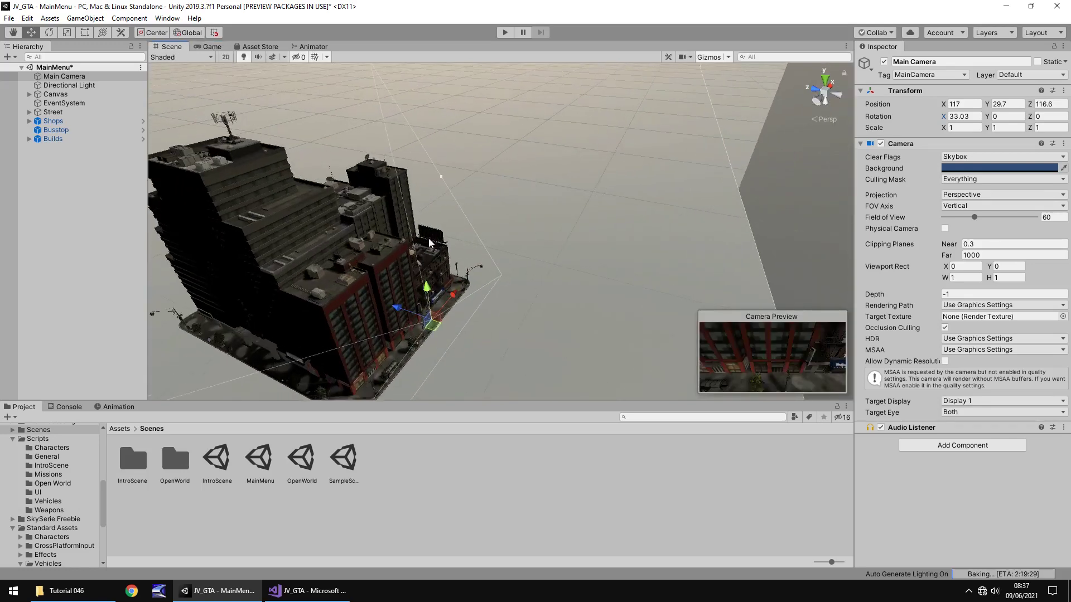
pyautogui.scroll(2, 430, 248)
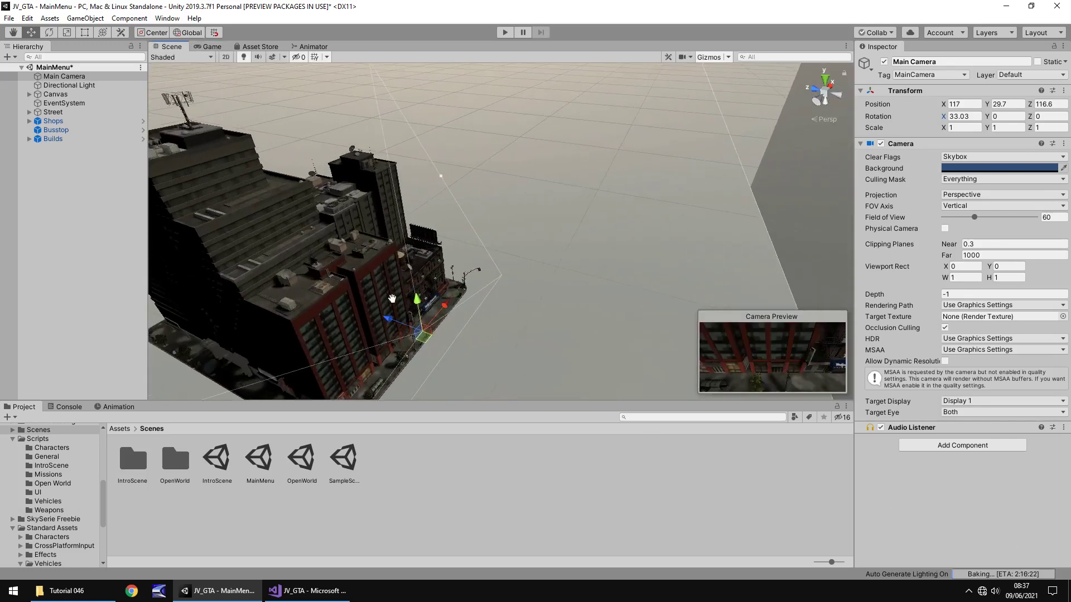
pyautogui.moveTo(395, 297); pyautogui.dragTo(649, 63, button='middle')
pyautogui.scroll(3, 483, 232)
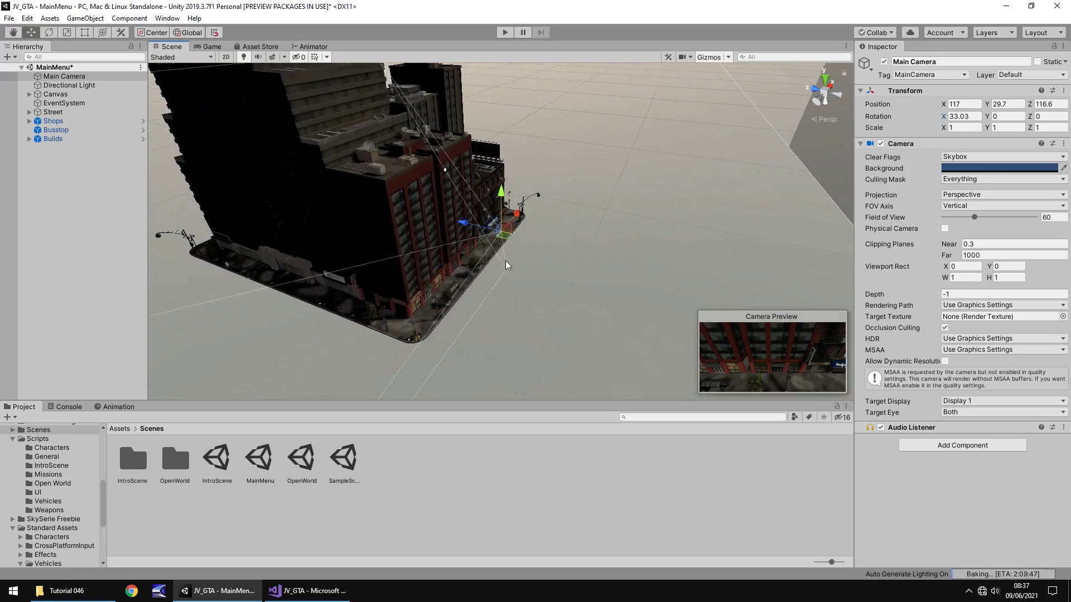
pyautogui.scroll(4, 503, 259)
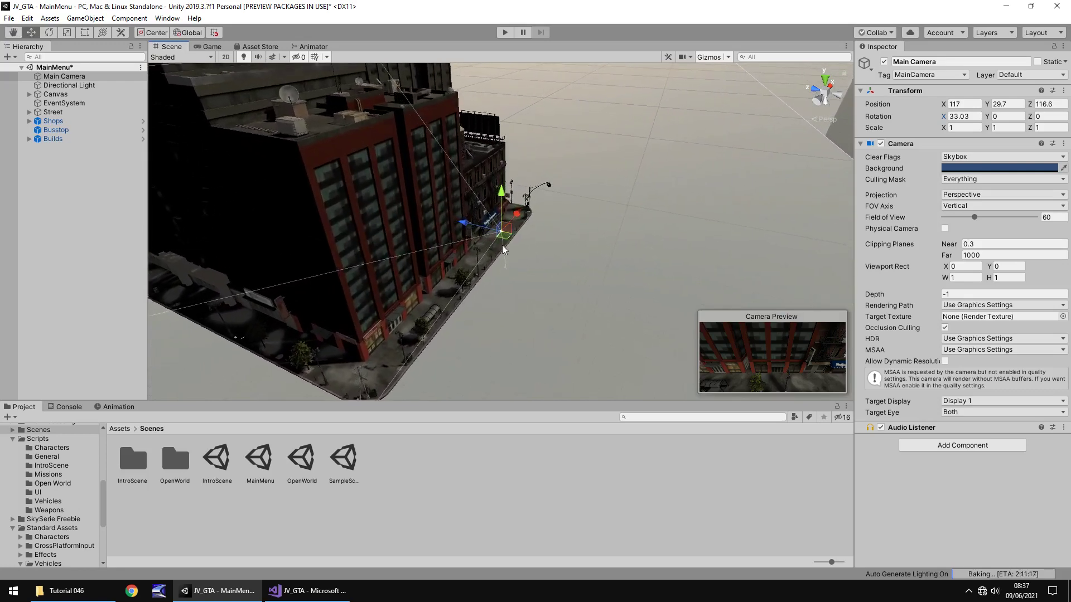
pyautogui.scroll(5, 503, 247)
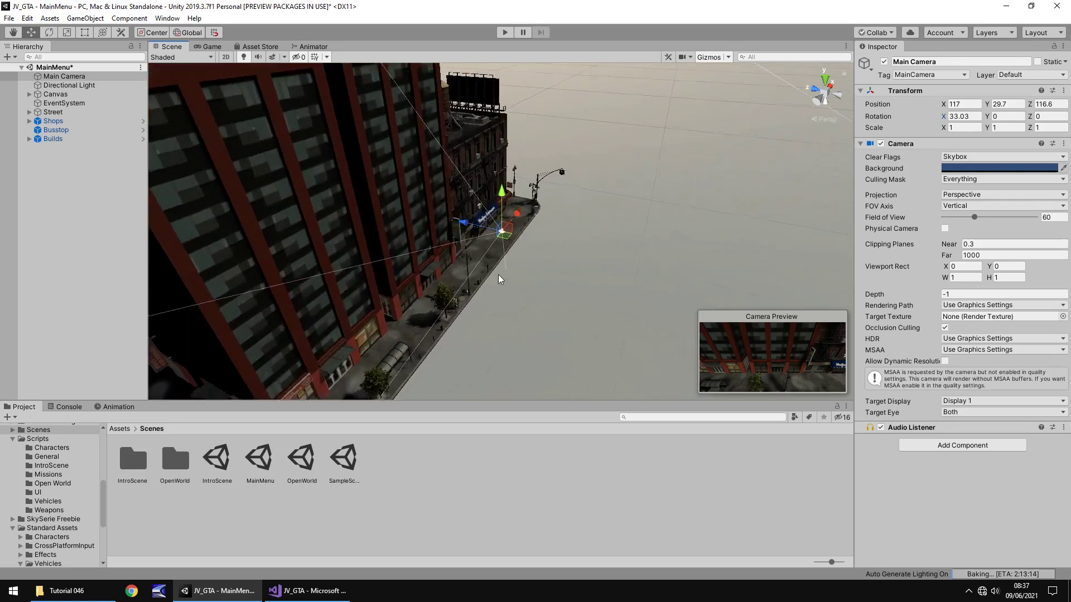
pyautogui.scroll(5, 501, 263)
pyautogui.moveTo(561, 281); pyautogui.dragTo(511, 278, button='middle')
pyautogui.keyDown('alt'); pyautogui.moveTo(510, 279); pyautogui.dragTo(435, 273); pyautogui.keyUp('alt')
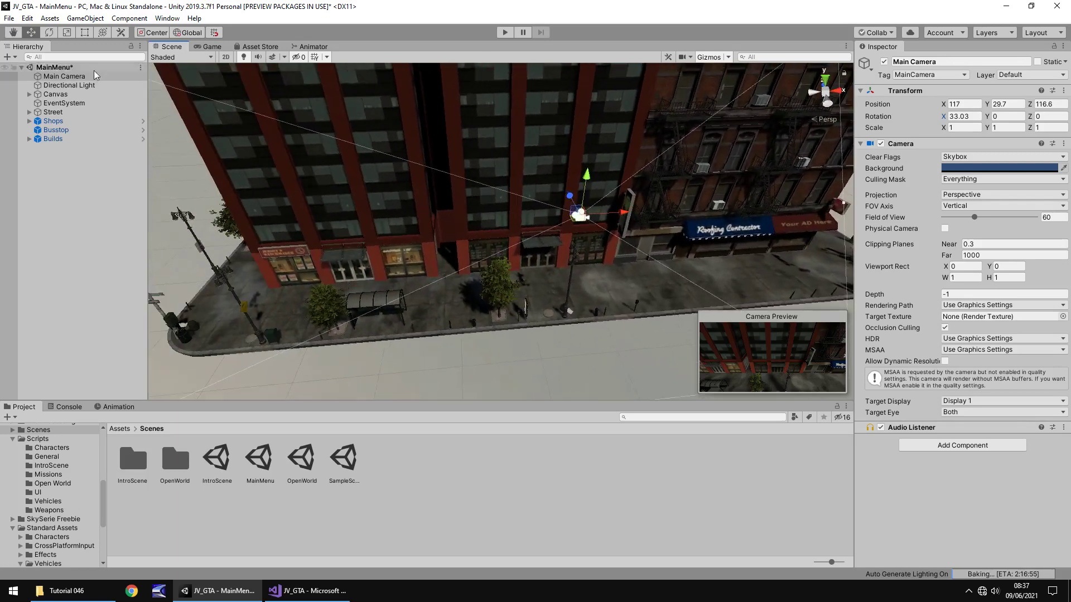
# Add a Point Light, raise it up the building facade, and set its Range to 50.
pyautogui.click(92, 20)
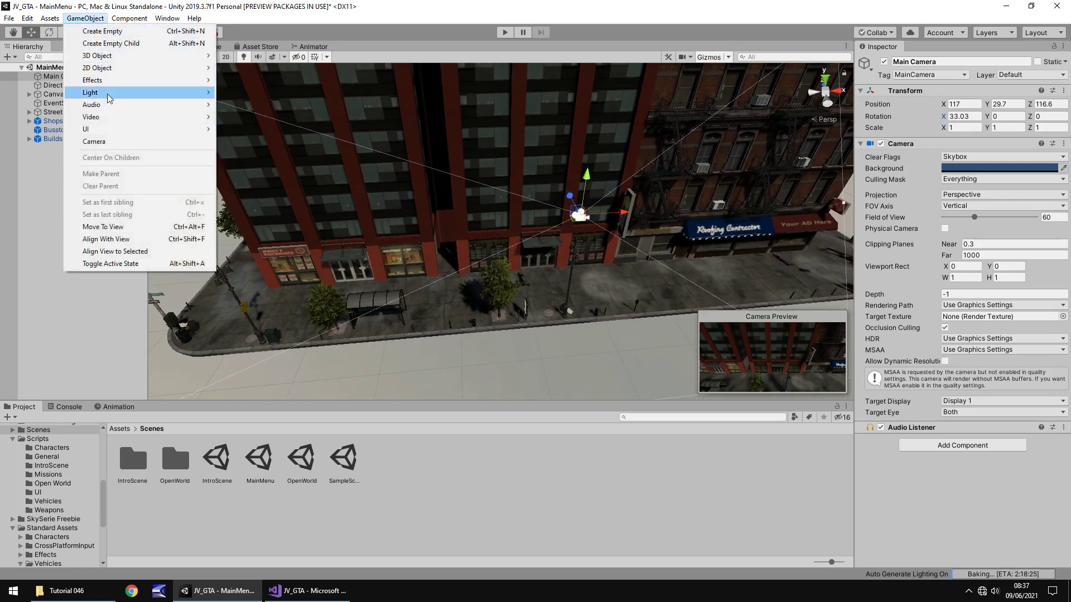
pyautogui.moveTo(125, 98)
pyautogui.click(249, 105)
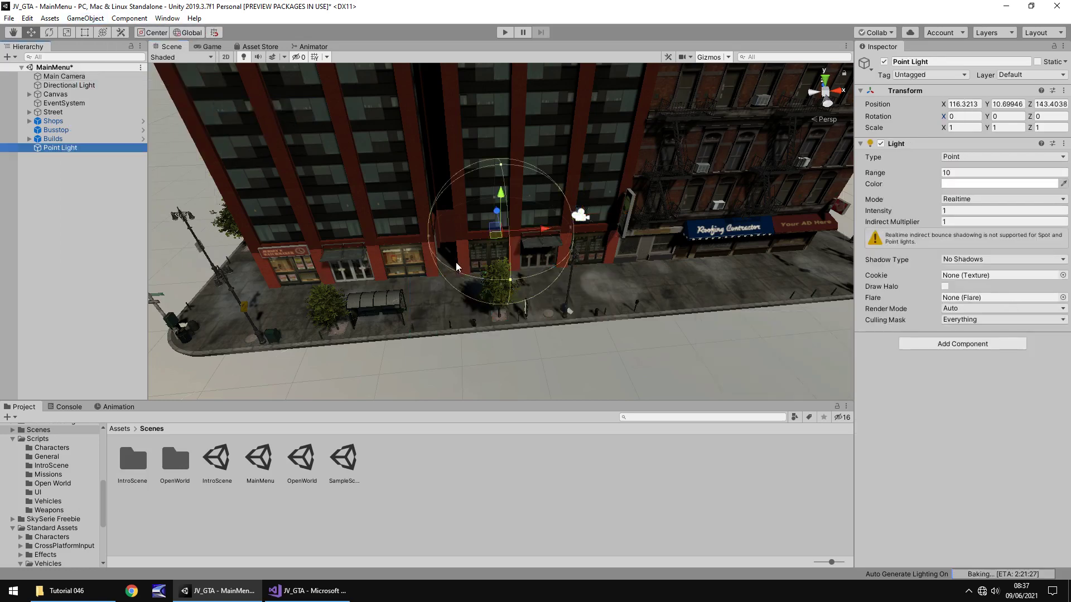
pyautogui.moveTo(497, 211); pyautogui.dragTo(577, 193)
pyautogui.moveTo(511, 184); pyautogui.dragTo(657, 118)
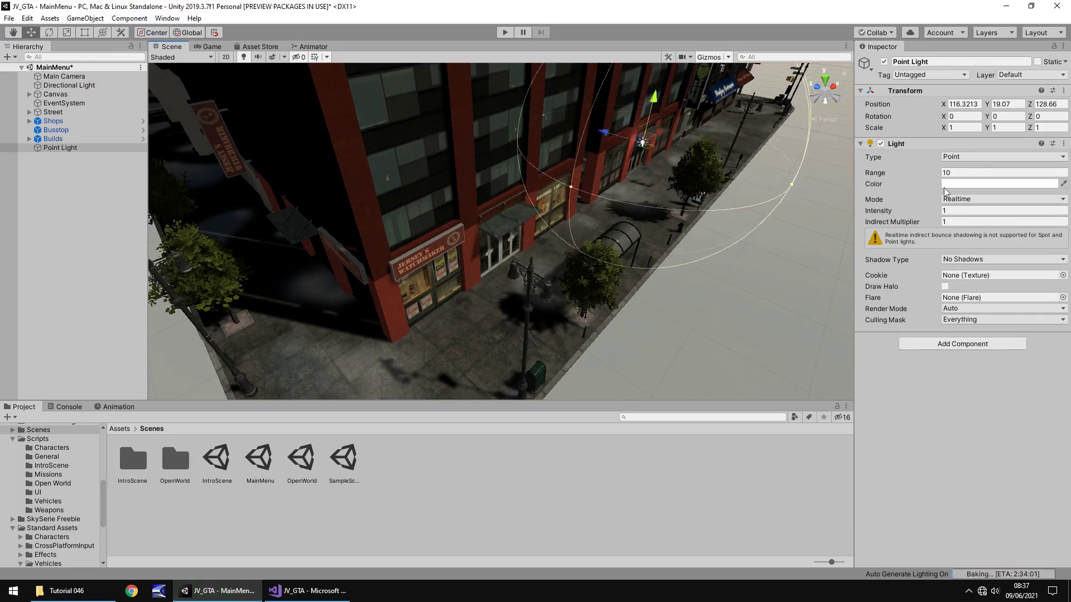
pyautogui.click(966, 171)
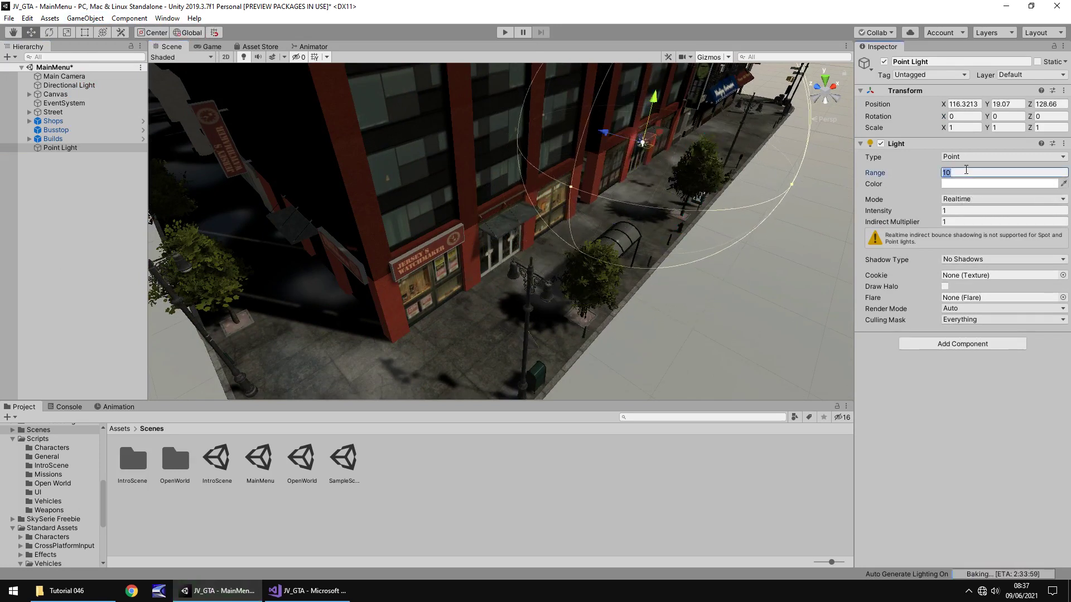
pyautogui.write('50')
pyautogui.moveTo(605, 132); pyautogui.dragTo(651, 154)
# Shift the point light left, raise its Intensity to 10, and preview in Game view.
pyautogui.click(208, 47)
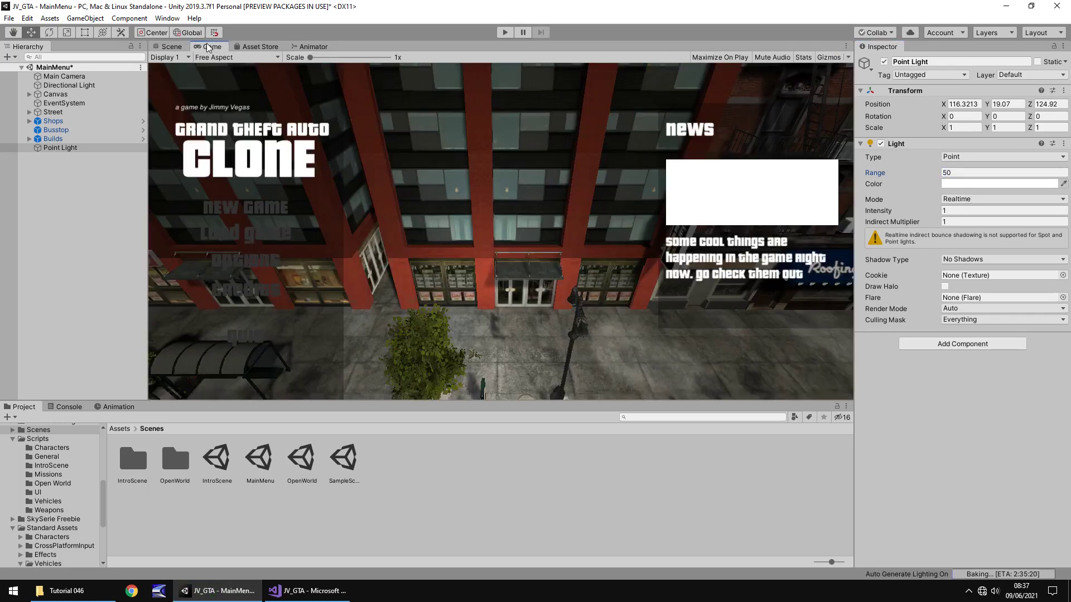
pyautogui.click(174, 46)
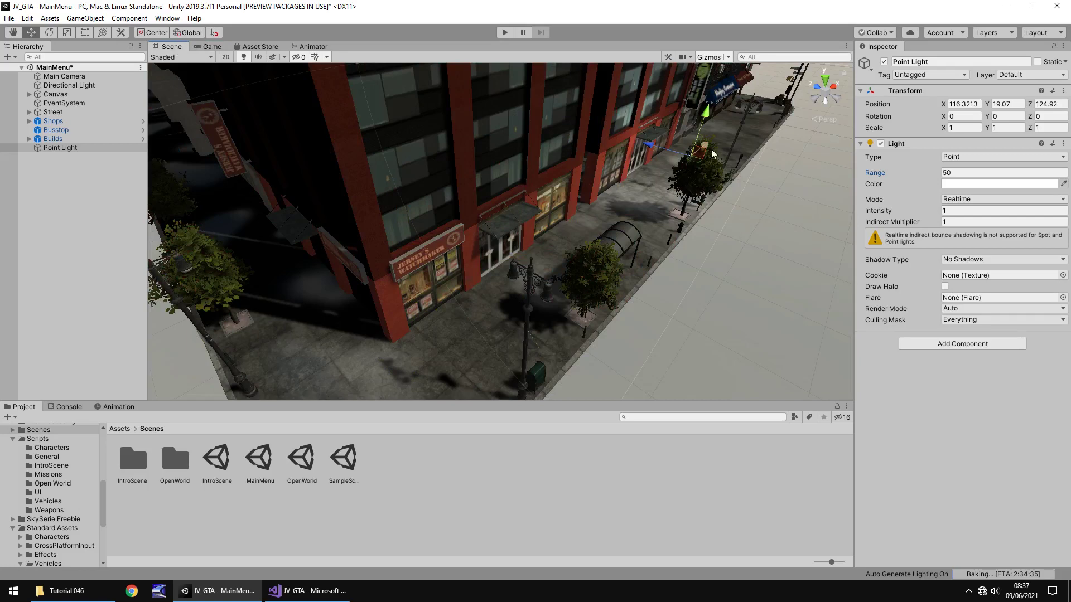
pyautogui.moveTo(712, 154); pyautogui.dragTo(674, 168)
pyautogui.click(953, 212)
pyautogui.doubleClick(974, 212)
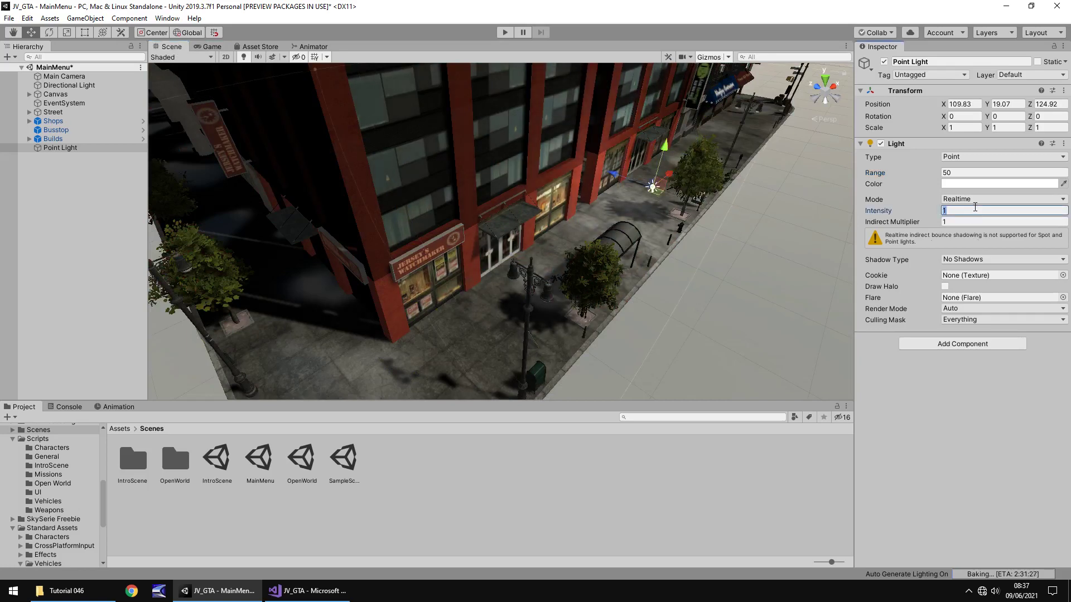
pyautogui.write('0')
pyautogui.click(210, 46)
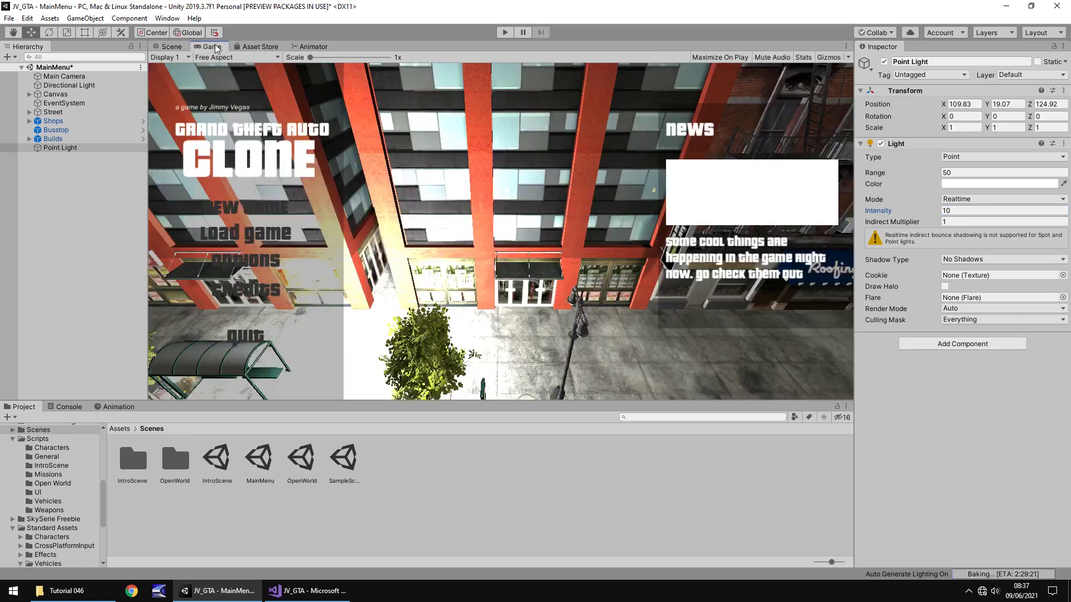
# Nudge the point light, lower its Intensity to 3, and preview the menu again.
pyautogui.click(171, 46)
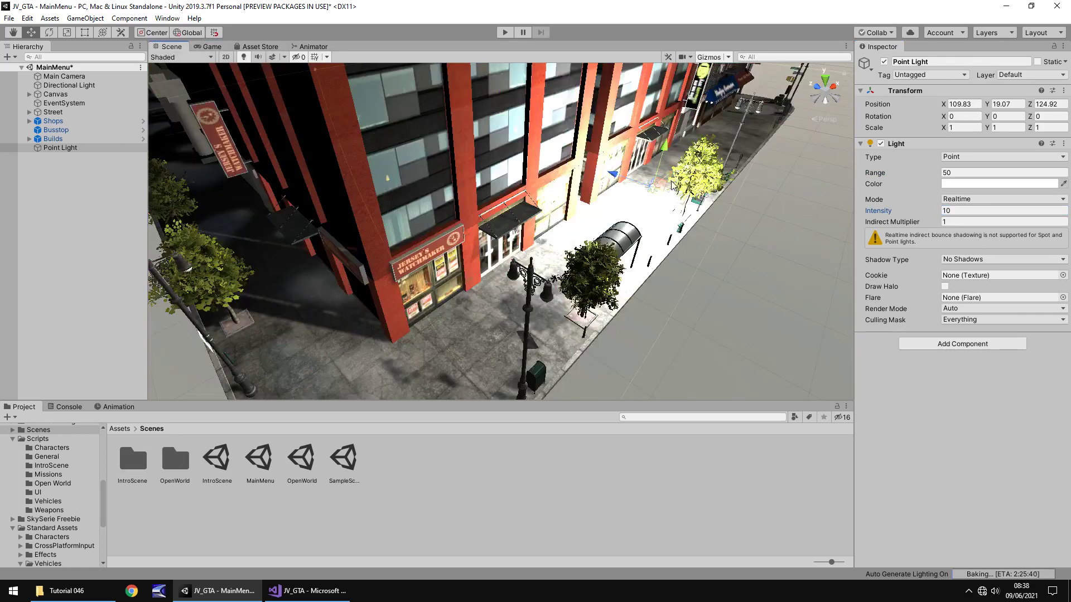
pyautogui.scroll(3, 649, 195)
pyautogui.moveTo(629, 207); pyautogui.dragTo(623, 210)
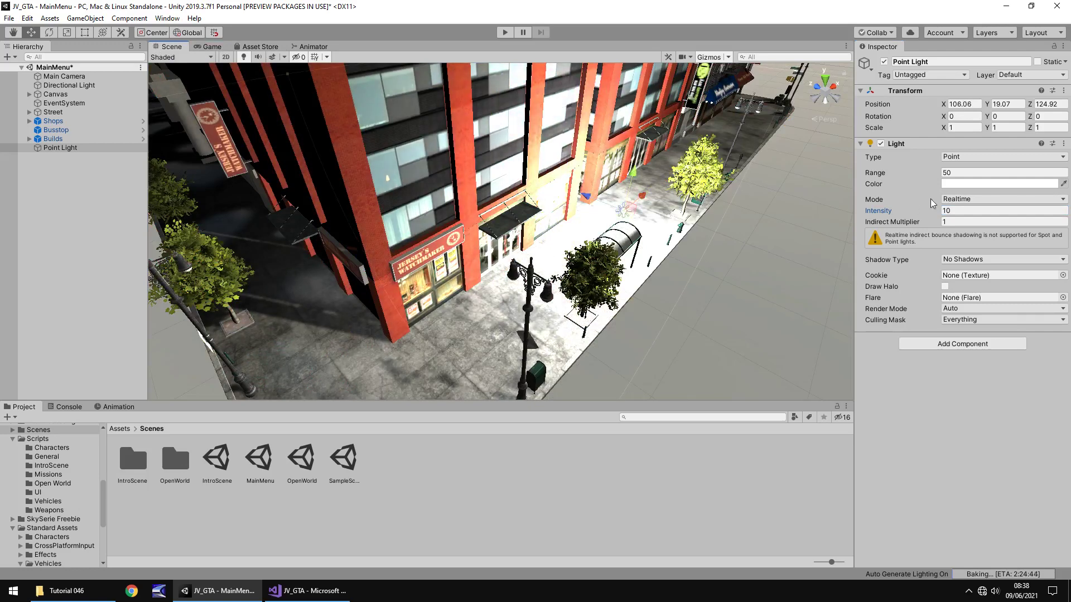
pyautogui.click(973, 212)
pyautogui.doubleClick(971, 212)
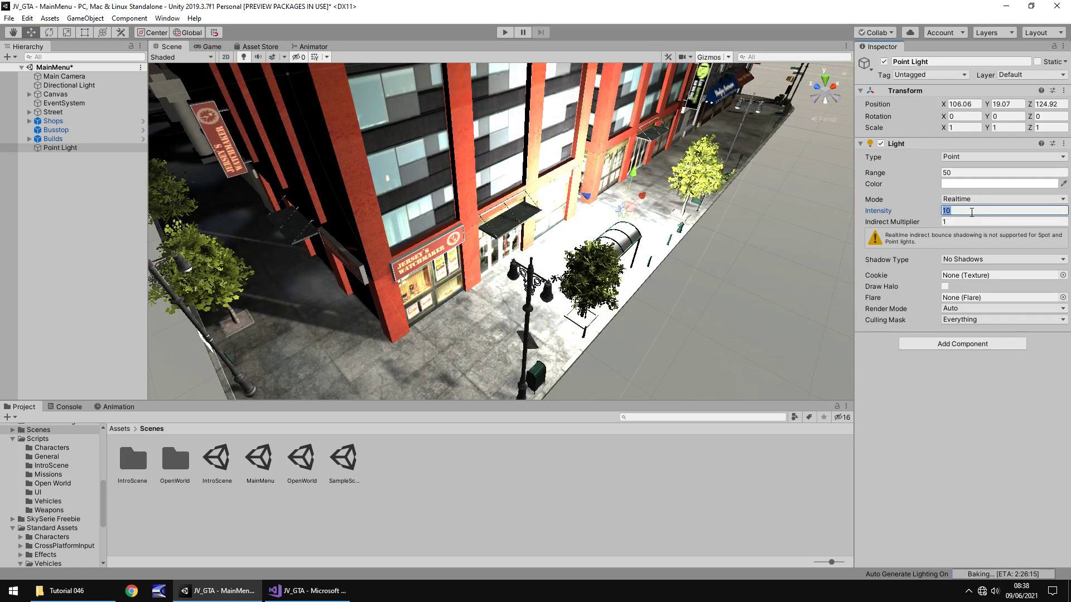
pyautogui.write('3')
pyautogui.click(197, 49)
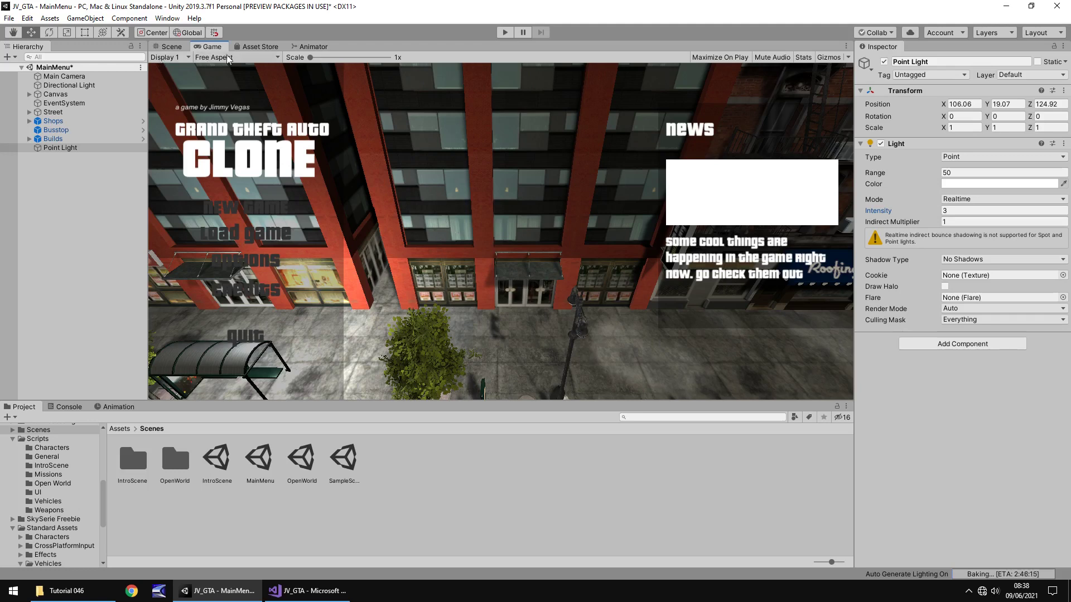
# Create a Wind Zone from GameObject > 3D Object and frame the new WindZone in the view.
pyautogui.click(171, 46)
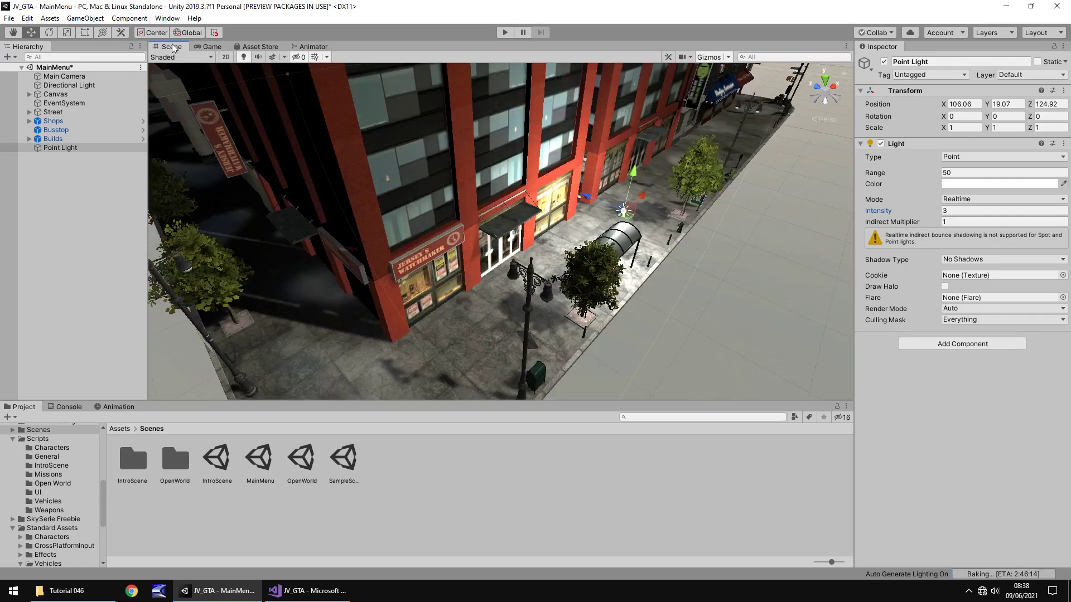
pyautogui.click(84, 19)
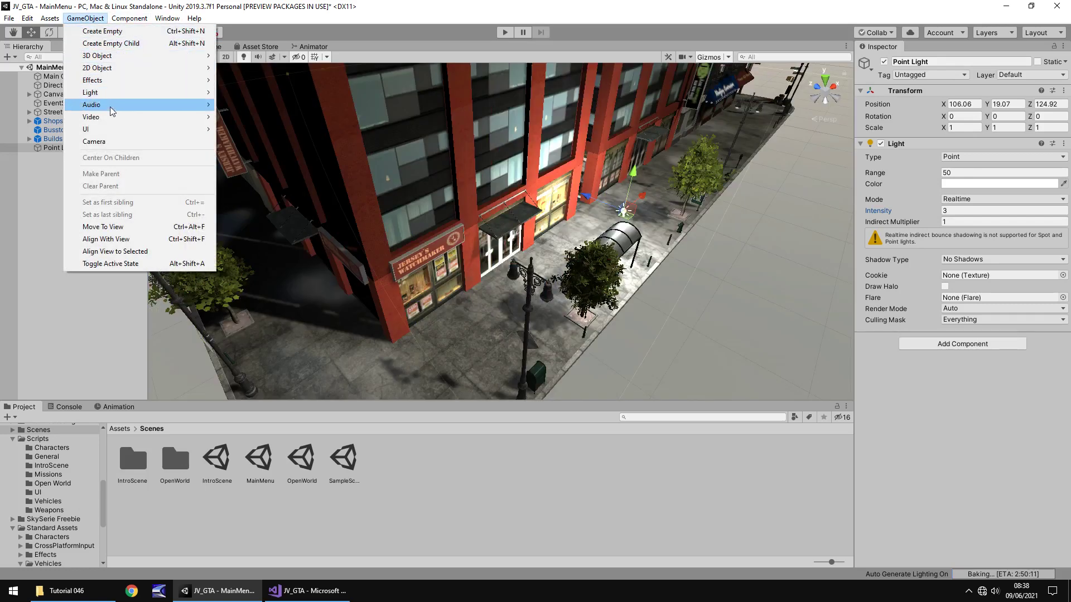
pyautogui.moveTo(107, 85)
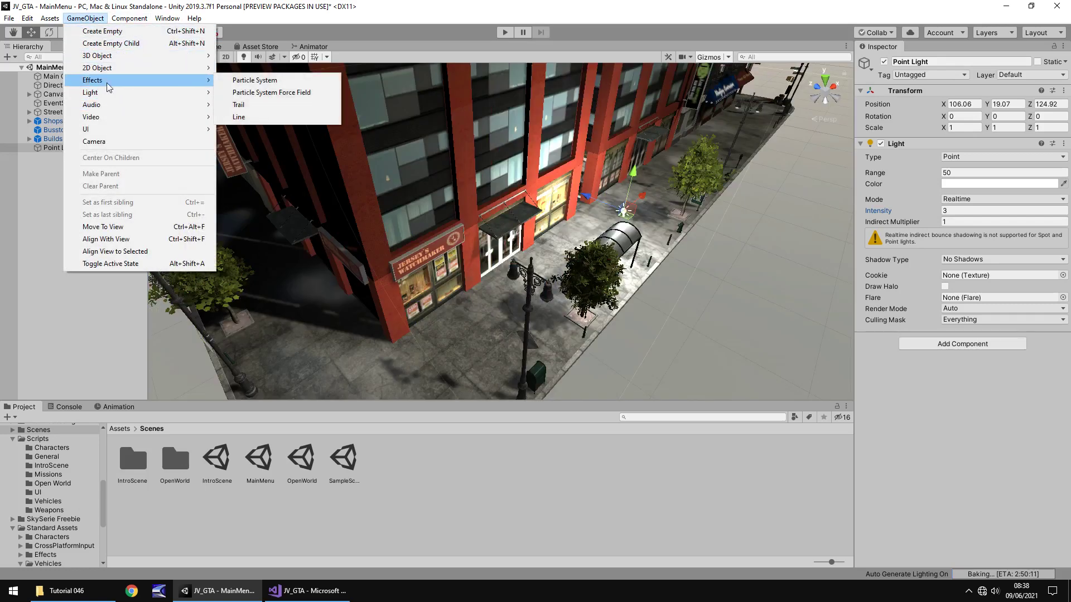
pyautogui.moveTo(105, 59)
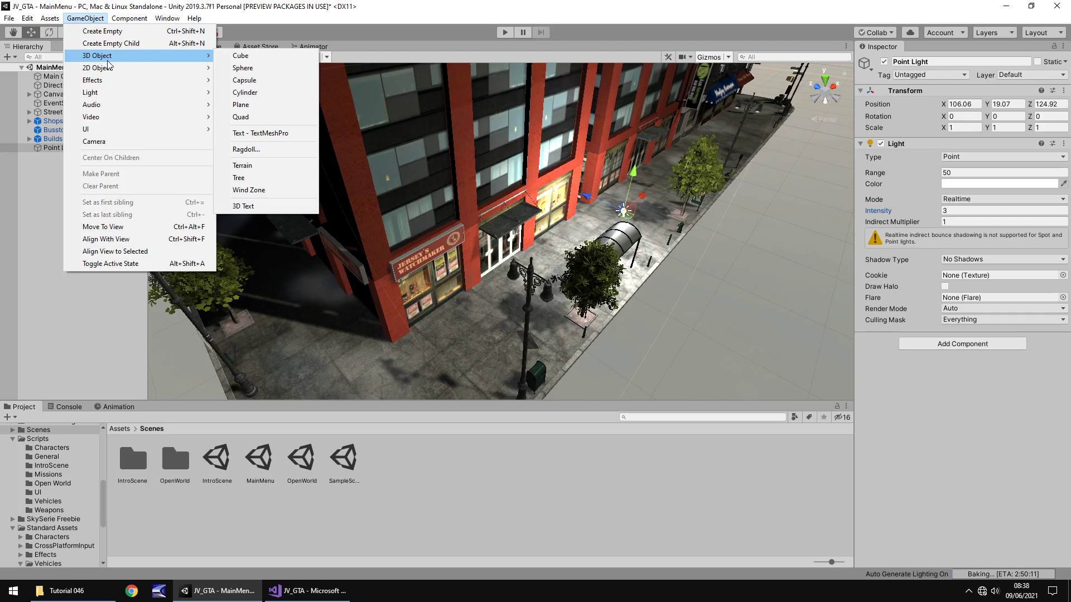
pyautogui.click(268, 190)
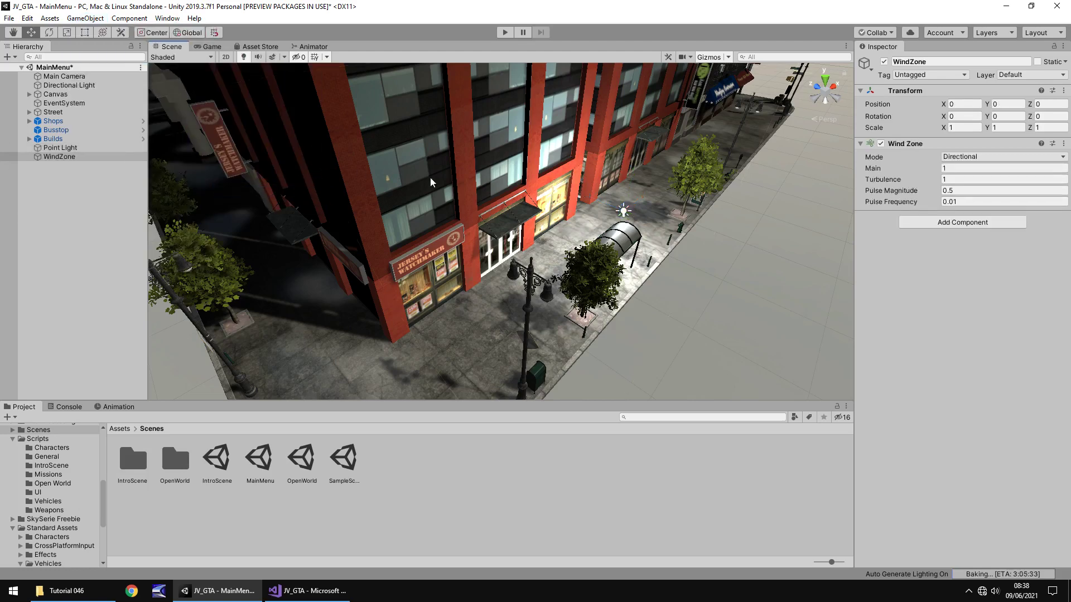
pyautogui.scroll(-6, 443, 185)
pyautogui.click(72, 157)
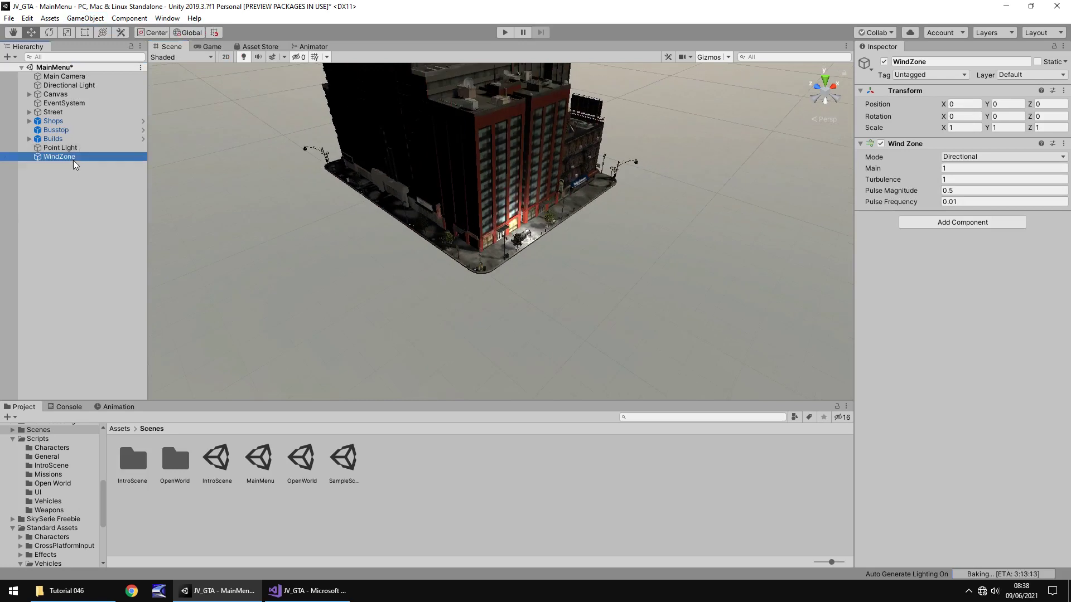
pyautogui.press('f')
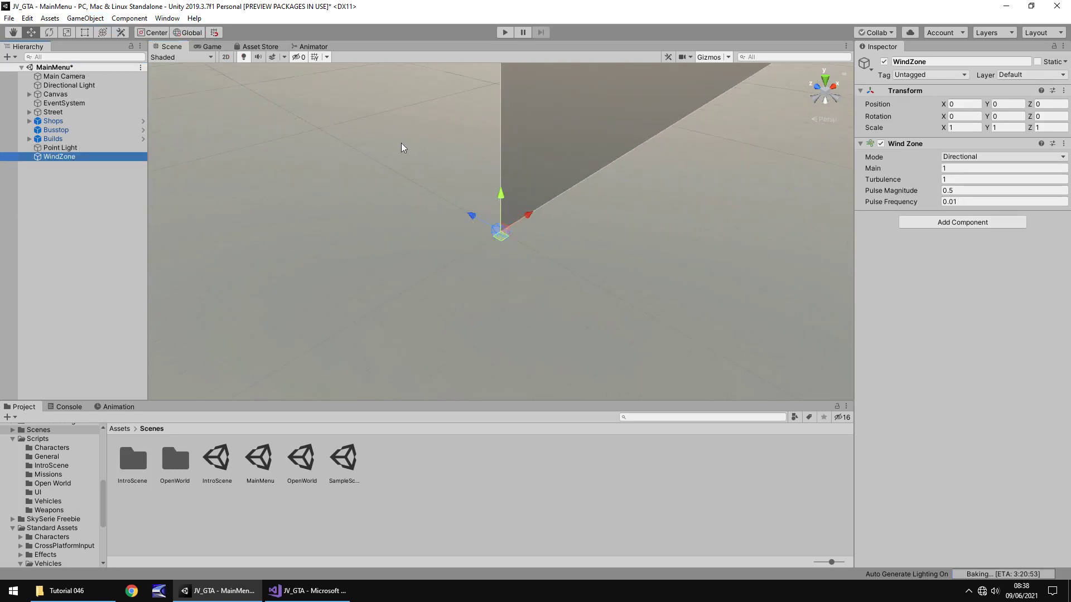
pyautogui.moveTo(401, 142); pyautogui.dragTo(373, 184, button='middle')
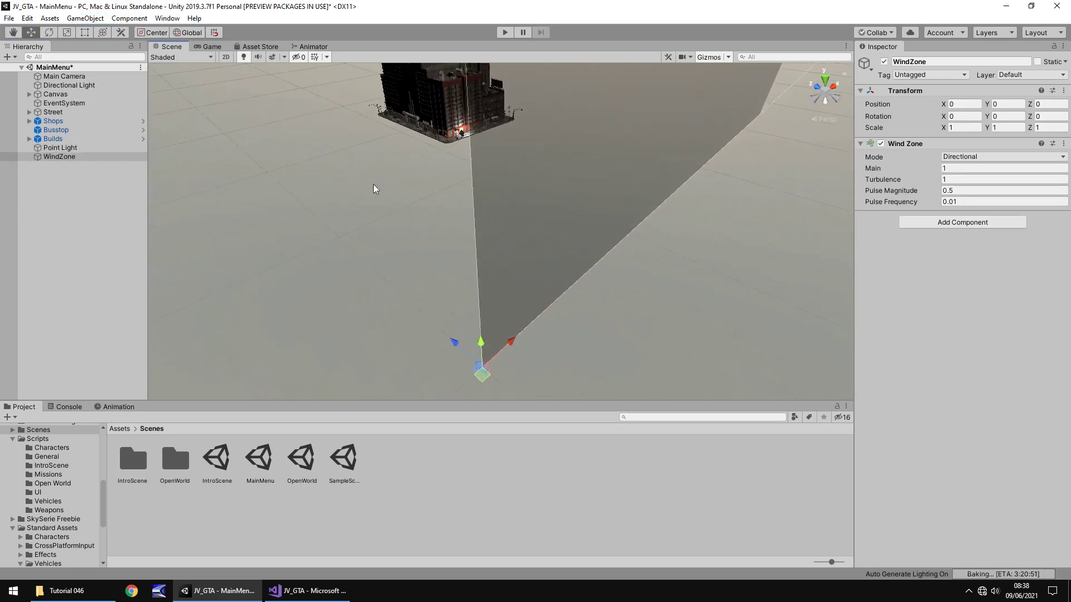
# Try a Main wind strength of 3 in Play mode, then stop and set Main to 4.
pyautogui.click(504, 32)
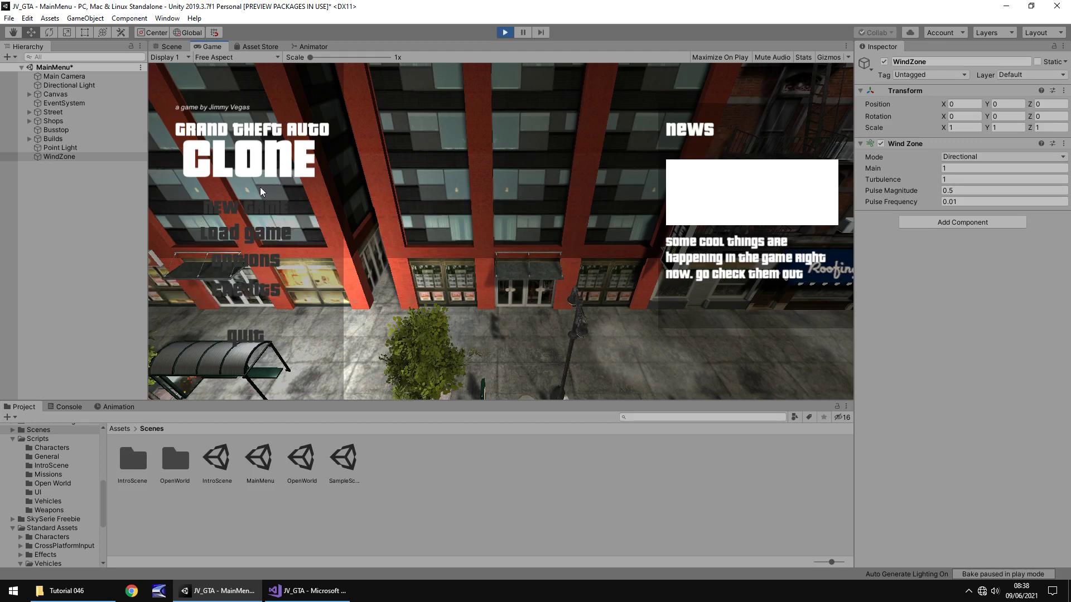
pyautogui.click(964, 169)
pyautogui.write('3')
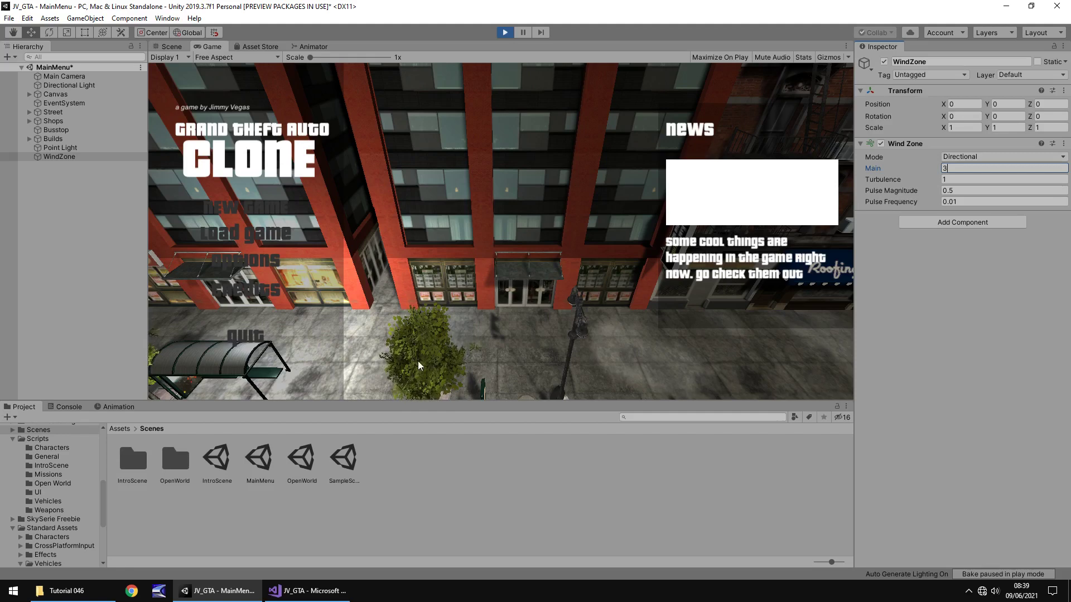
pyautogui.click(501, 33)
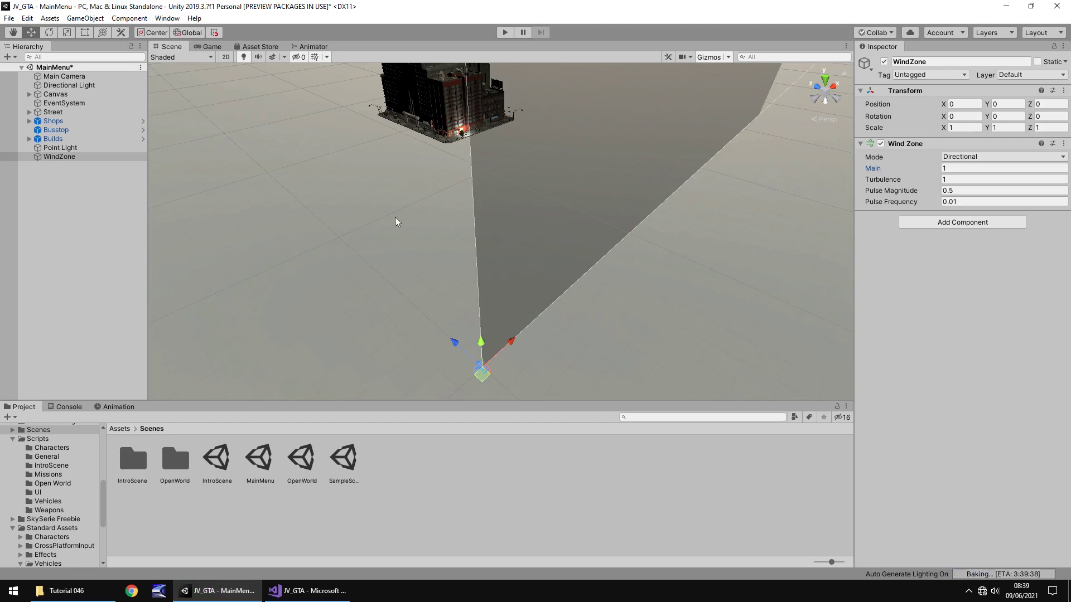
pyautogui.click(961, 168)
pyautogui.write('4')
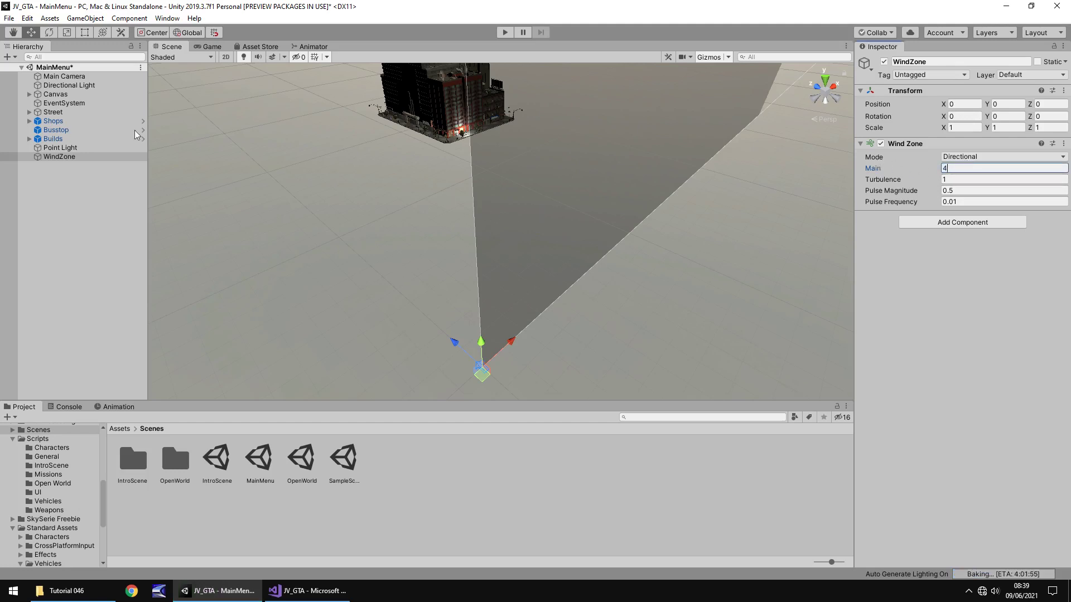
# Open the Assets > Animations > General folder in the Project pane.
pyautogui.doubleClick(64, 76)
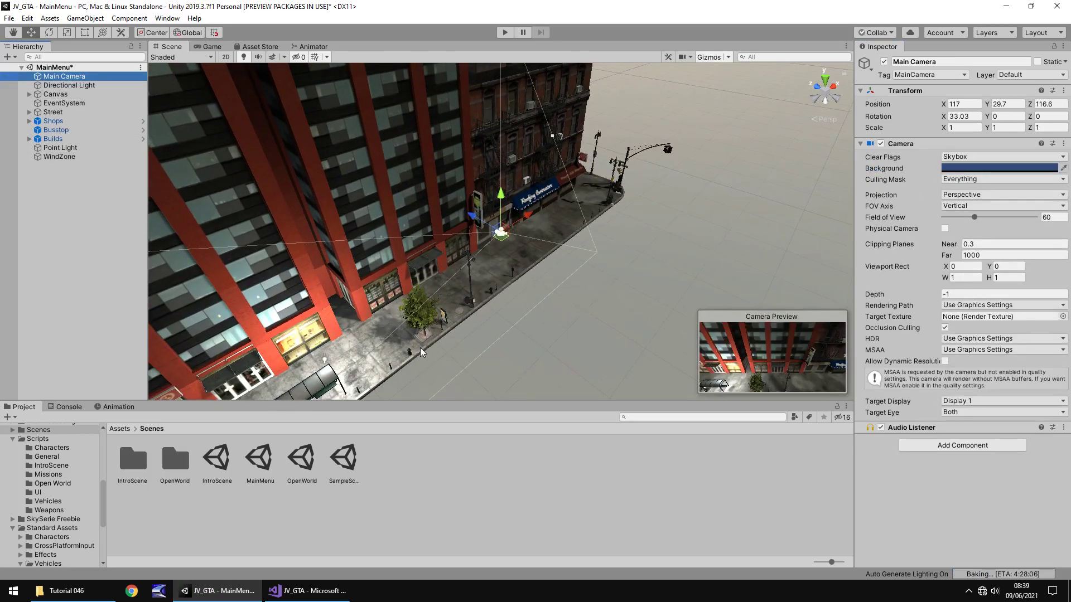
pyautogui.scroll(5, 61, 473)
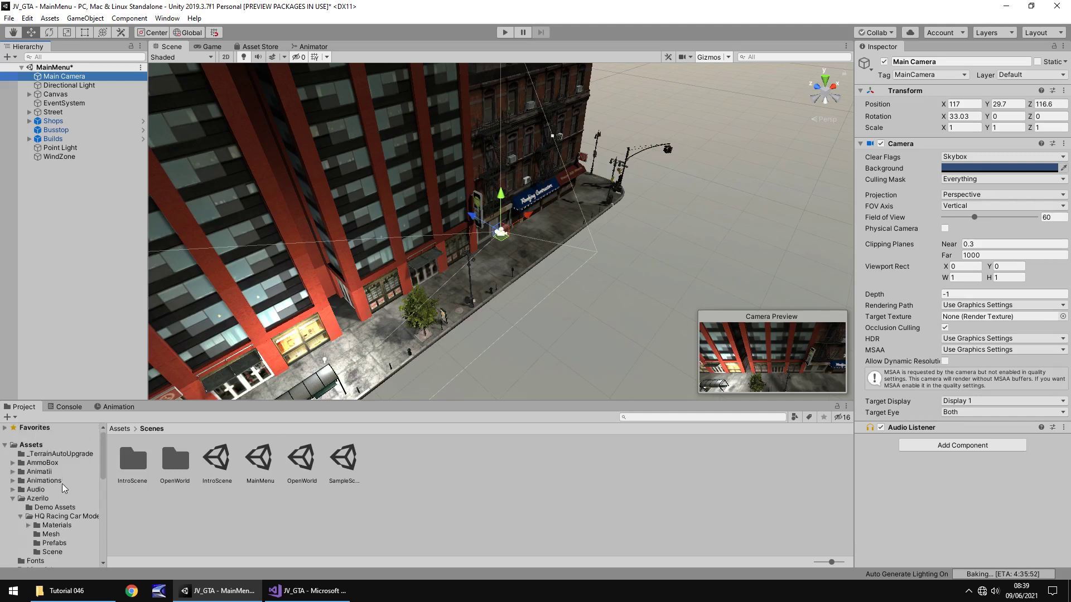
pyautogui.click(56, 480)
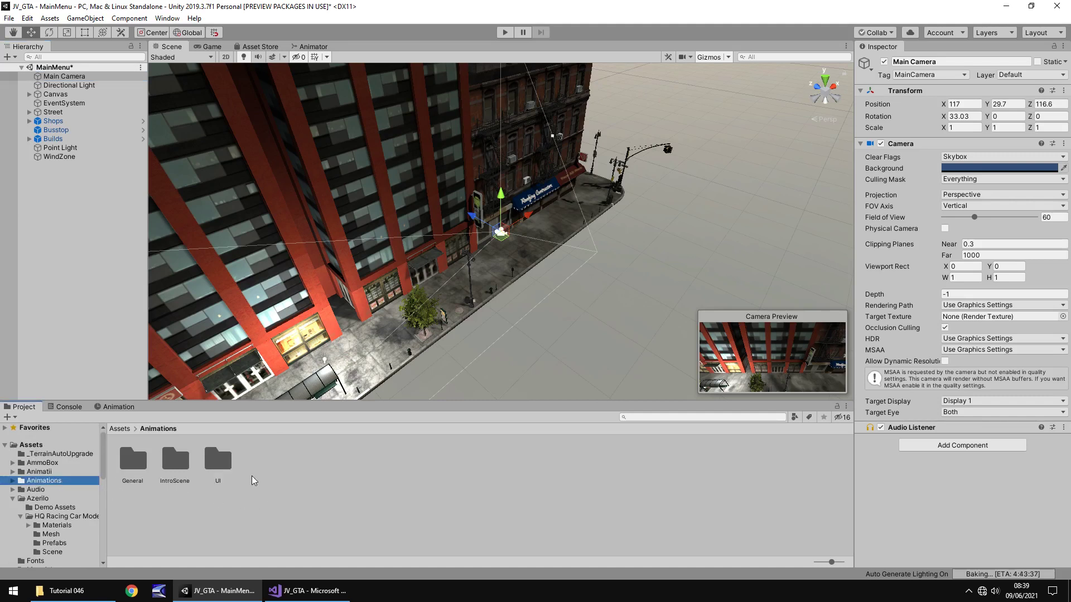
pyautogui.click(216, 467)
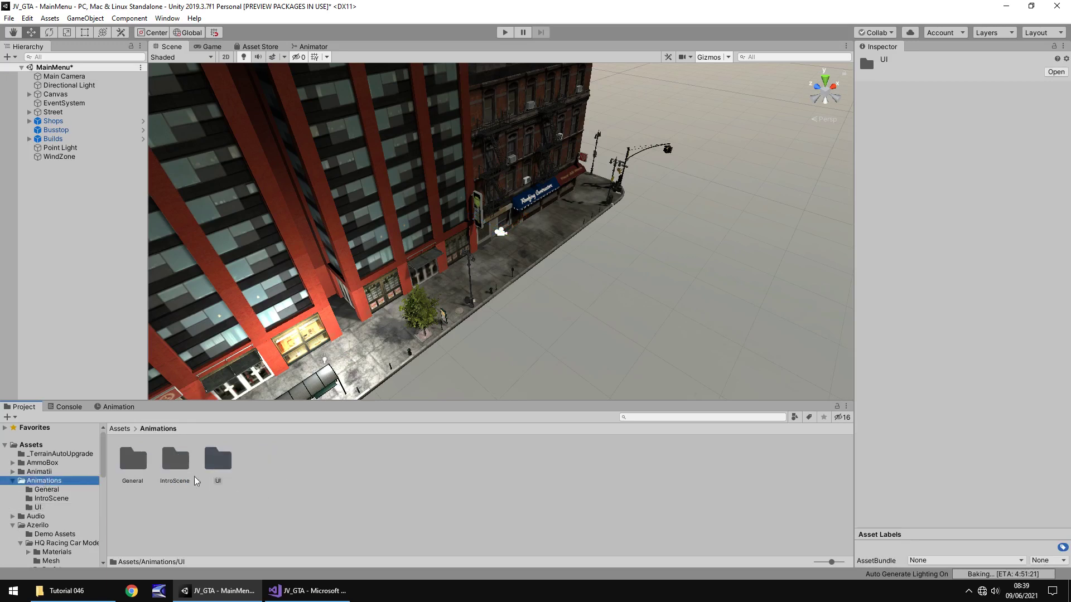
pyautogui.doubleClick(143, 463)
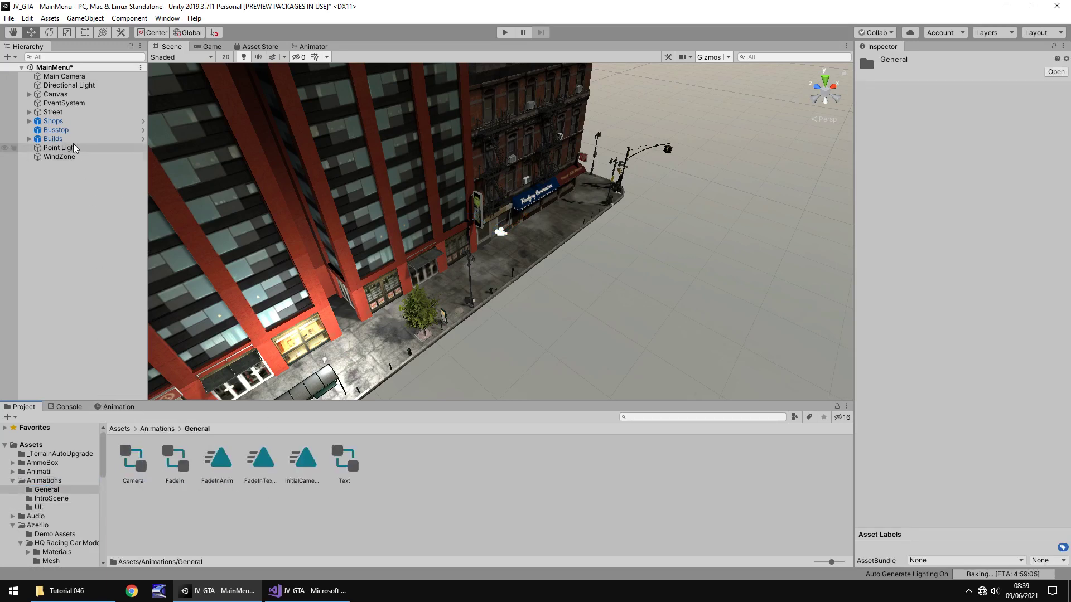
# Rename the Main Camera object to MenuCam.
pyautogui.click(83, 76)
pyautogui.press('F2')
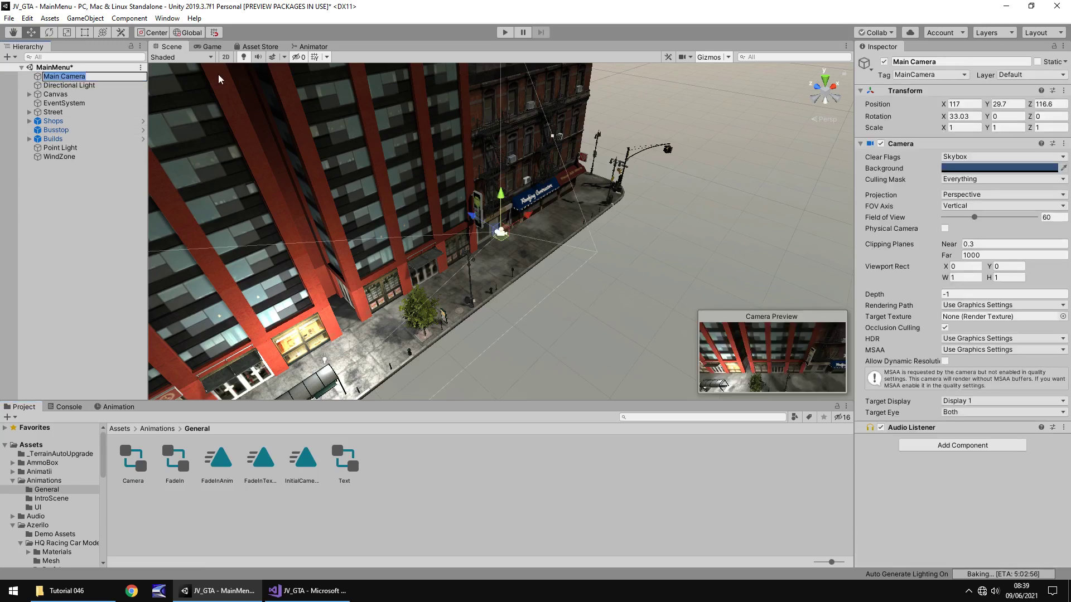
pyautogui.write('MenuCam')
pyautogui.press('Return')
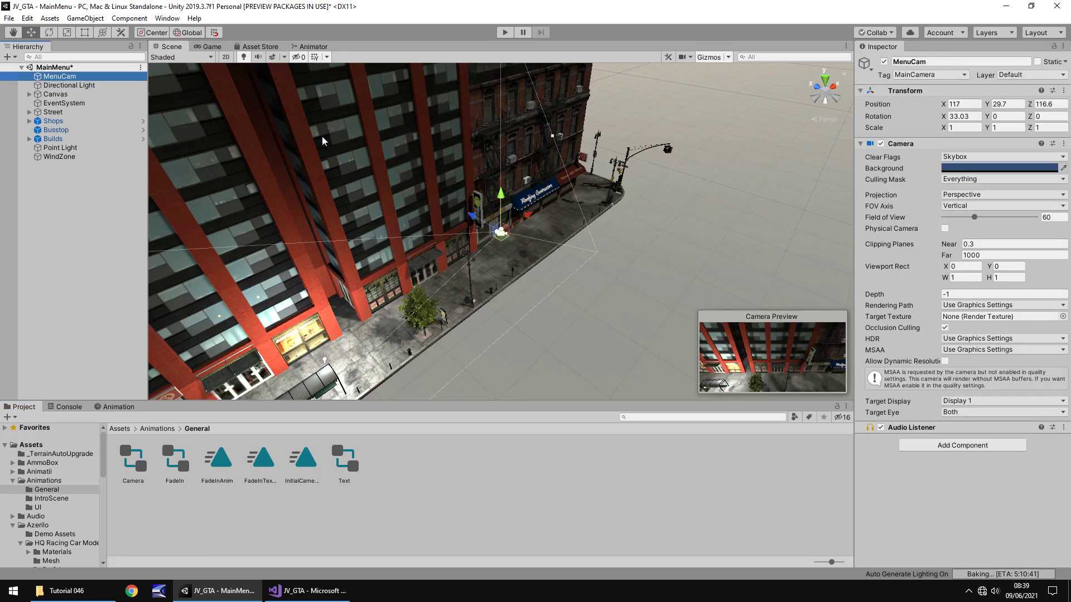
# Create a MenuWobble animation clip for MenuCam and turn on keyframe recording.
pyautogui.click(122, 406)
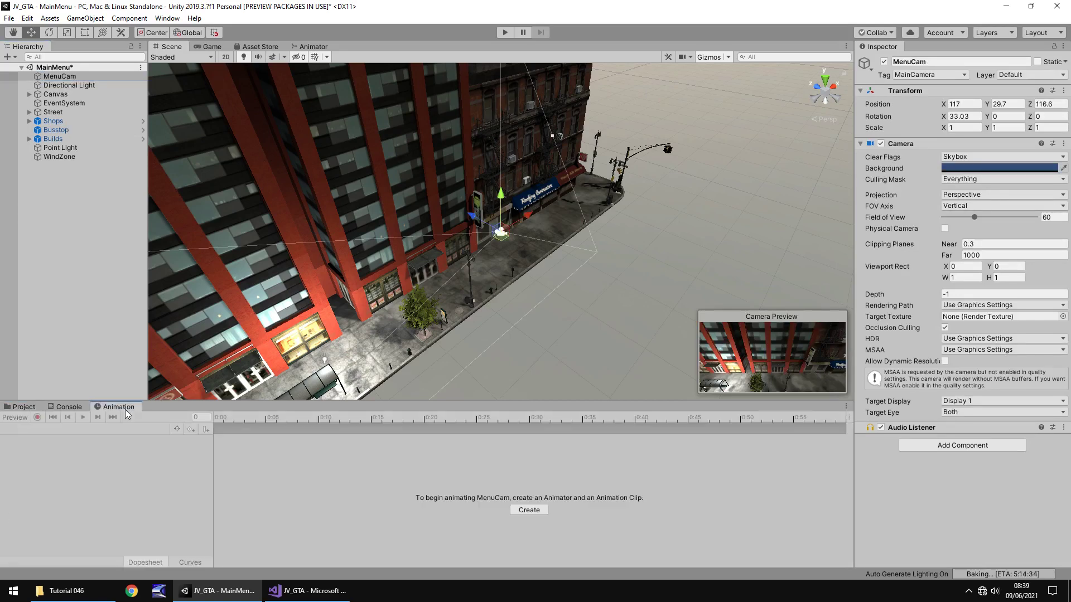
pyautogui.click(534, 510)
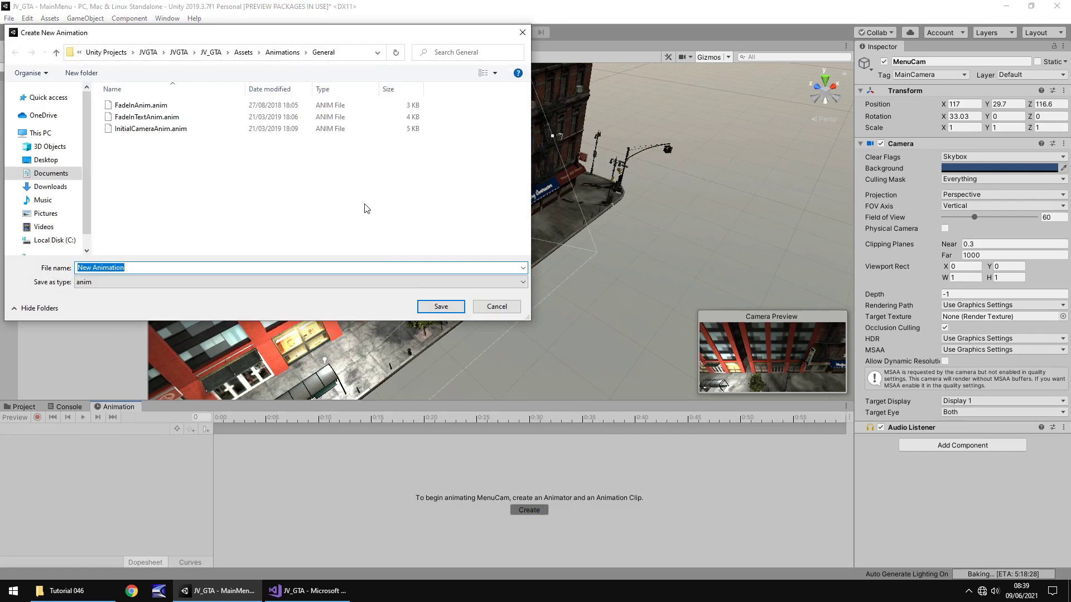
pyautogui.write('MenuWobble')
pyautogui.press('Return')
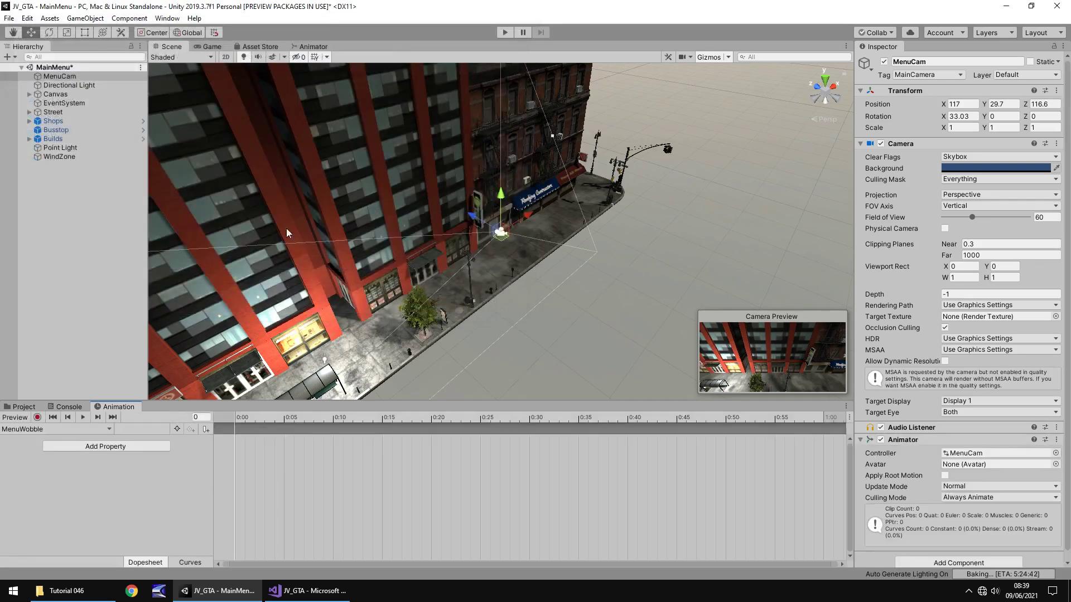
pyautogui.click(37, 418)
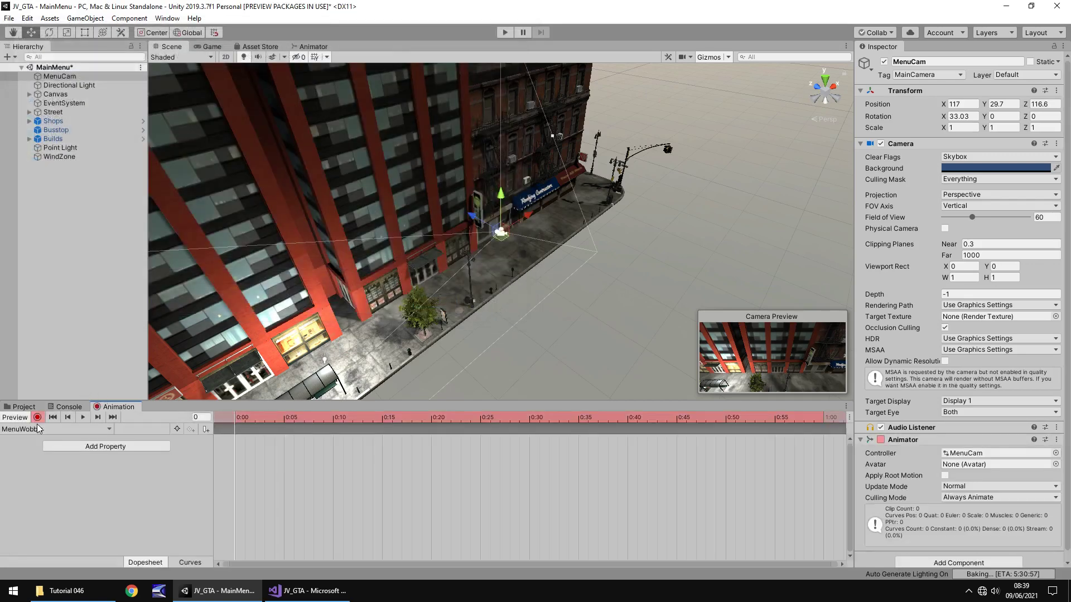
# Key Rotation X to 33 at the start, then Rotation X 43 and Position X 120 at frame 60.
pyautogui.click(972, 116)
pyautogui.write('33')
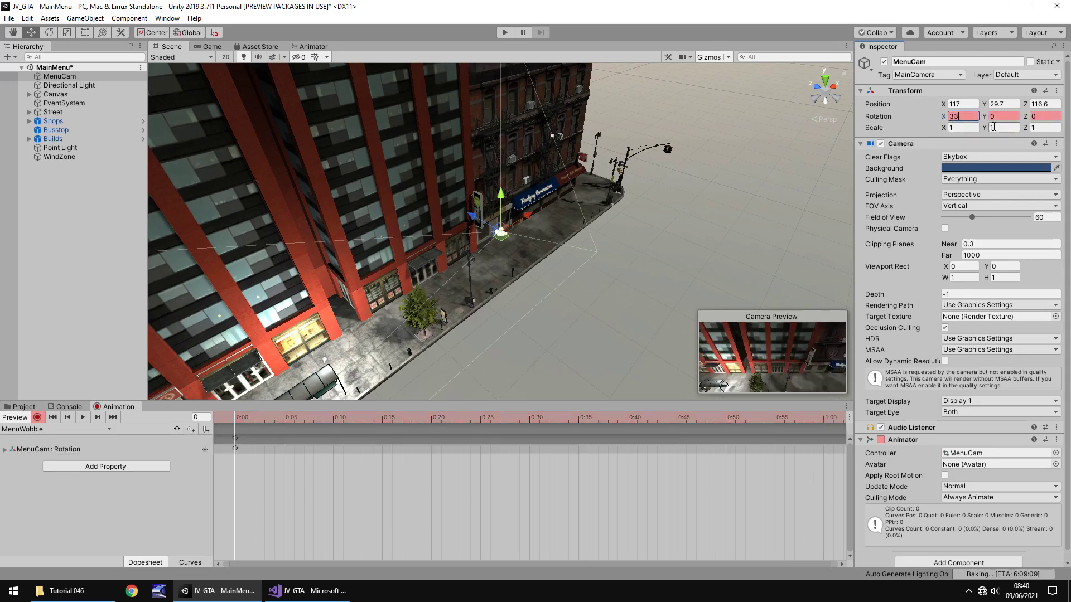
pyautogui.click(198, 417)
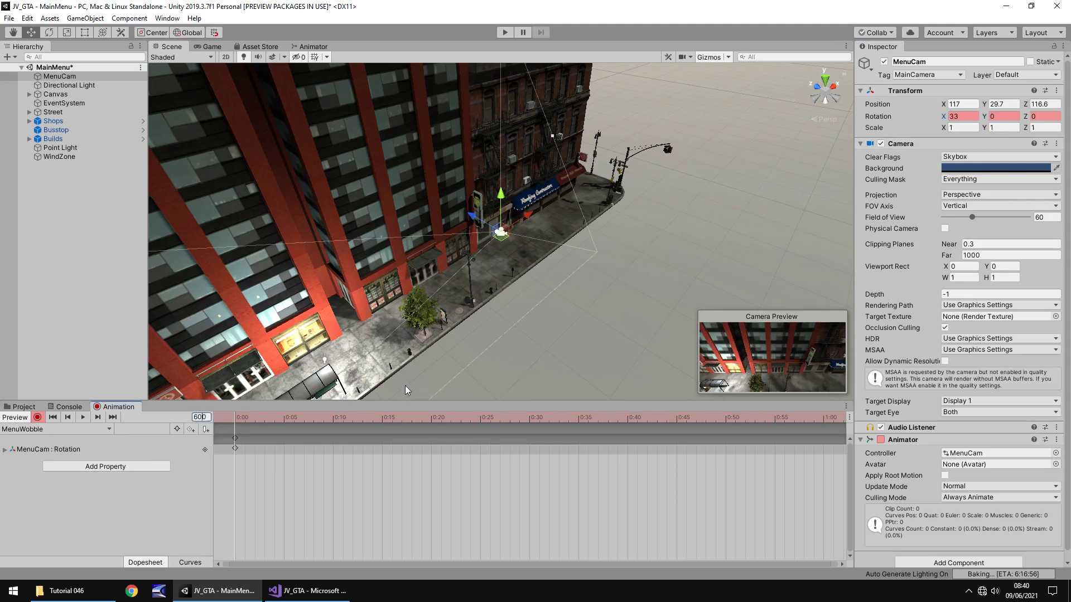
pyautogui.press('Return')
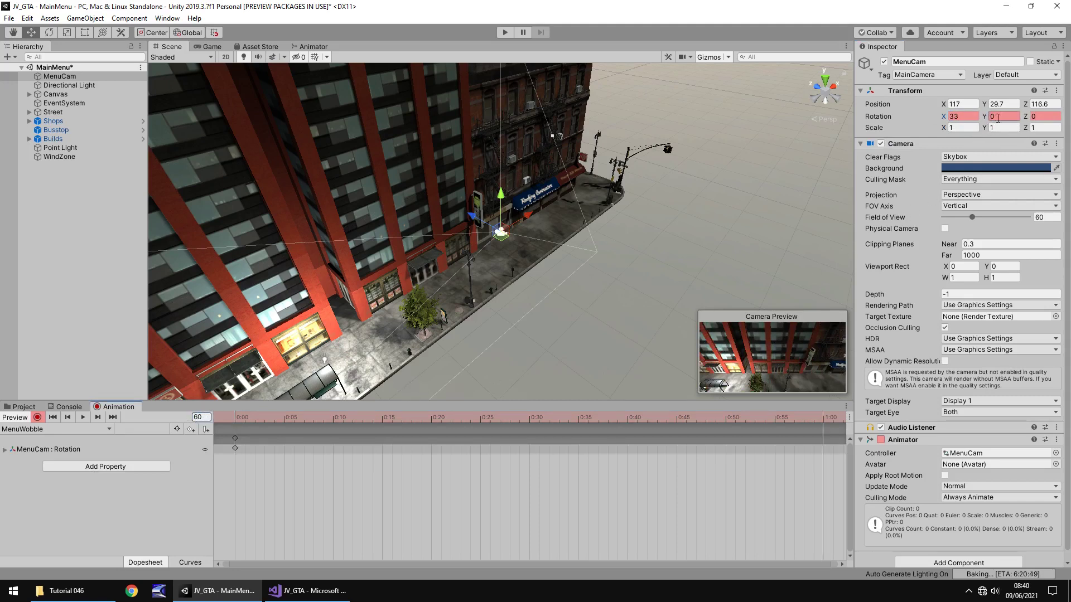
pyautogui.click(955, 117)
pyautogui.write('43')
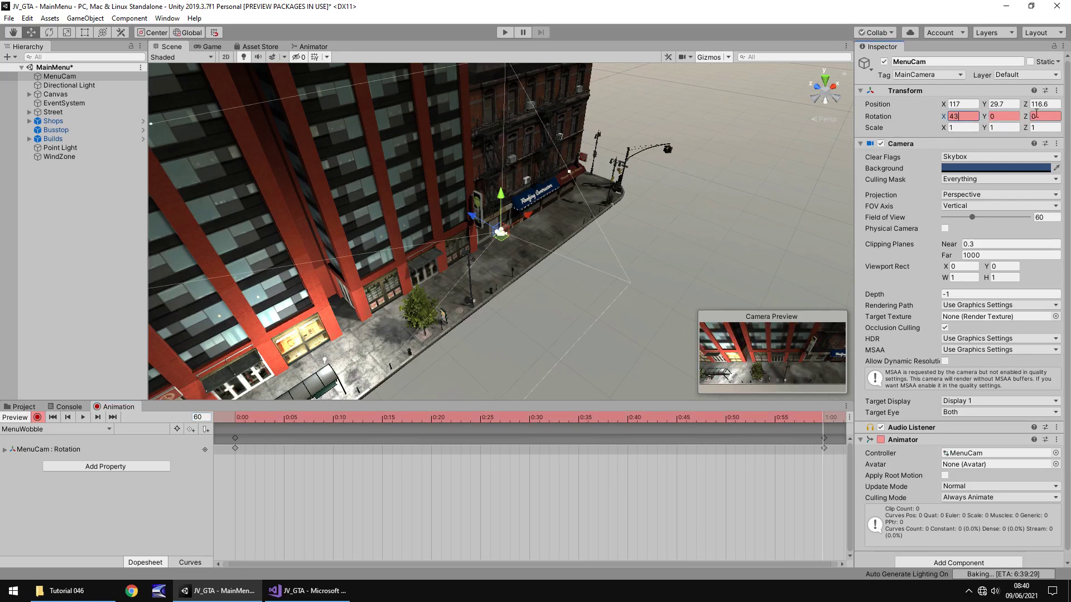
pyautogui.click(962, 104)
pyautogui.write('1')
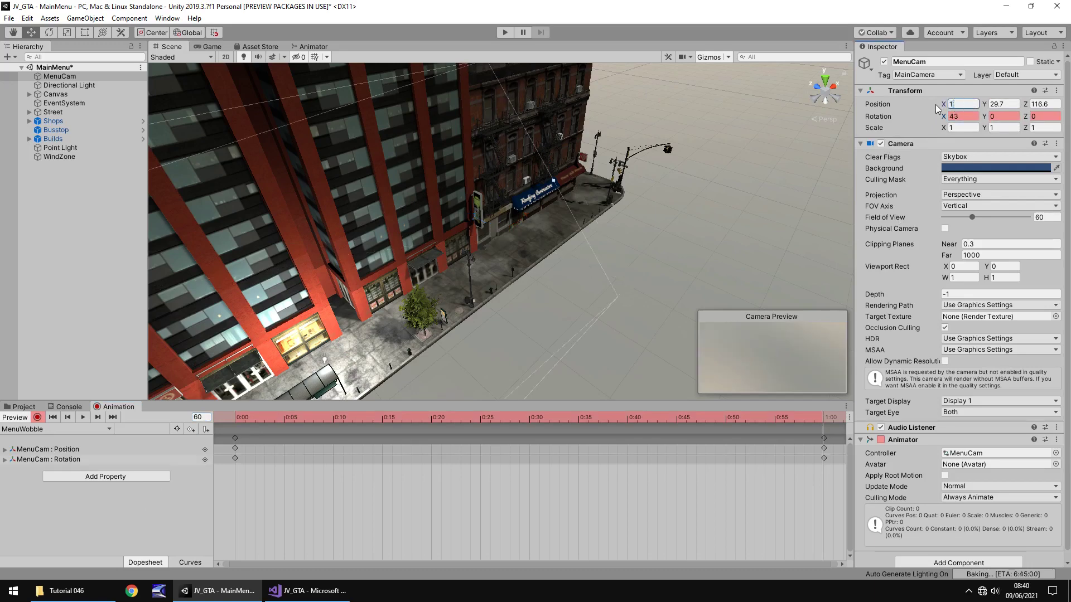
pyautogui.write('20')
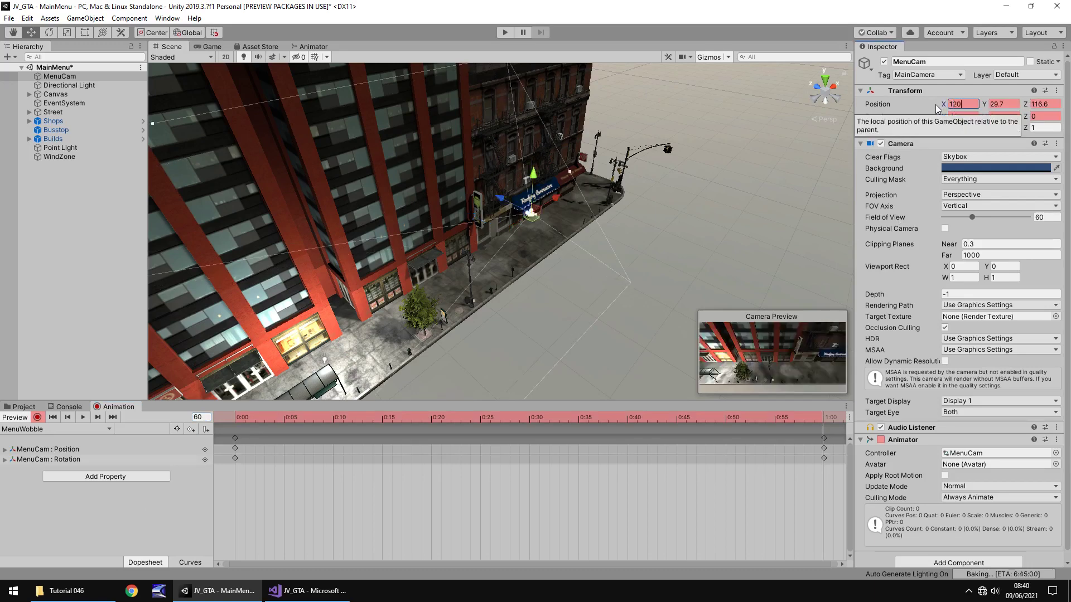
# At frame 200, key MenuCam's Rotation X to 30 and Position X to 110.
pyautogui.click(206, 417)
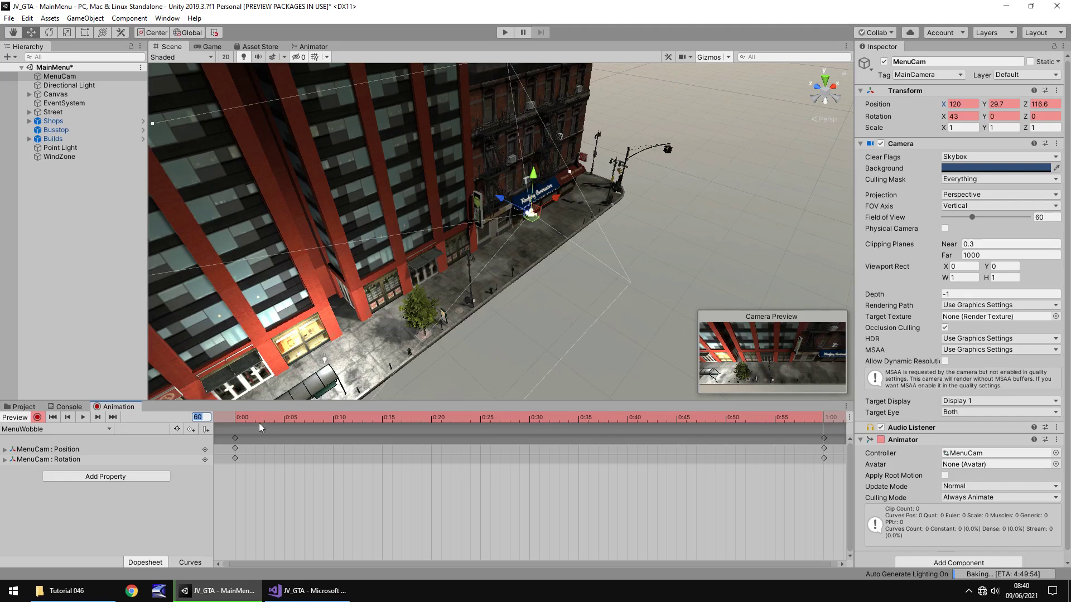
pyautogui.write('200')
pyautogui.press('Return')
pyautogui.click(963, 119)
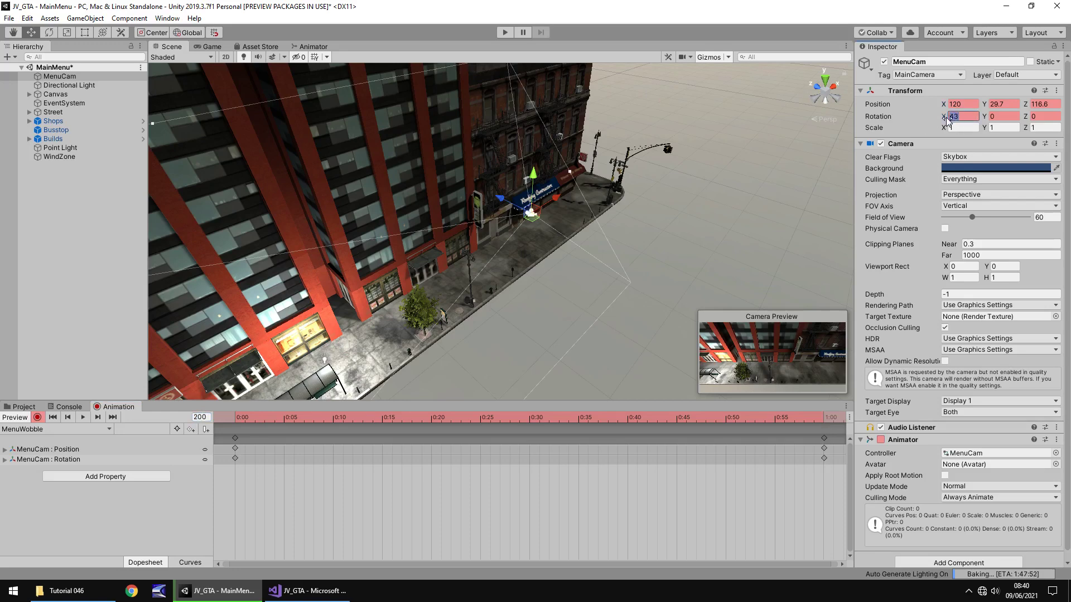
pyautogui.write('30')
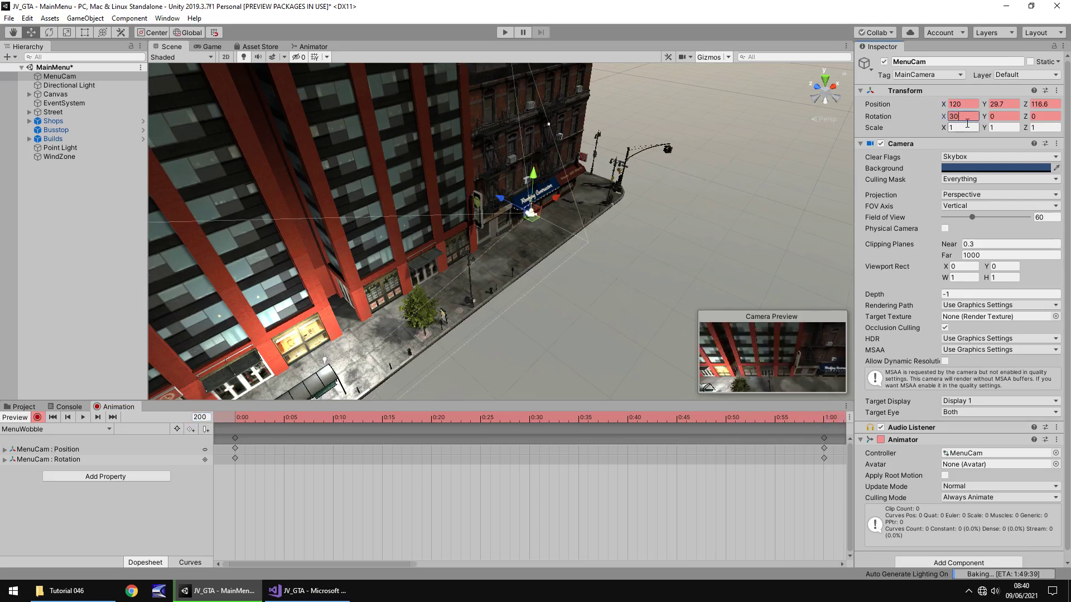
pyautogui.click(1014, 105)
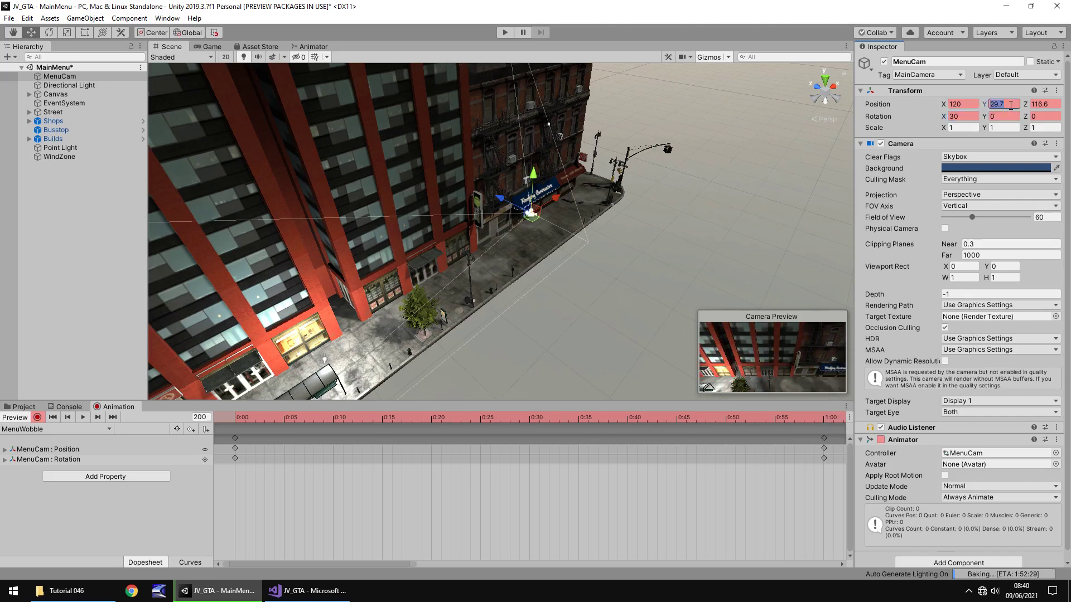
pyautogui.click(1011, 104)
pyautogui.click(969, 104)
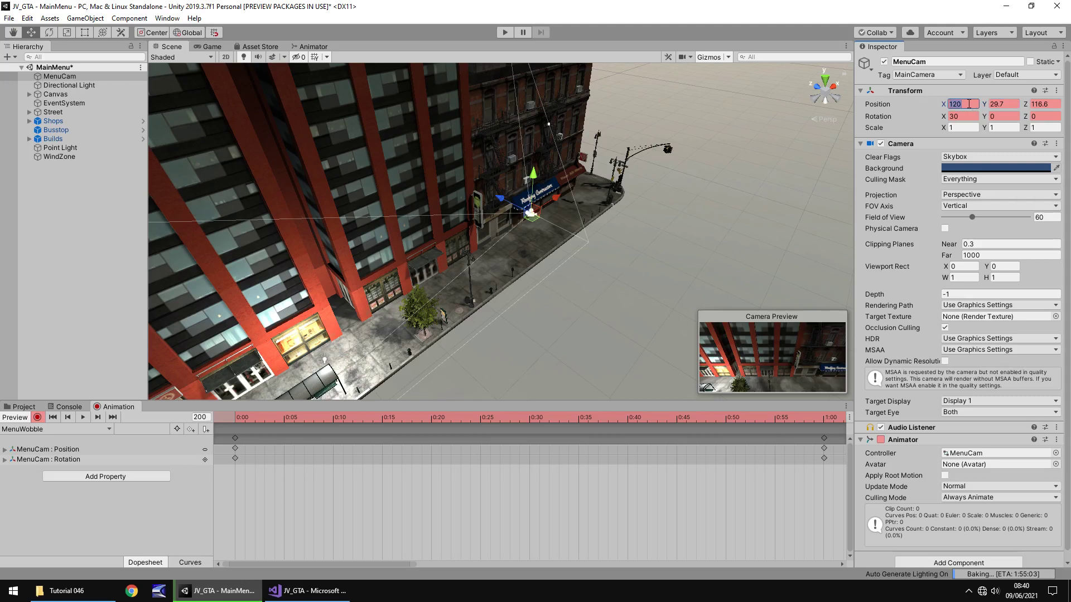
pyautogui.write('110')
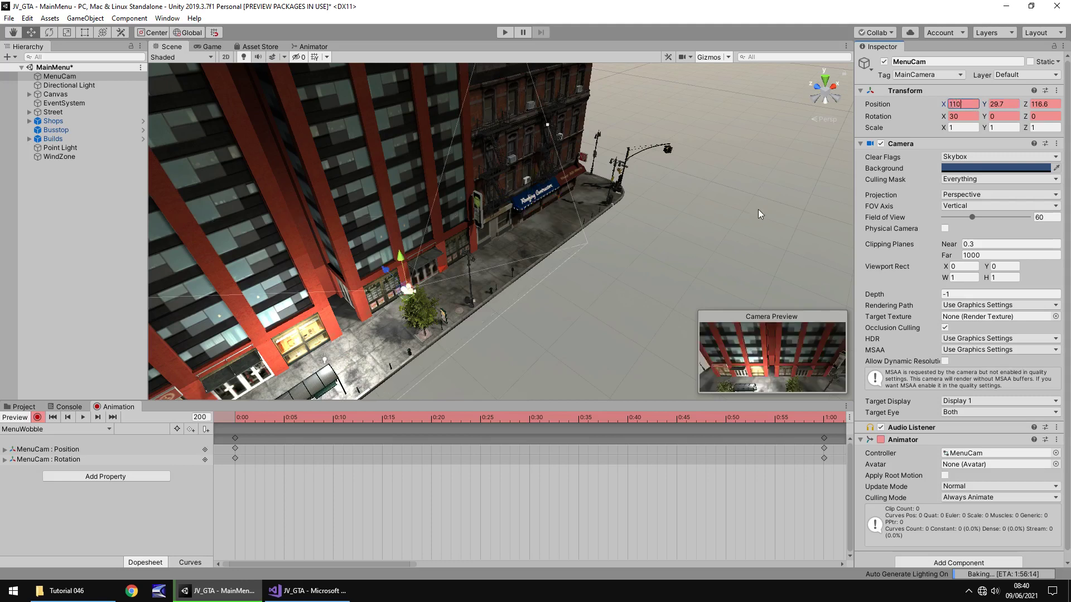
# At frame 300, key Position X 117 and Rotation X 33, then stop recording.
pyautogui.click(209, 417)
pyautogui.write('300')
pyautogui.press('Return')
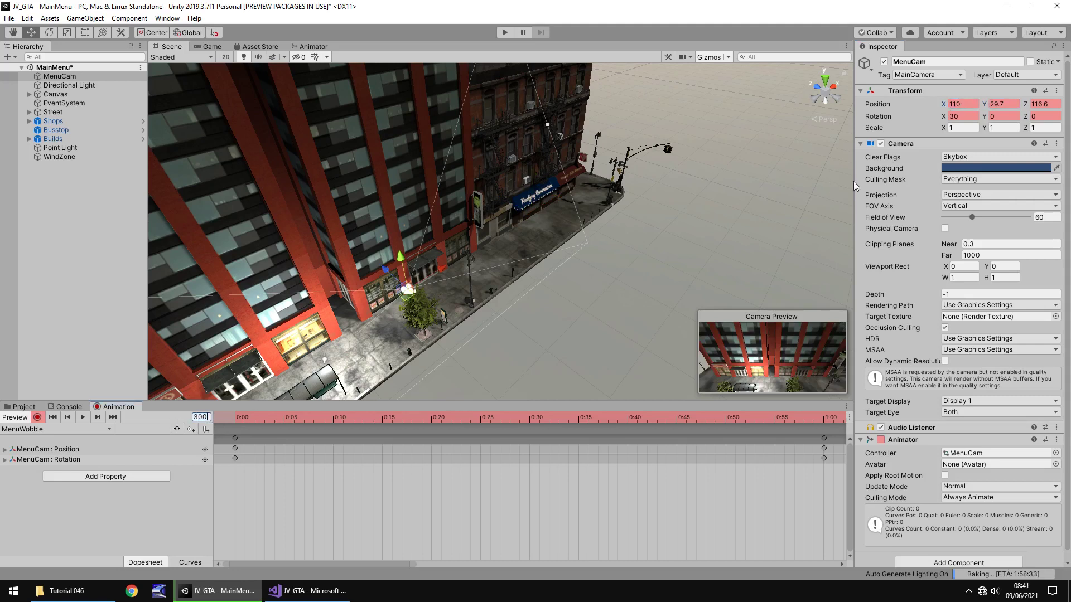
pyautogui.click(972, 103)
pyautogui.write('117')
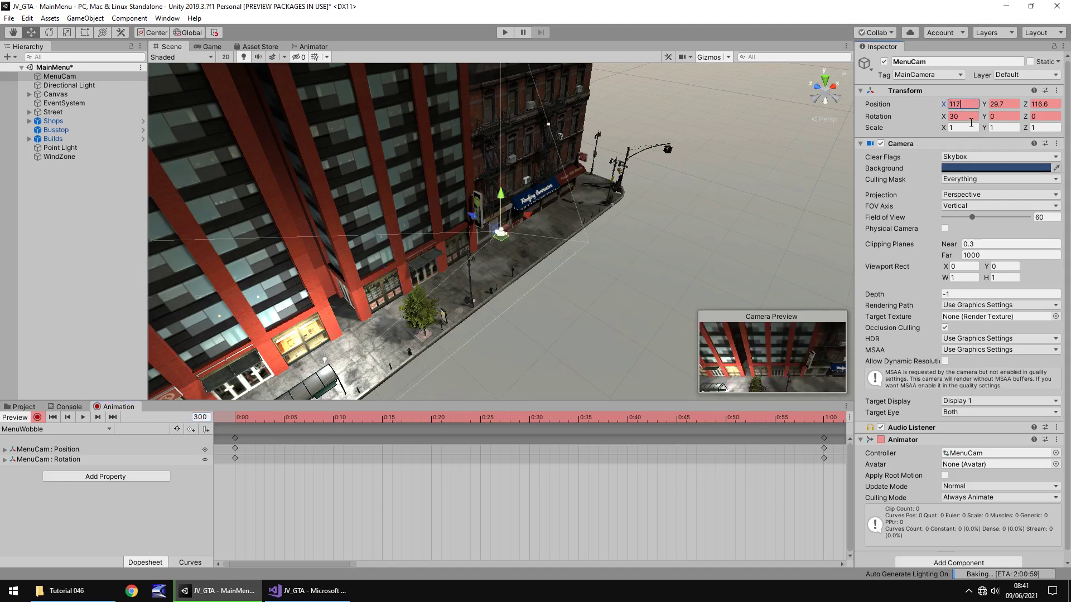
pyautogui.click(969, 116)
pyautogui.write('33')
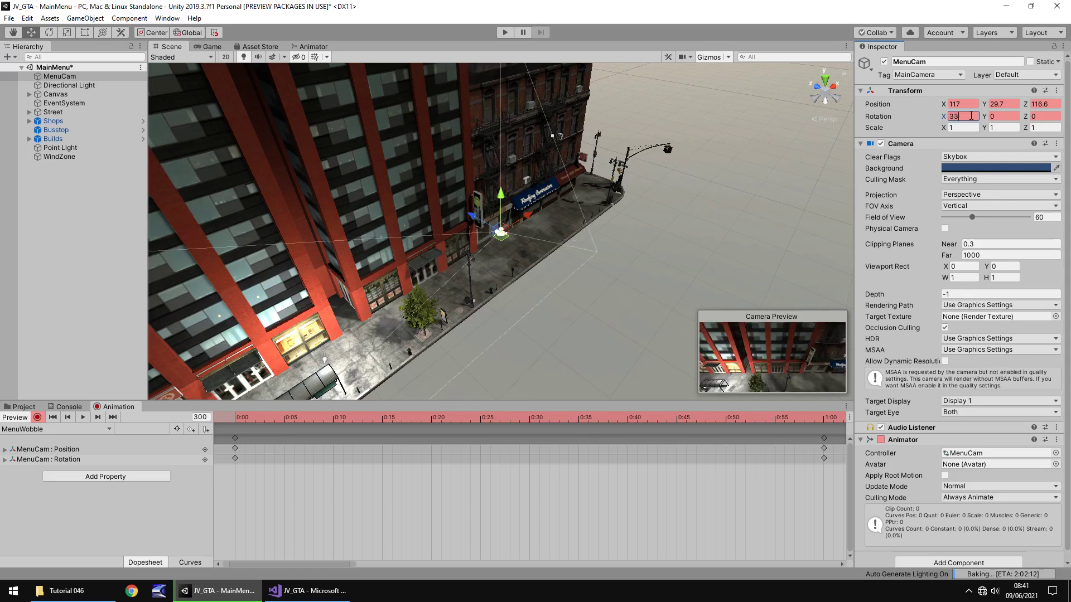
pyautogui.press('Return')
pyautogui.click(38, 418)
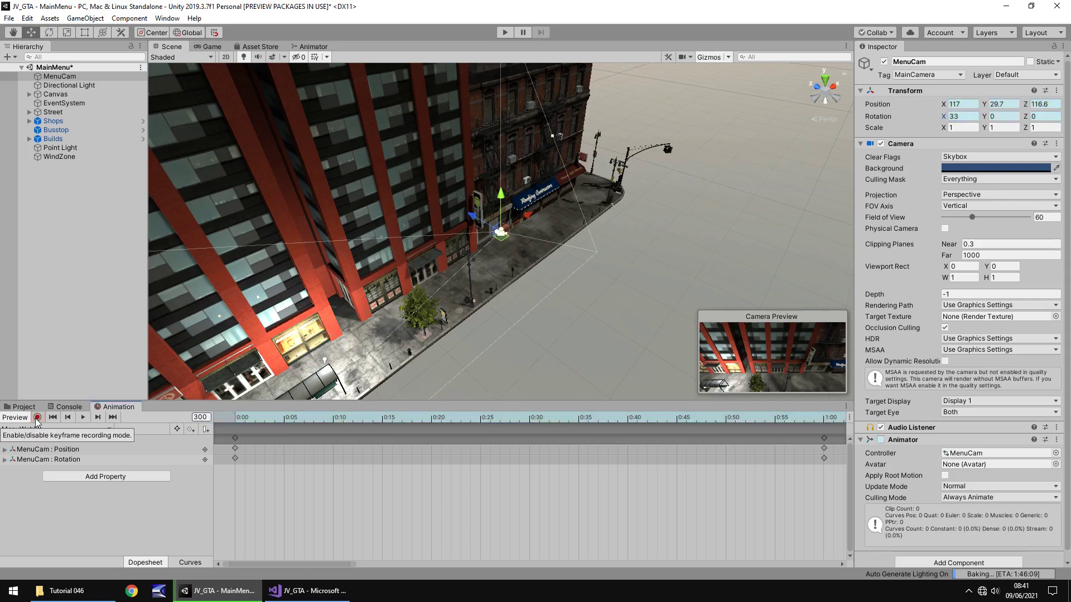
# Play the MainMenu scene to watch the wobbling camera, stop, then orbit the Scene view.
pyautogui.click(24, 406)
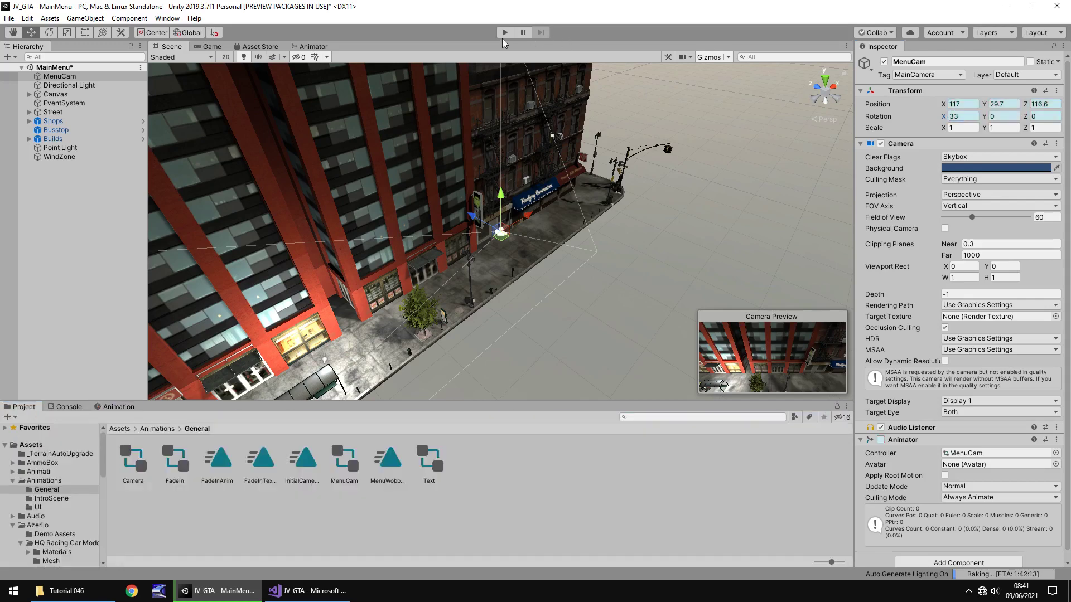
pyautogui.click(503, 33)
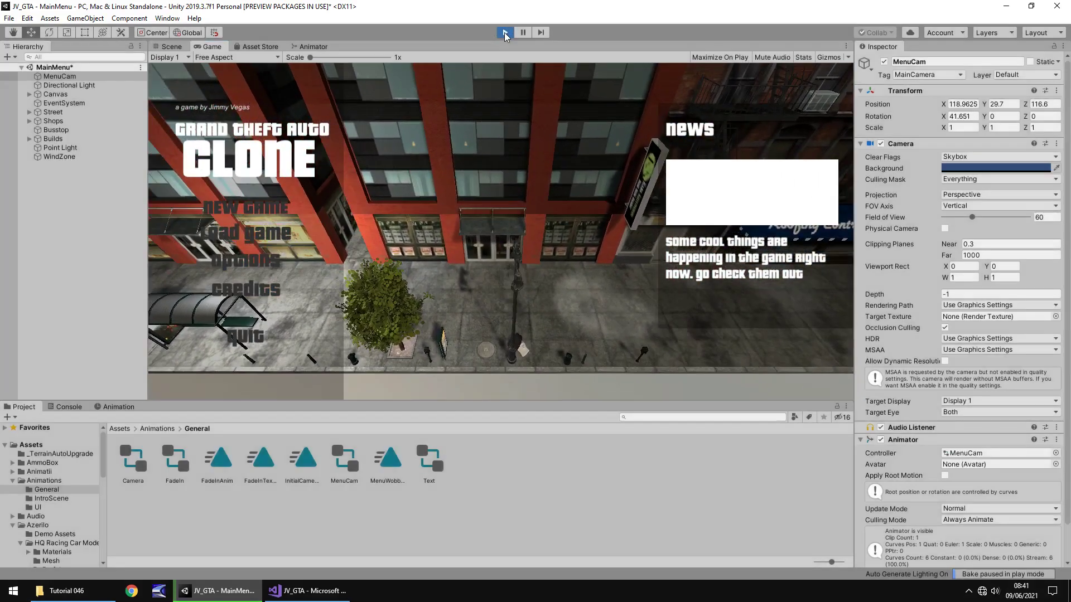
pyautogui.click(505, 33)
pyautogui.moveTo(541, 307); pyautogui.dragTo(442, 296, button='right')
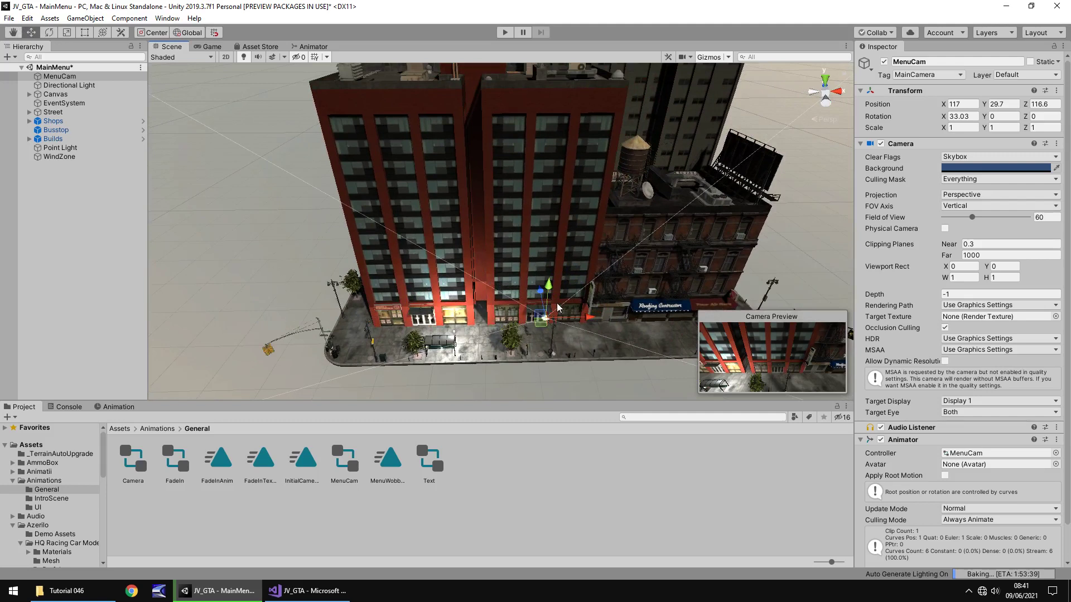
# Save the MainMenu scene and open the OpenWorld scene from Assets/Scenes.
pyautogui.hotkey('ctrl', 's')
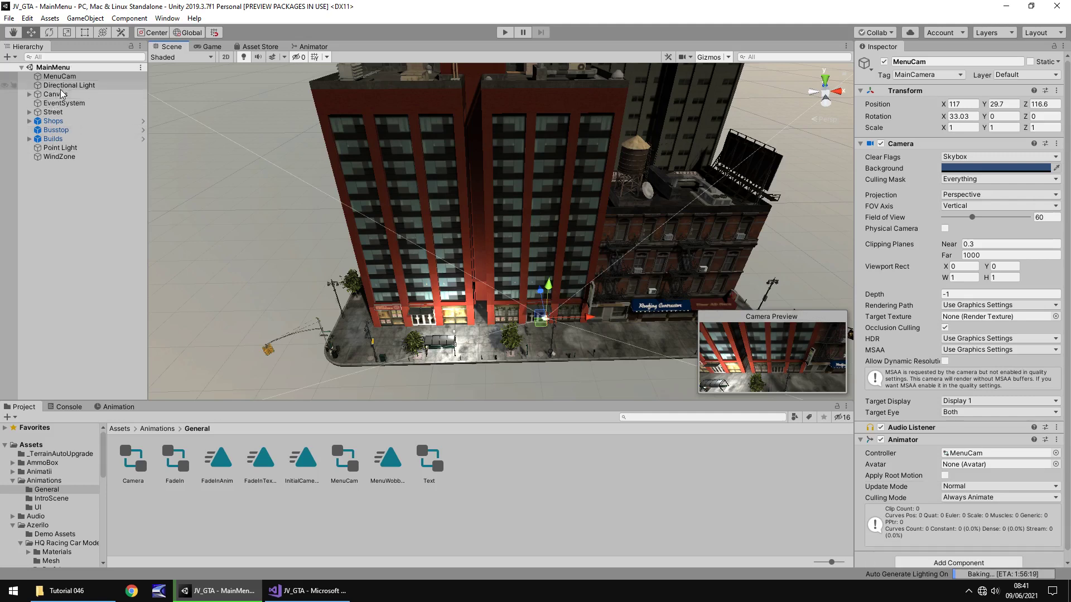
pyautogui.scroll(-10, 61, 474)
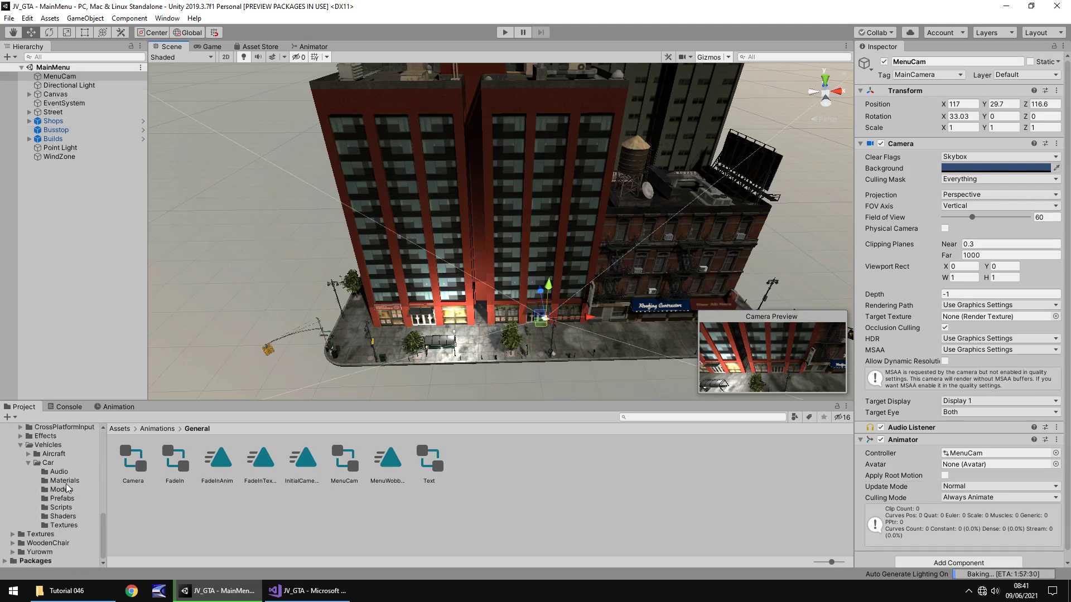
pyautogui.scroll(5, 50, 480)
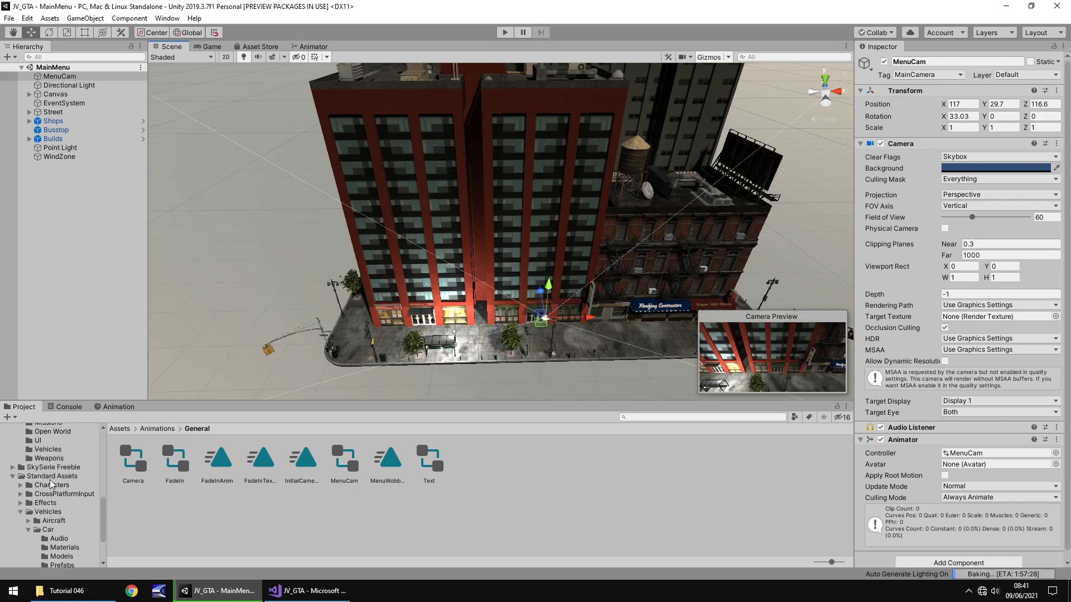
pyautogui.click(38, 444)
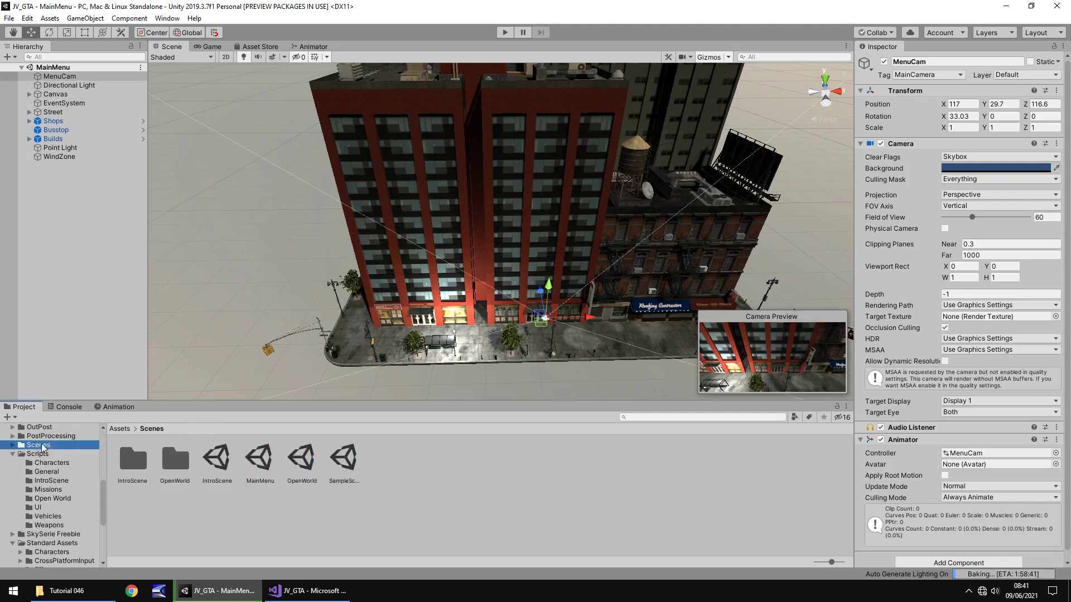
pyautogui.click(304, 459)
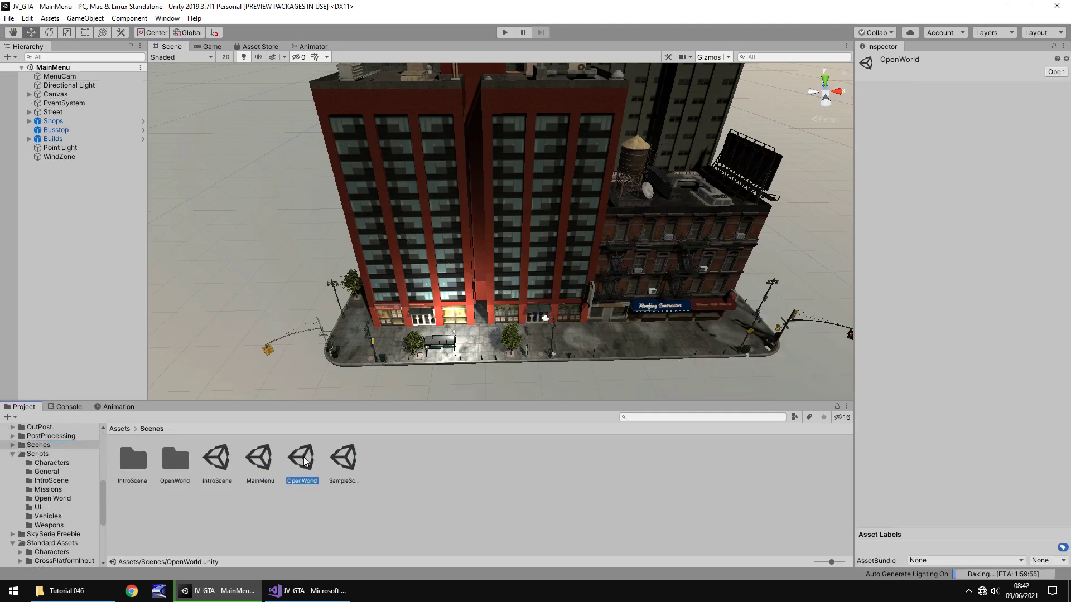
pyautogui.doubleClick(304, 459)
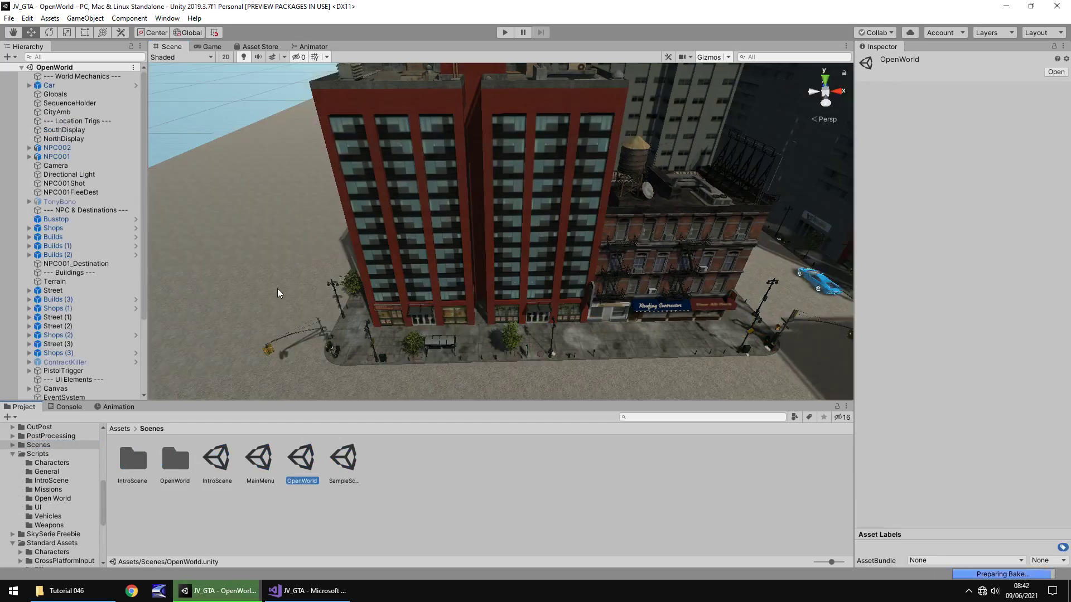
# Orbit around the OpenWorld streets and cars, then reopen the MainMenu scene.
pyautogui.click(277, 291)
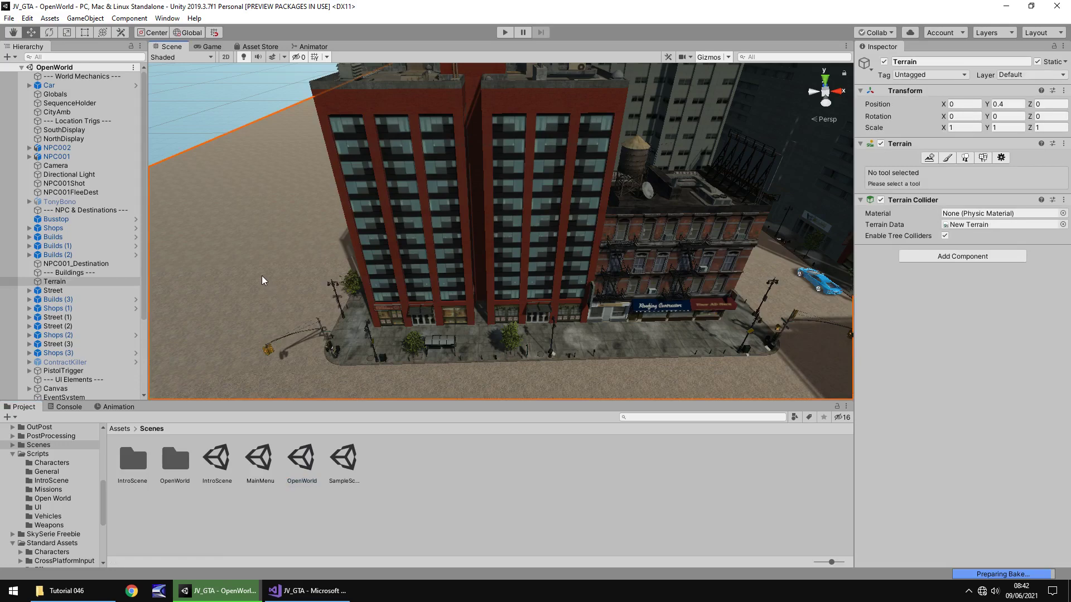
pyautogui.keyDown('alt'); pyautogui.moveTo(267, 287); pyautogui.dragTo(416, 304); pyautogui.keyUp('alt')
pyautogui.keyDown('alt'); pyautogui.moveTo(541, 279); pyautogui.dragTo(488, 301); pyautogui.keyUp('alt')
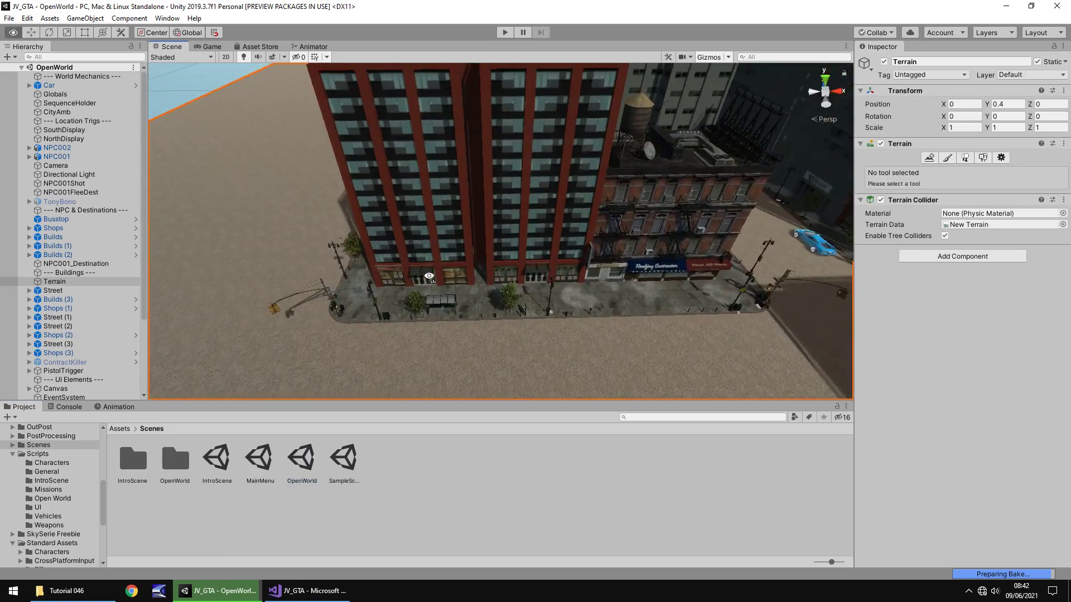
pyautogui.keyDown('alt'); pyautogui.moveTo(607, 327); pyautogui.dragTo(318, 306); pyautogui.keyUp('alt')
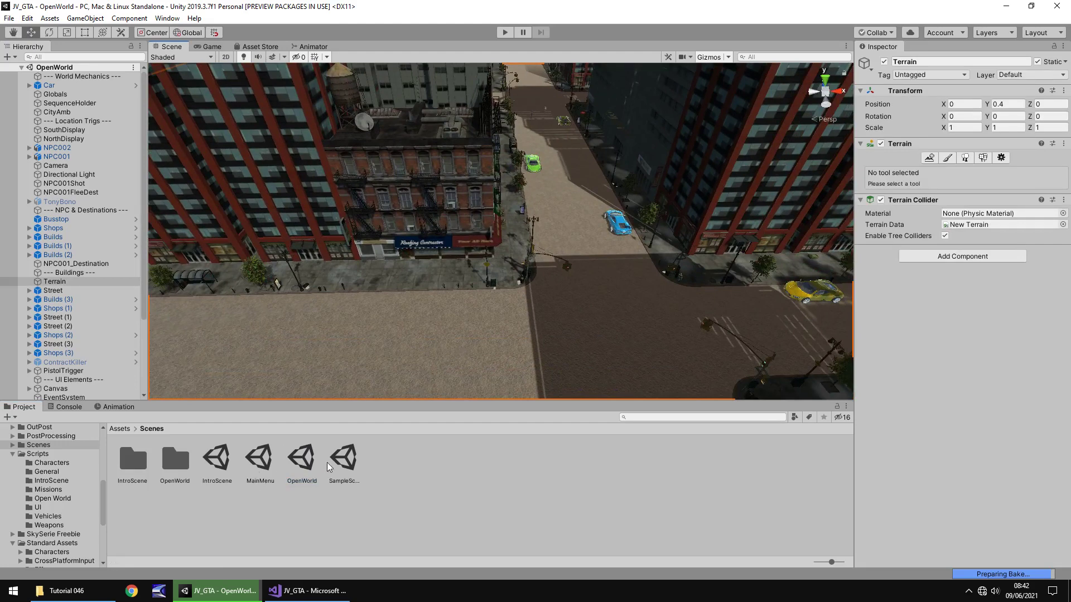
pyautogui.click(263, 461)
pyautogui.doubleClick(264, 461)
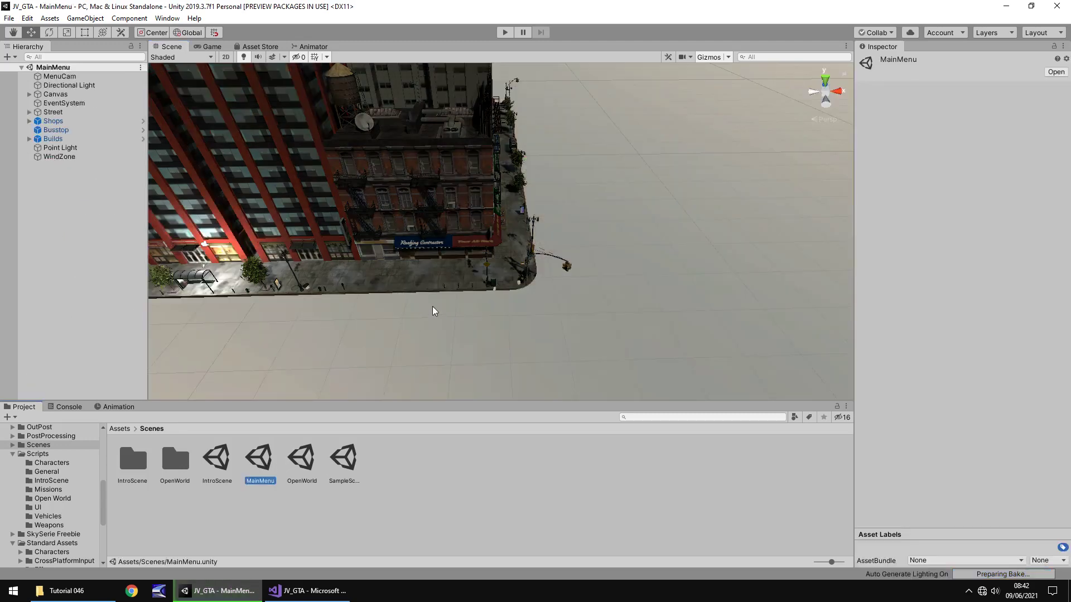
pyautogui.click(42, 202)
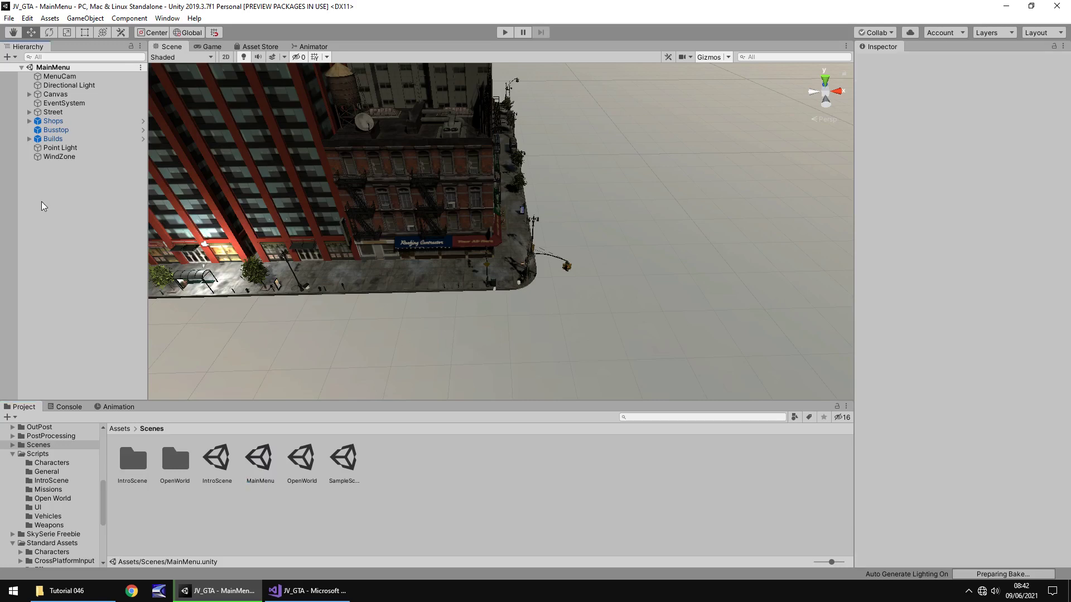
pyautogui.hotkey('ctrl', 'v')
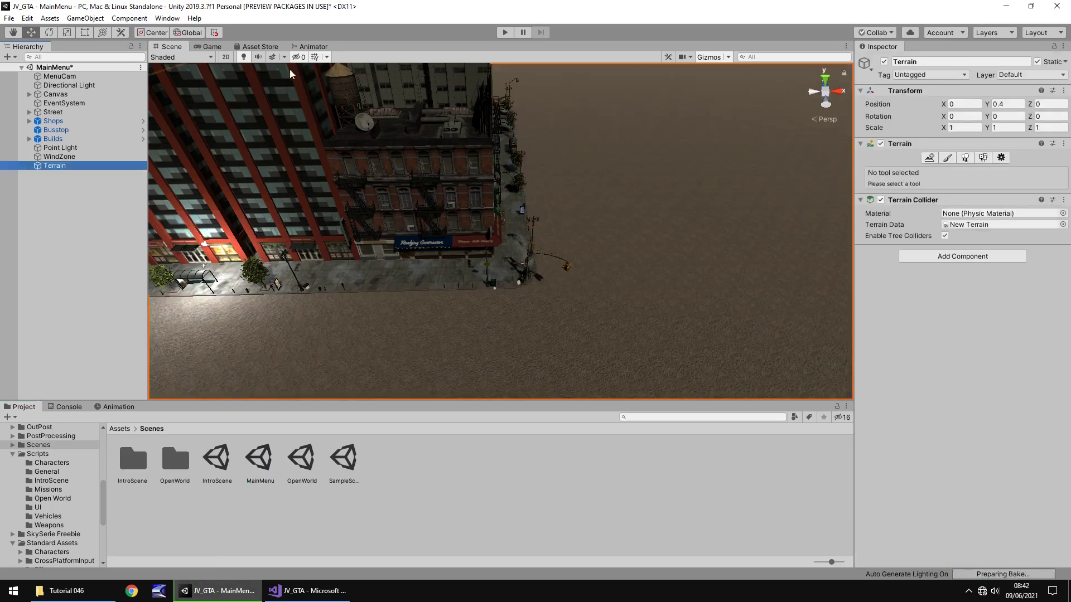
pyautogui.click(501, 35)
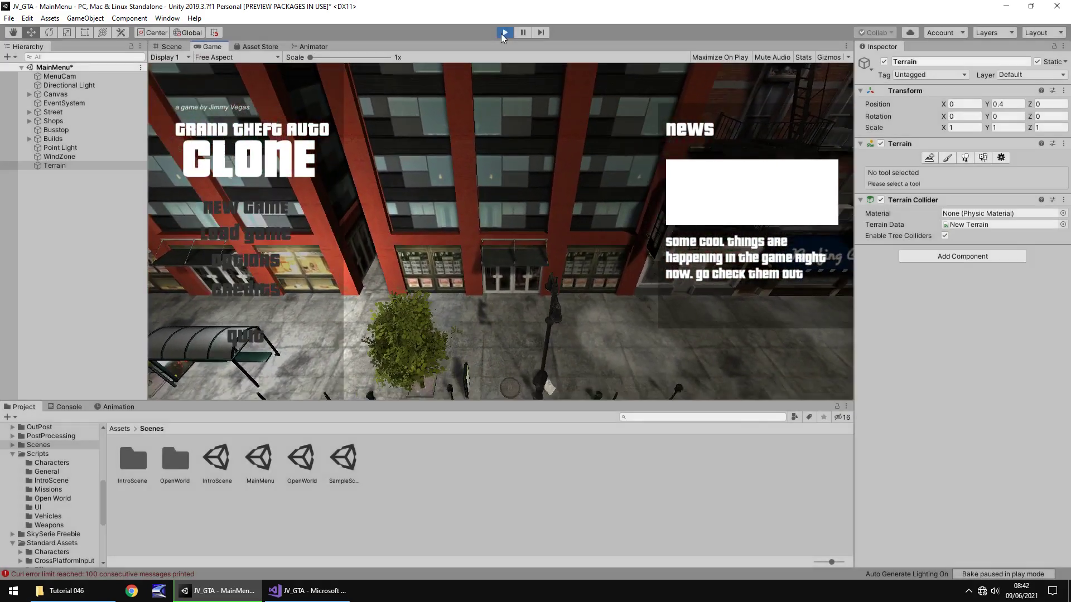
pyautogui.click(503, 32)
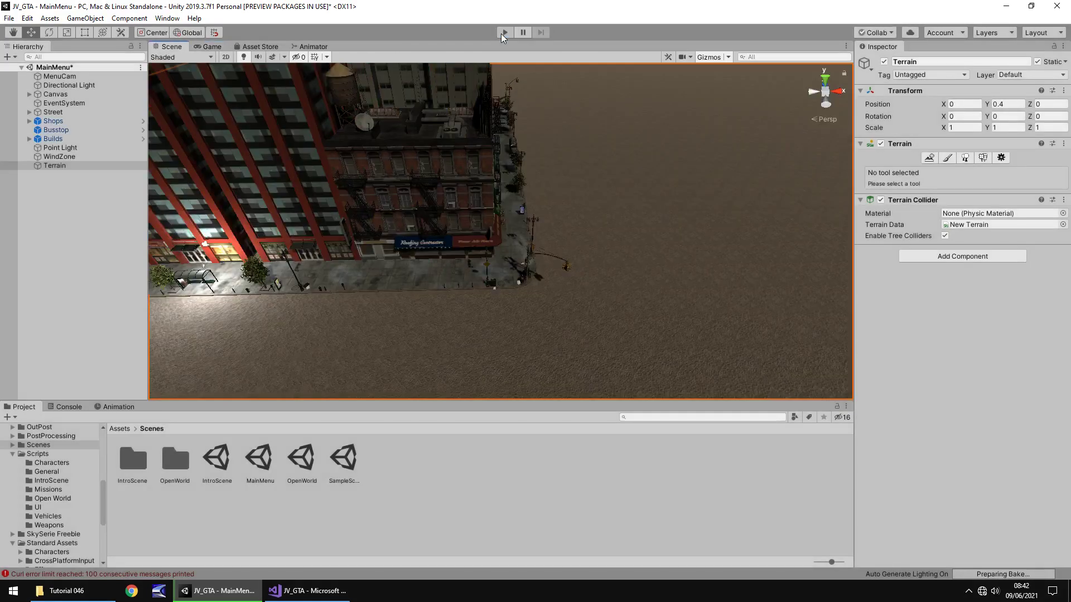
pyautogui.click(529, 471)
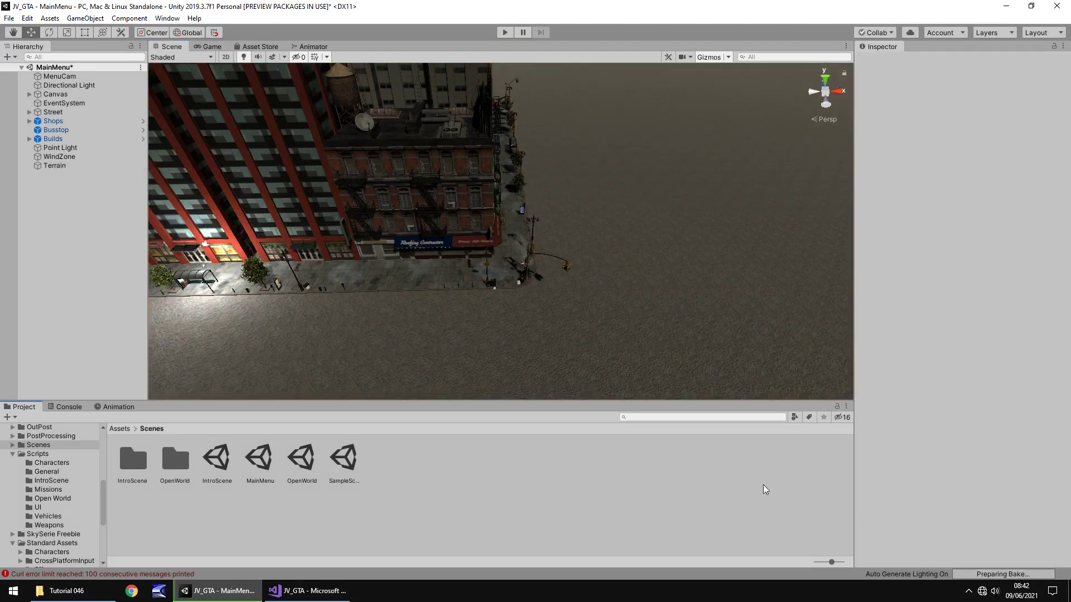
pyautogui.scroll(-2, 536, 294)
pyautogui.keyDown('alt'); pyautogui.moveTo(375, 306); pyautogui.dragTo(535, 310); pyautogui.keyUp('alt')
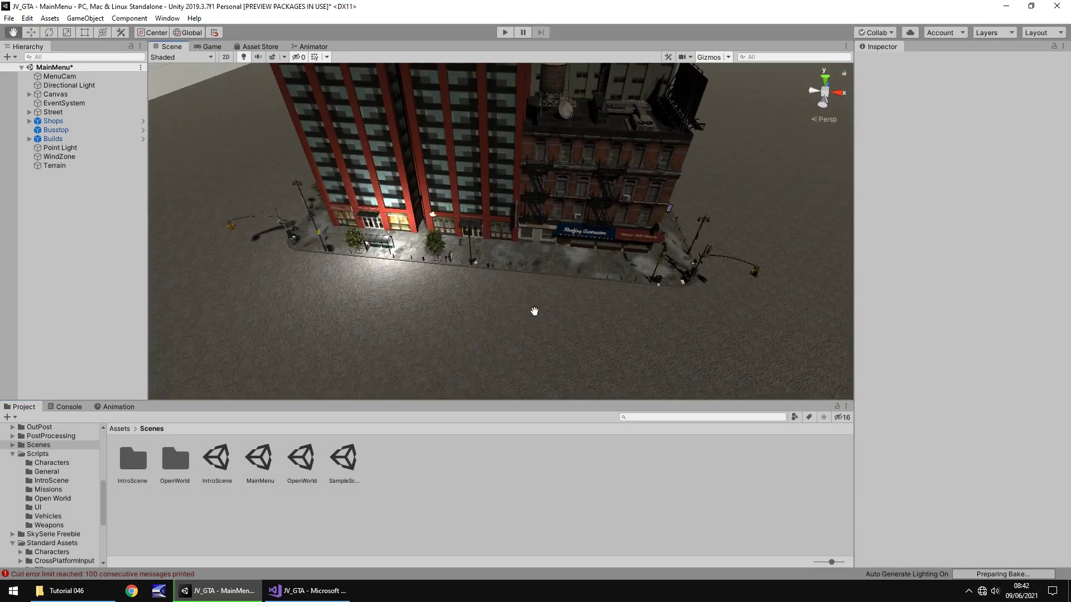
# Uncheck Auto Generate in Lighting Settings, then run and stop Play mode to recheck the menu.
pyautogui.click(167, 19)
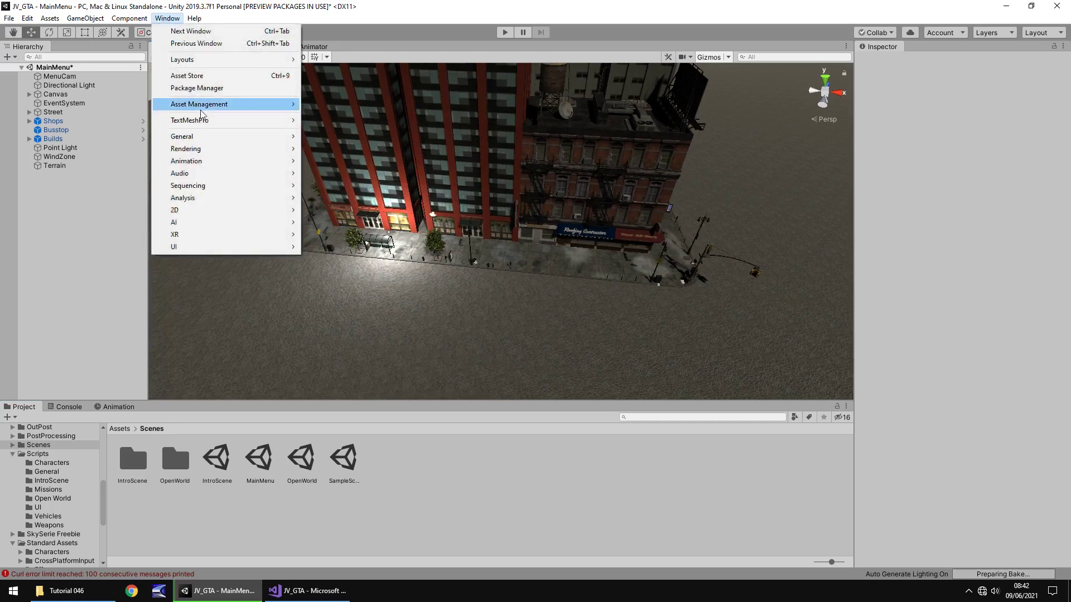
pyautogui.moveTo(208, 150)
pyautogui.click(335, 149)
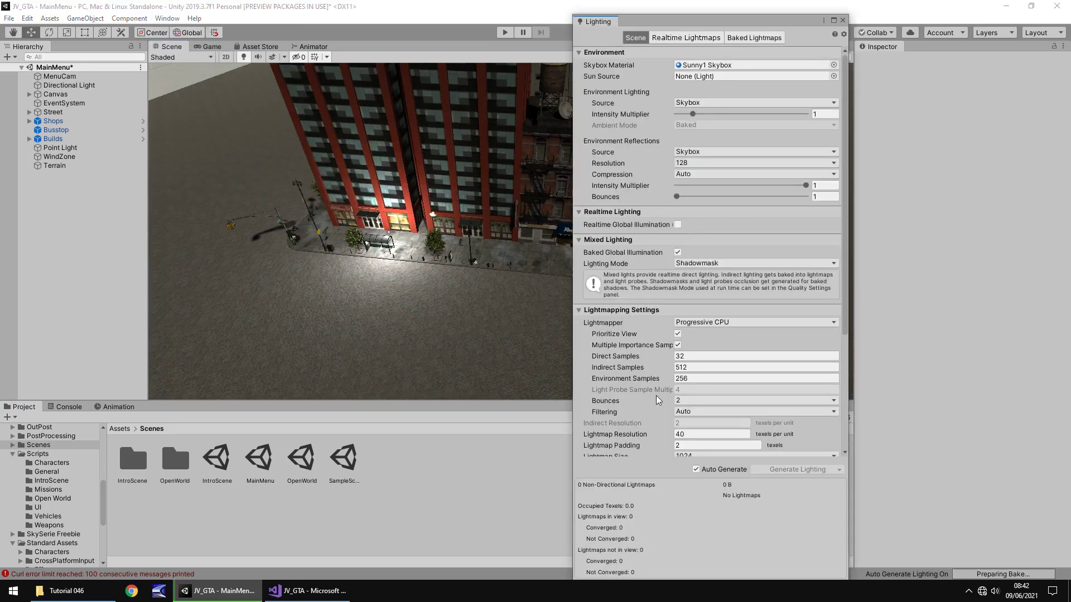
pyautogui.click(696, 469)
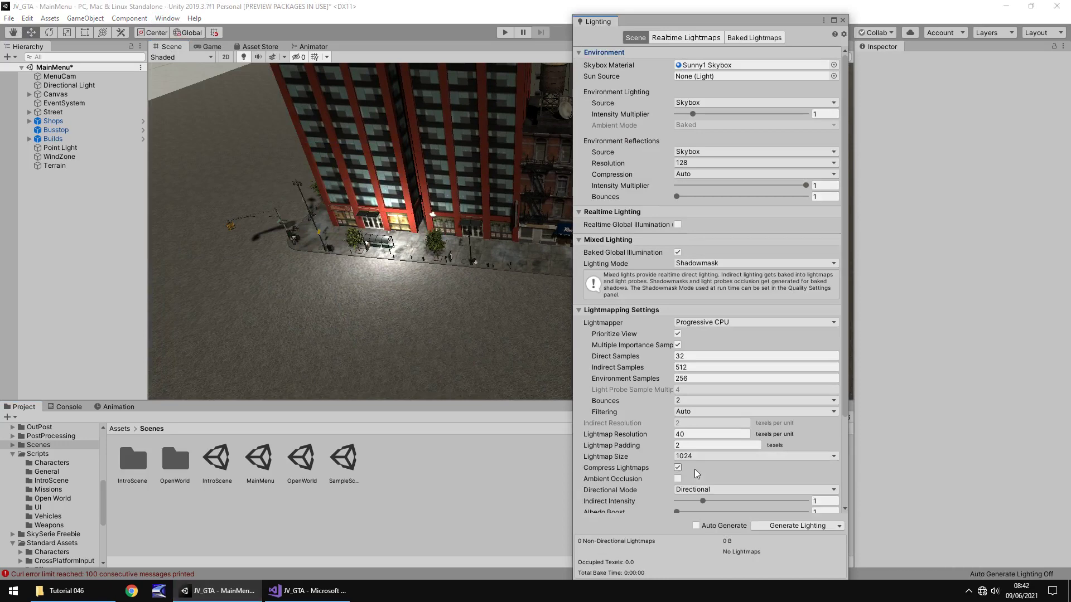
pyautogui.click(842, 20)
pyautogui.click(505, 32)
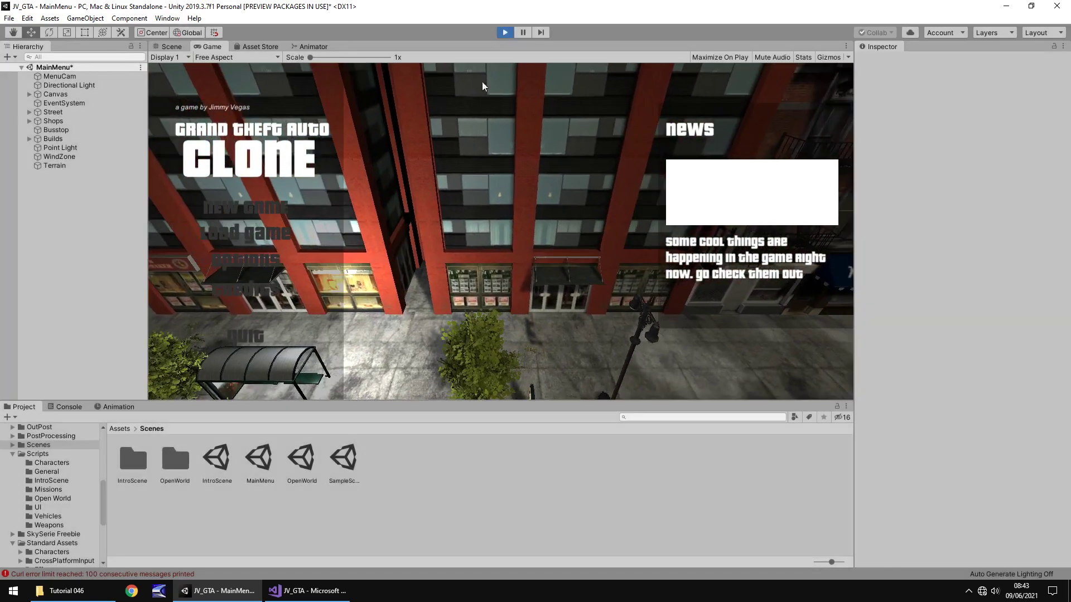
pyautogui.click(505, 32)
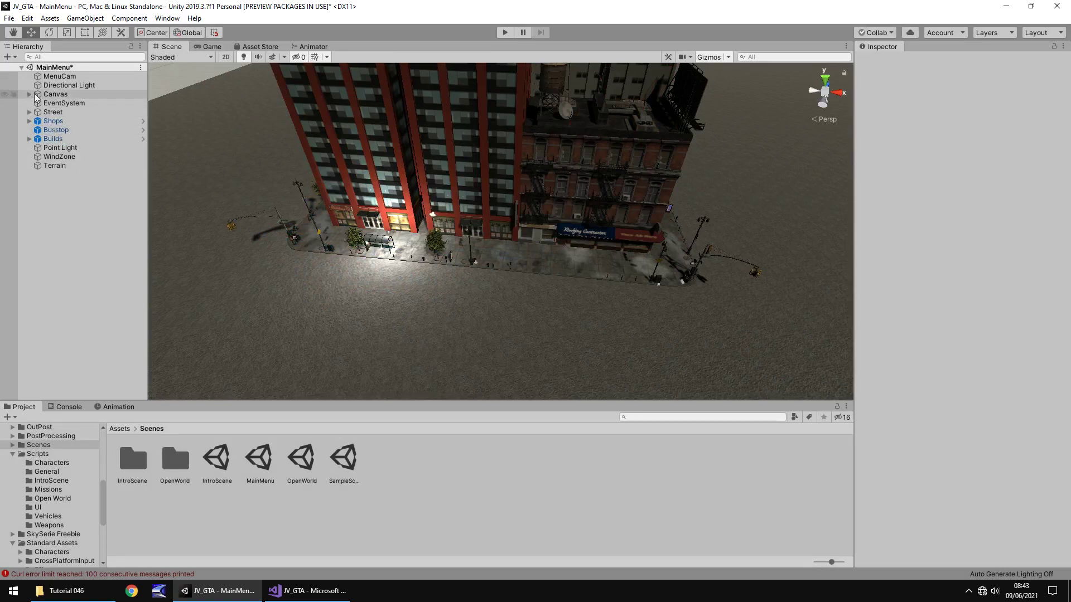
# Frame the Canvas, expand its children, and frame the NewGame button facing the view.
pyautogui.click(54, 96)
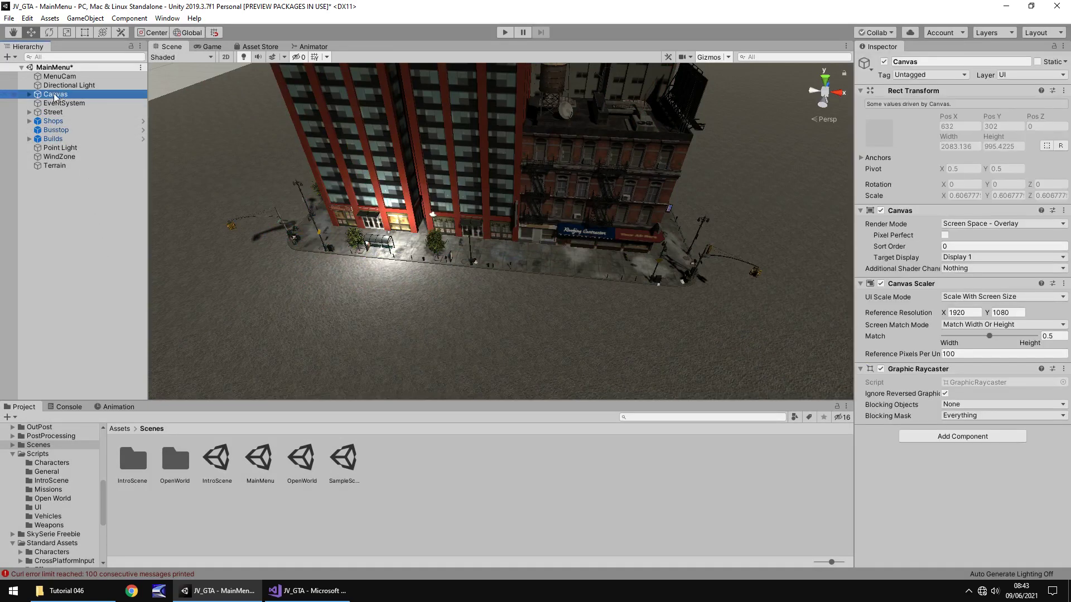
pyautogui.doubleClick(53, 96)
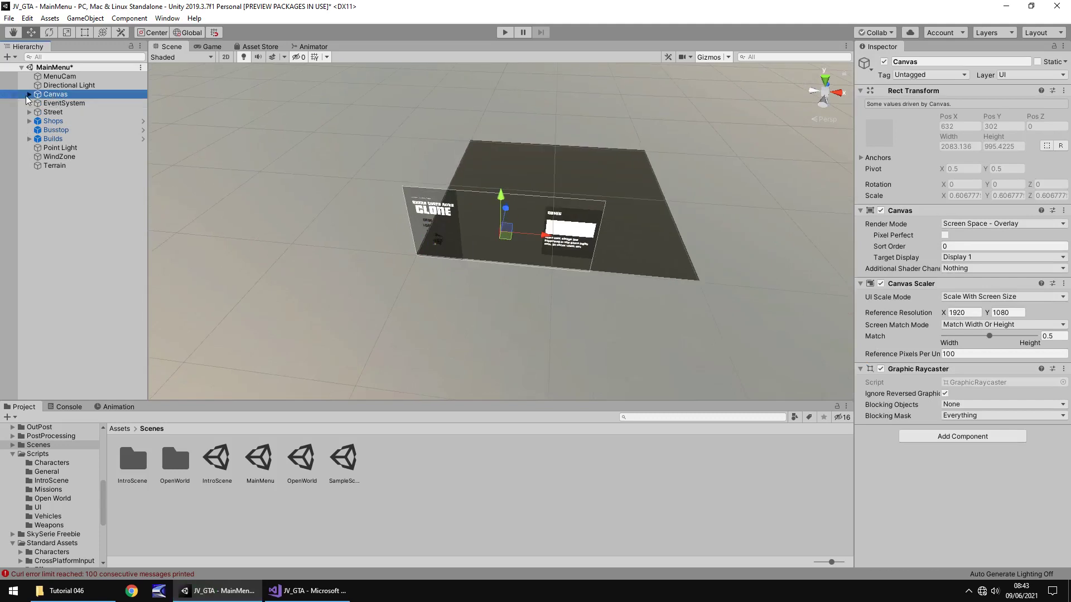
pyautogui.click(29, 95)
pyautogui.doubleClick(68, 139)
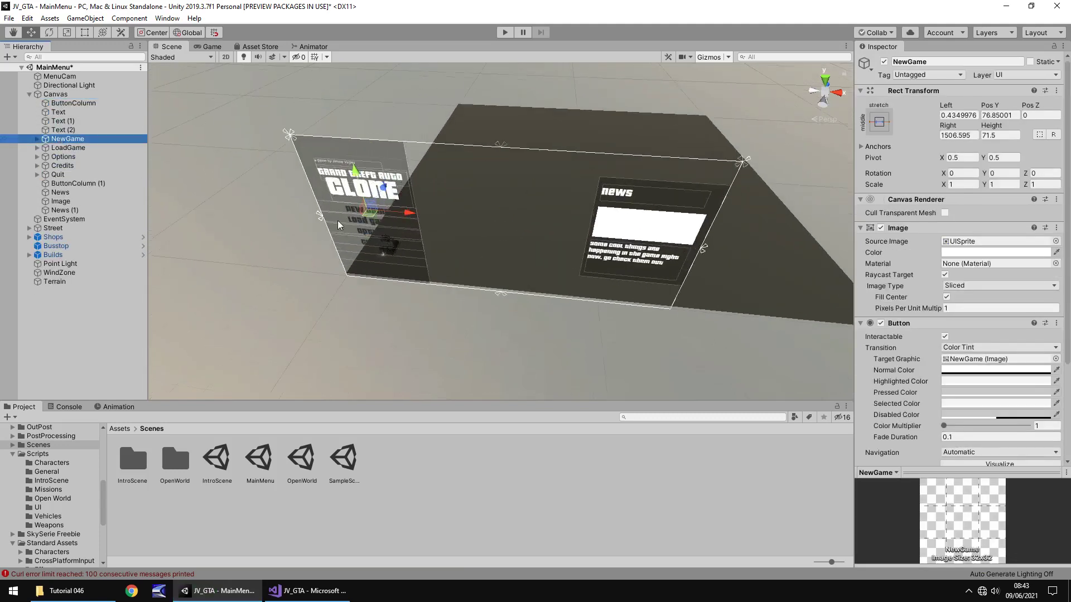
pyautogui.moveTo(333, 225); pyautogui.dragTo(388, 197, button='right')
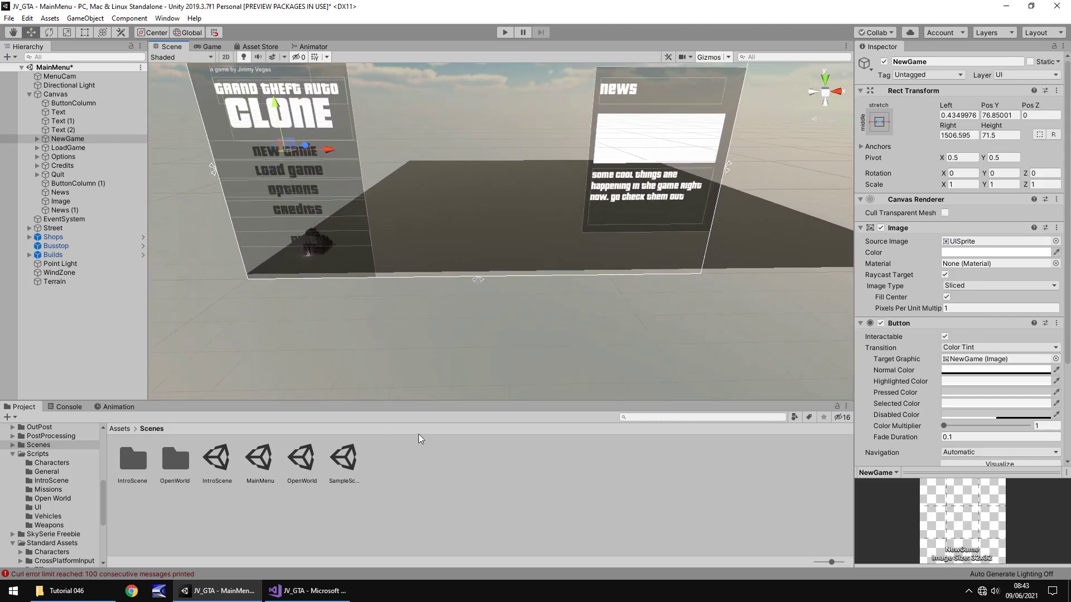
# Add the open MainMenu scene to the Build Settings scene list as scene 3.
pyautogui.click(10, 19)
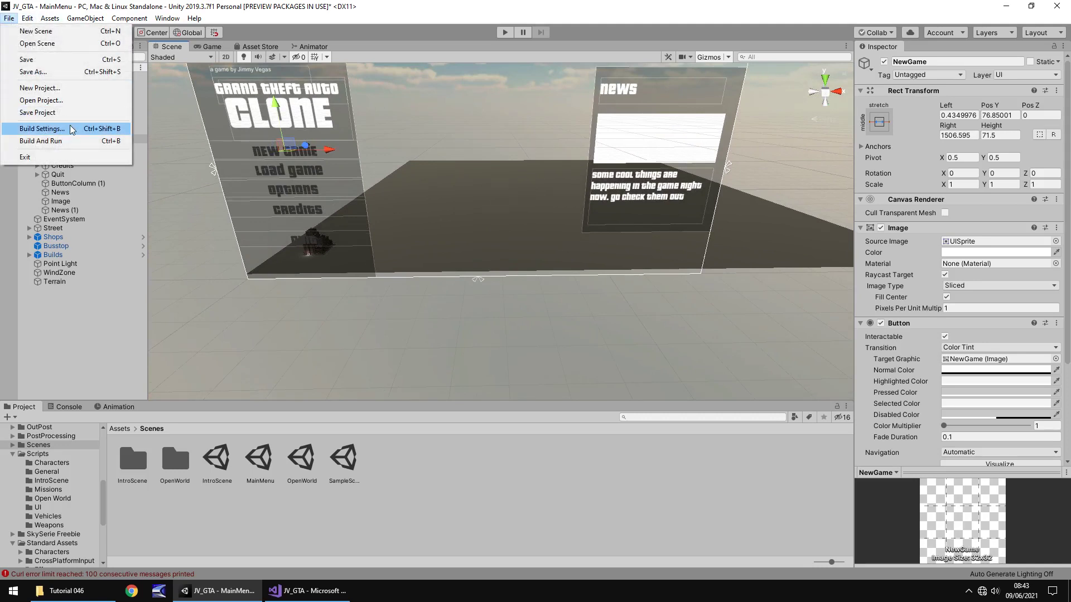
pyautogui.click(71, 130)
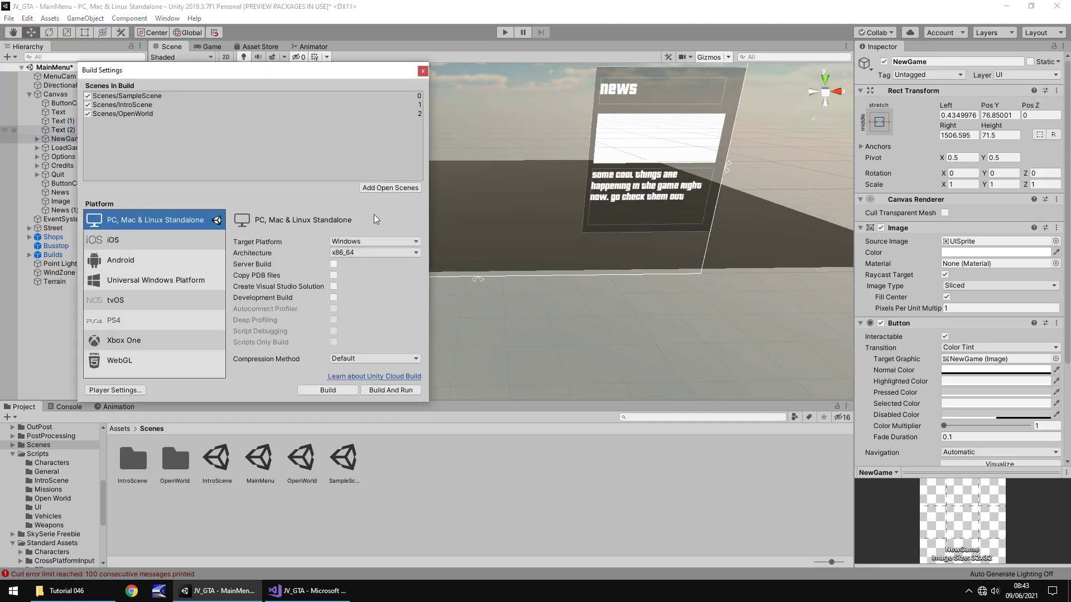
pyautogui.click(394, 189)
# Close Build Settings and open SampleScene, saving the MainMenu changes when prompted.
pyautogui.click(422, 73)
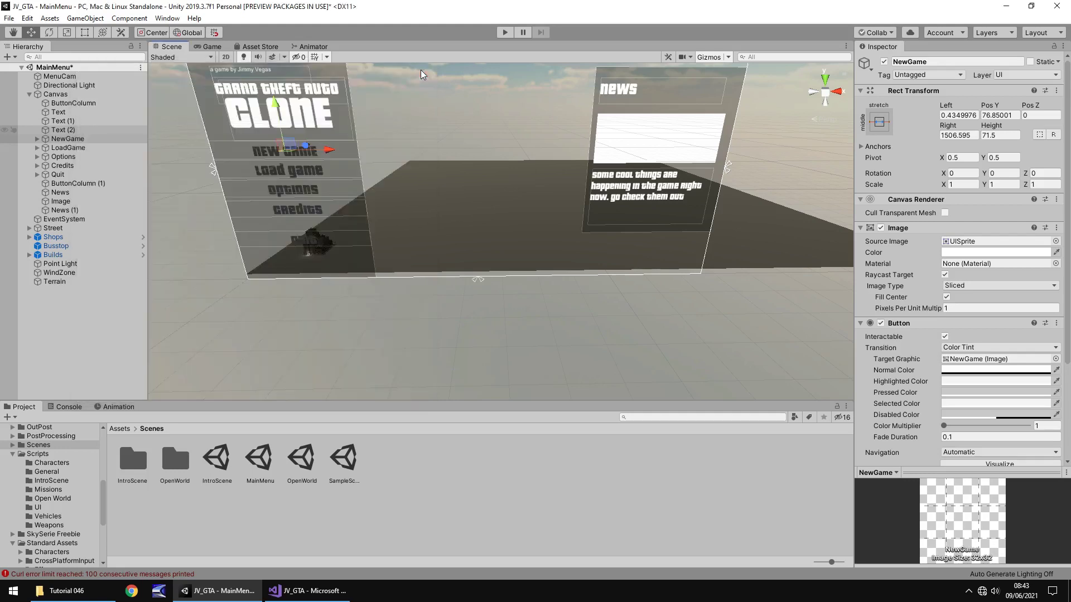
pyautogui.doubleClick(342, 459)
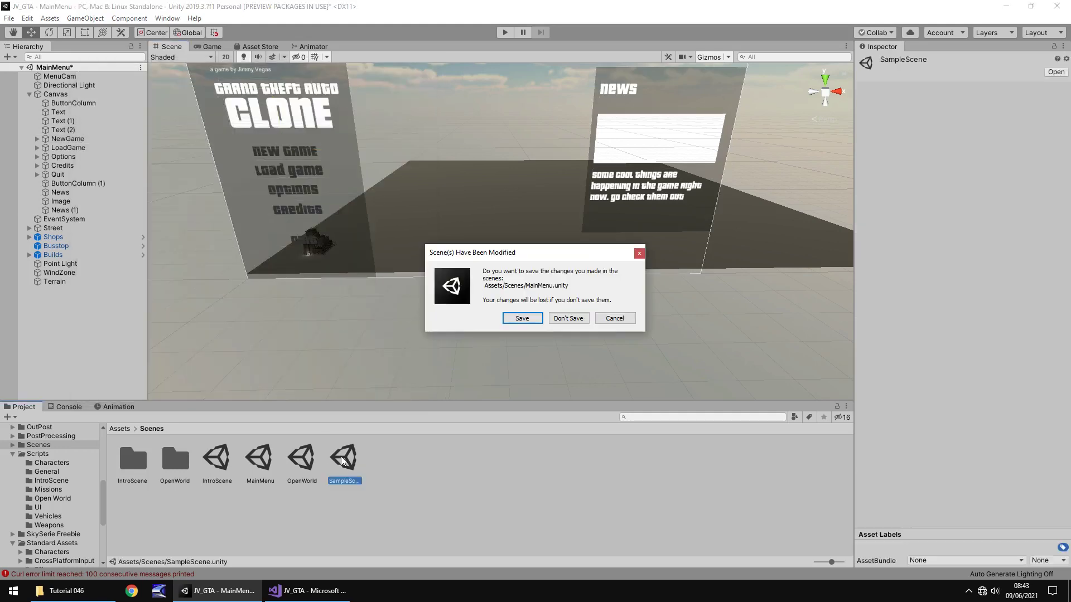
pyautogui.click(523, 322)
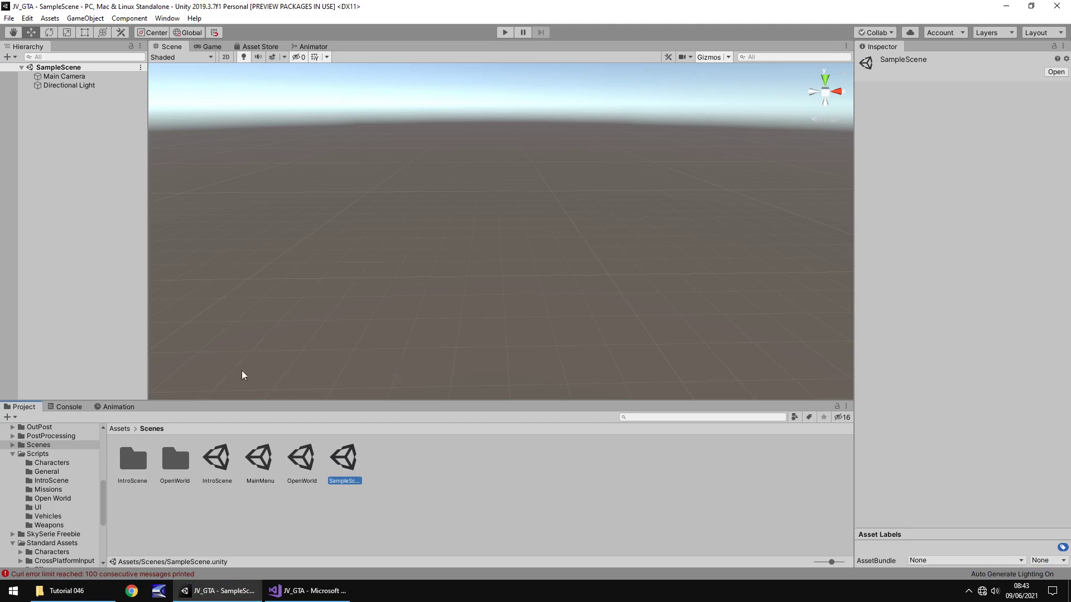
# Delete SampleScene from Scenes In Build and drag MainMenu to the top as scene 0.
pyautogui.click(9, 17)
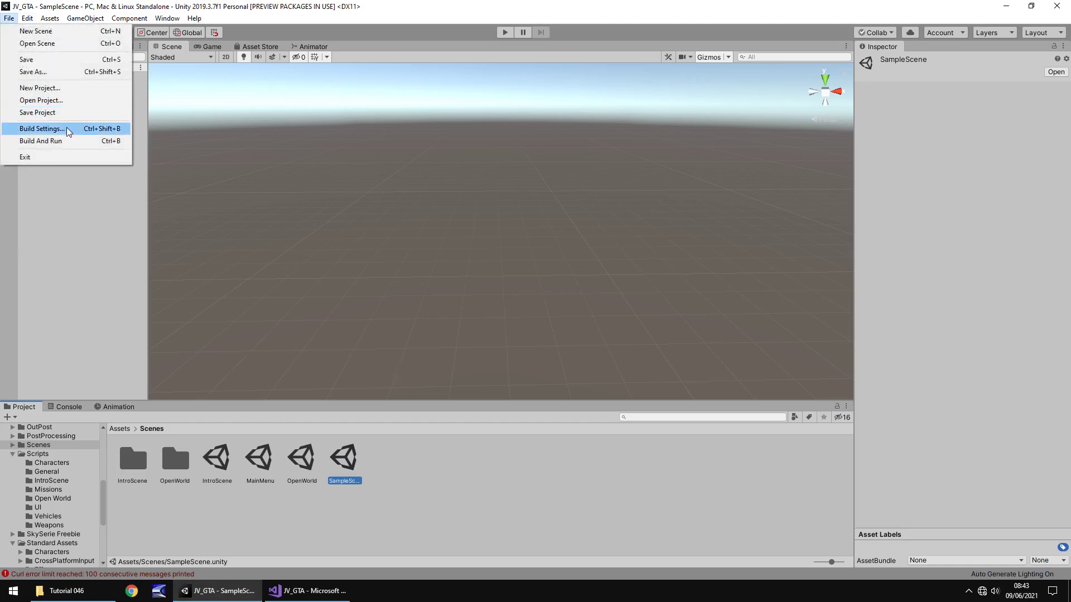
pyautogui.click(42, 129)
pyautogui.click(135, 98)
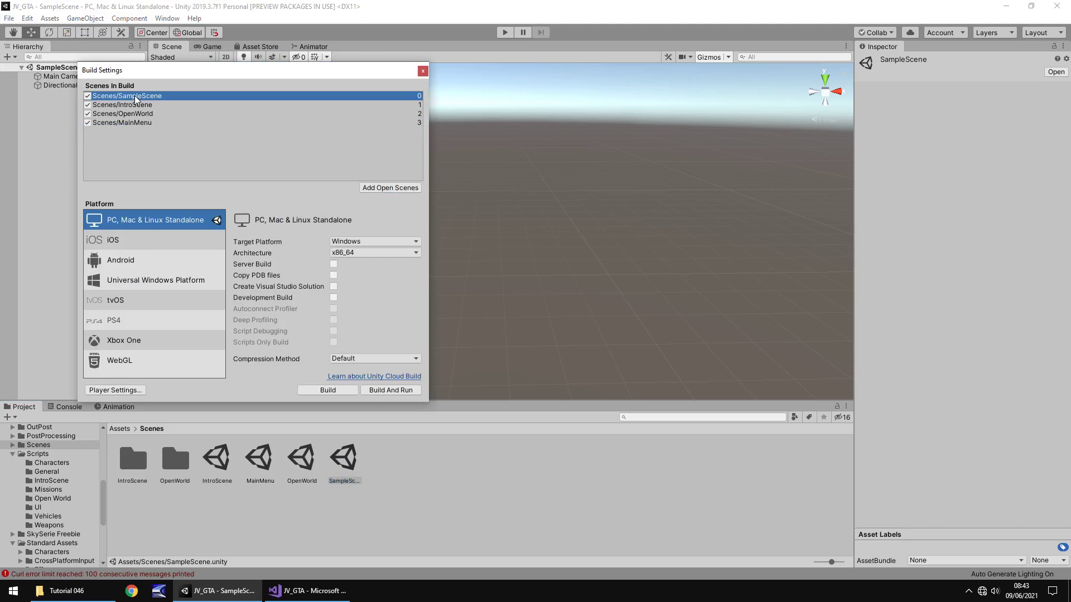
pyautogui.press('Delete')
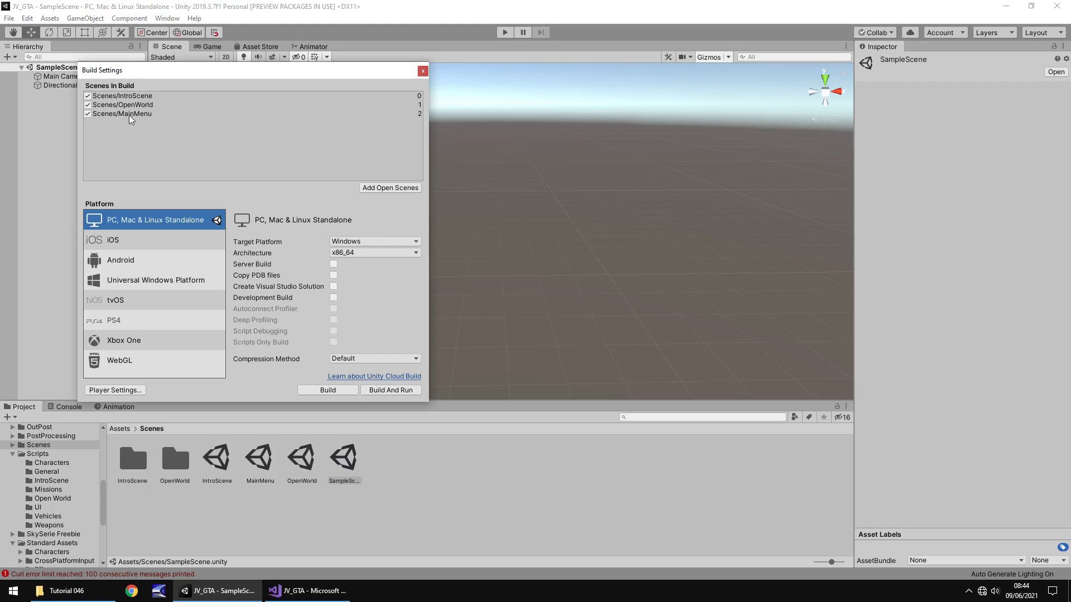
pyautogui.click(136, 115)
pyautogui.moveTo(143, 98); pyautogui.dragTo(143, 96)
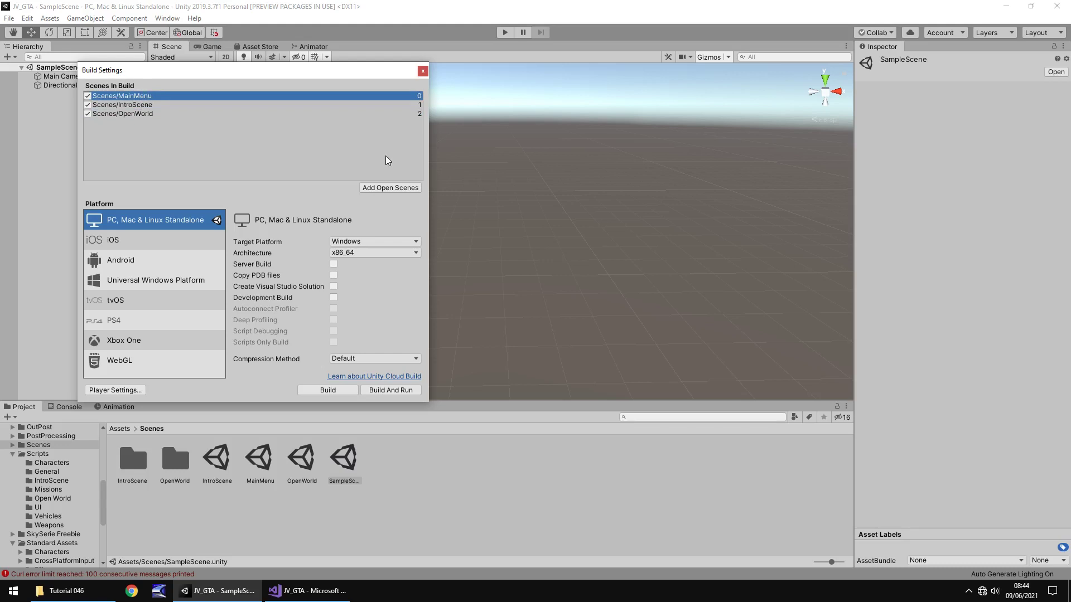
pyautogui.click(423, 71)
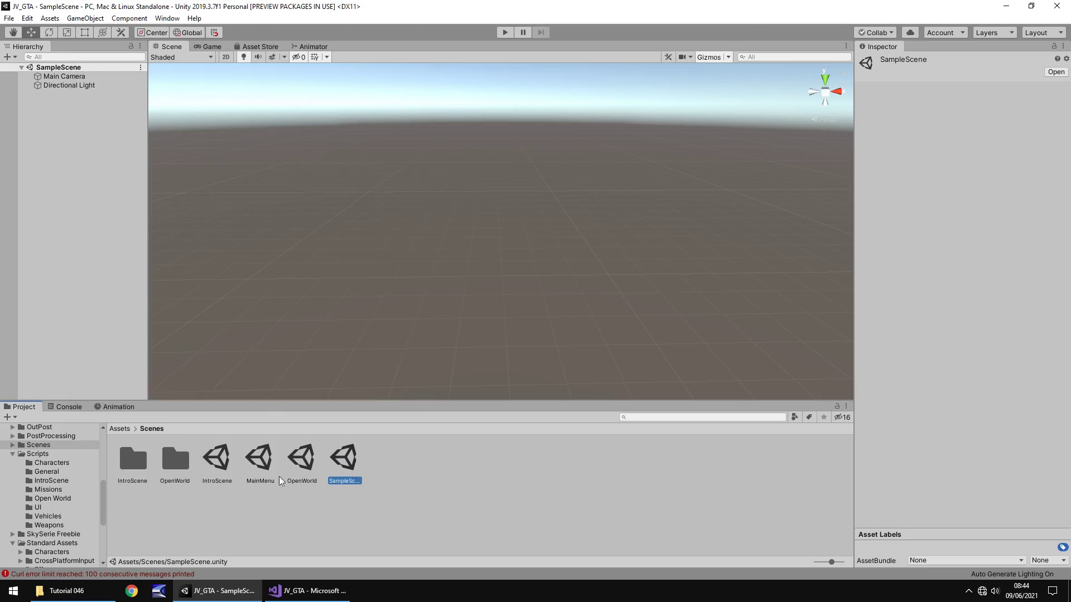
# Reopen the MainMenu scene and frame its Canvas.
pyautogui.click(259, 456)
pyautogui.doubleClick(259, 456)
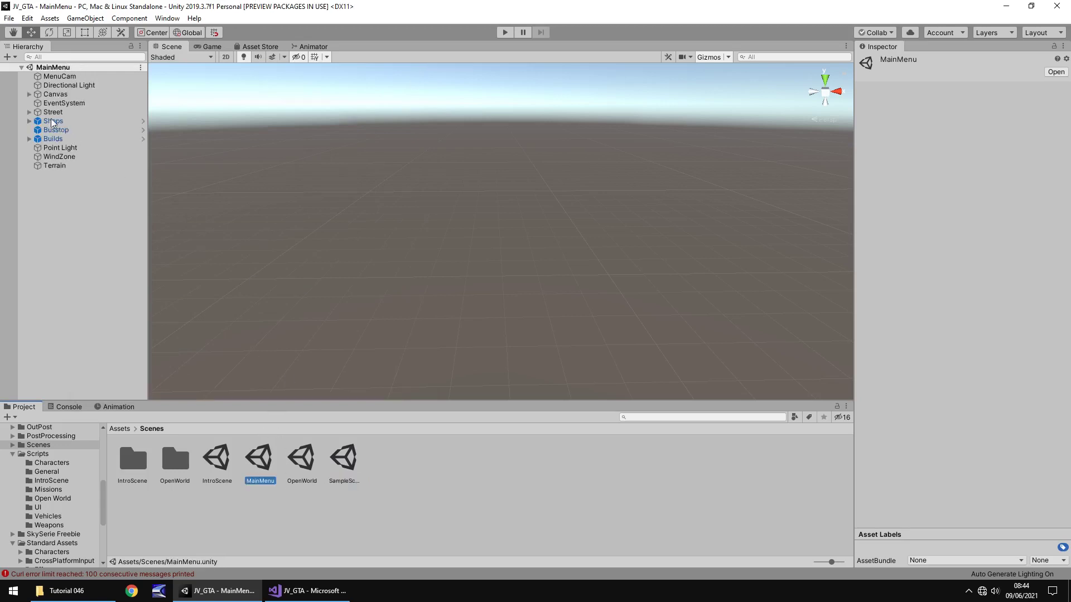
pyautogui.doubleClick(56, 94)
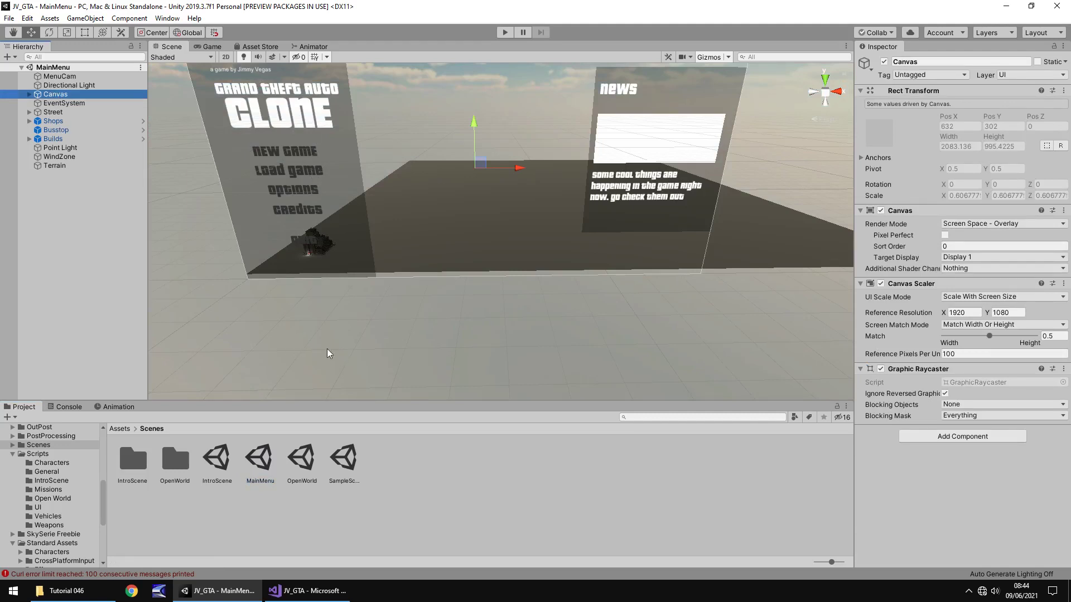
# Create a C# script named MainMenuControl in the Scripts/UI folder.
pyautogui.click(37, 508)
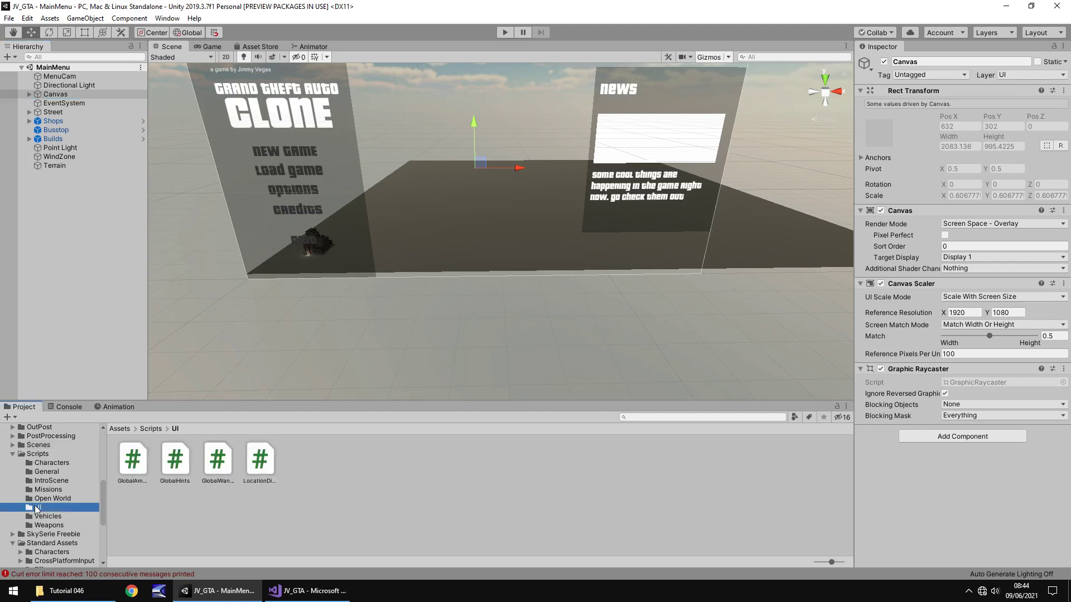
pyautogui.rightClick(306, 464)
pyautogui.moveTo(396, 176)
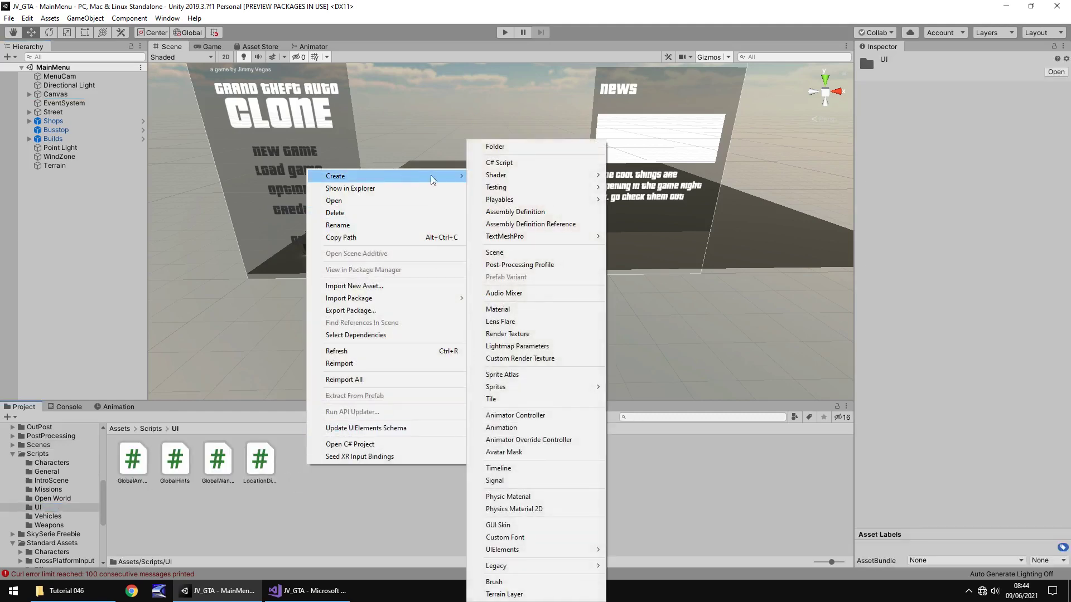
pyautogui.click(496, 163)
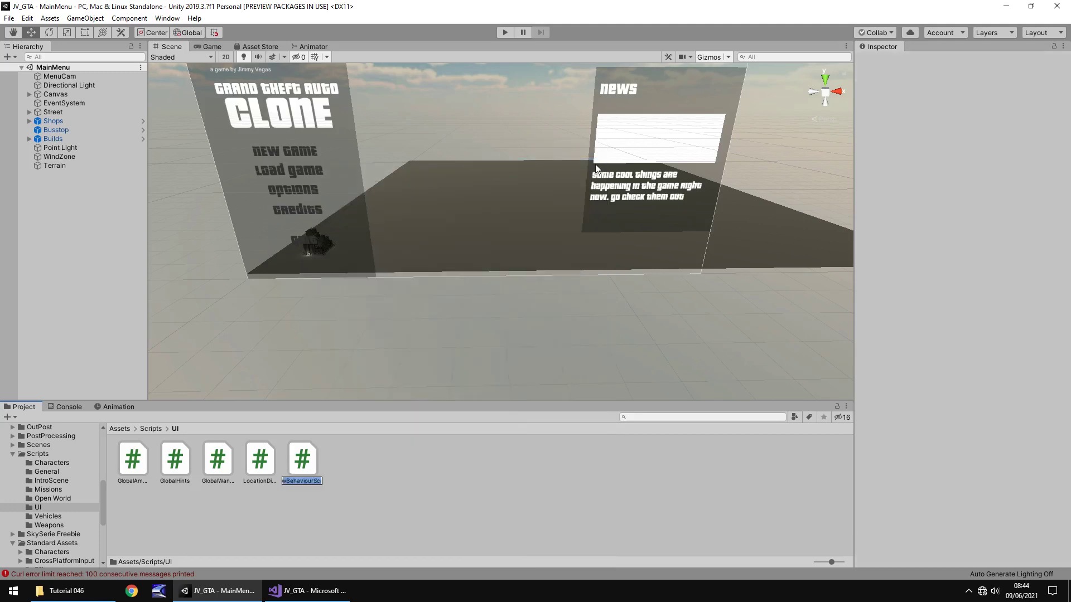
pyautogui.write('MainM')
pyautogui.write('enuContro')
pyautogui.write('l')
pyautogui.press('Return')
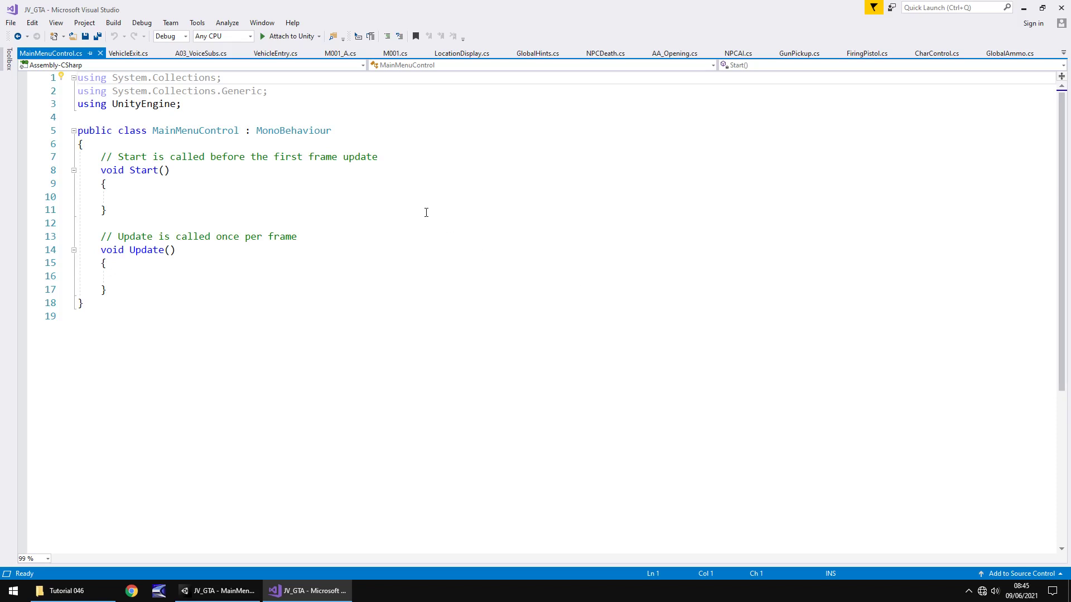
# Add 'using UnityEngine.SceneManagement;' as a new line below the UnityEngine using directive.
pyautogui.click(226, 104)
pyautogui.press('Return')
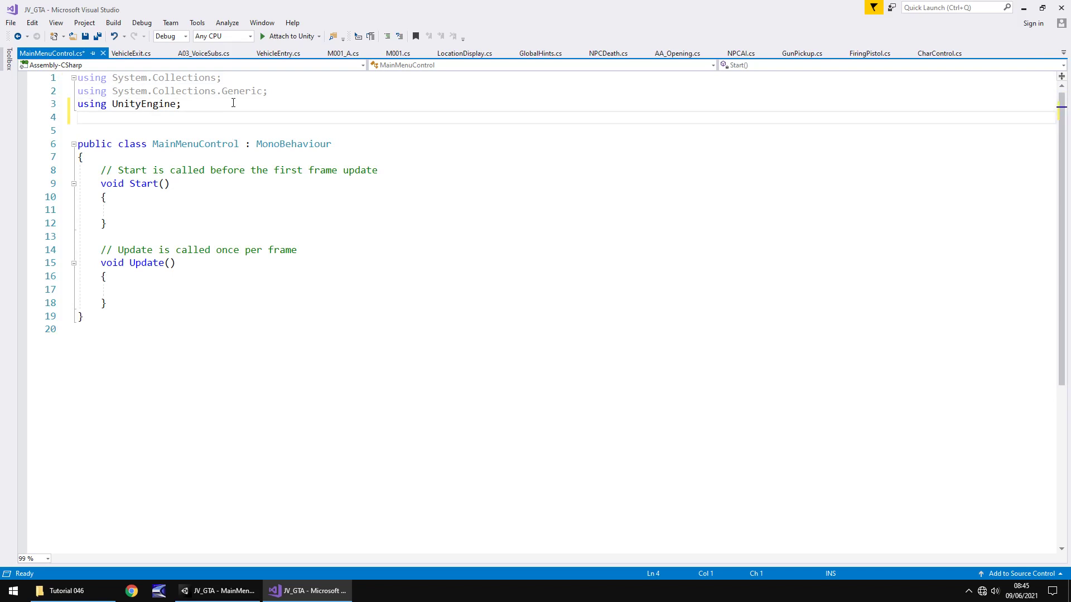
pyautogui.write('using UnityE')
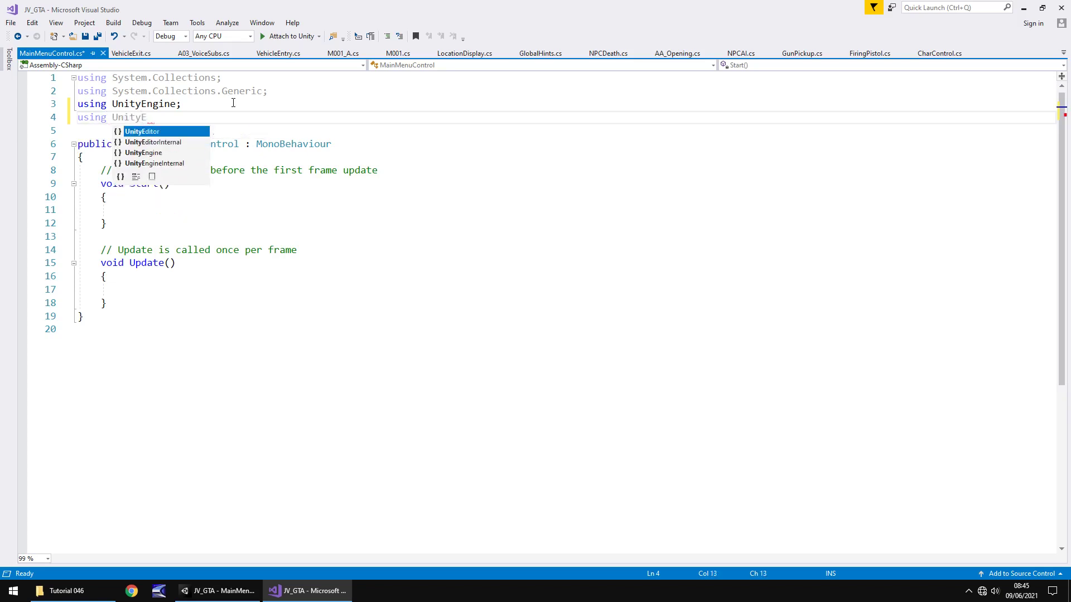
pyautogui.write('ngine.SceneManagement')
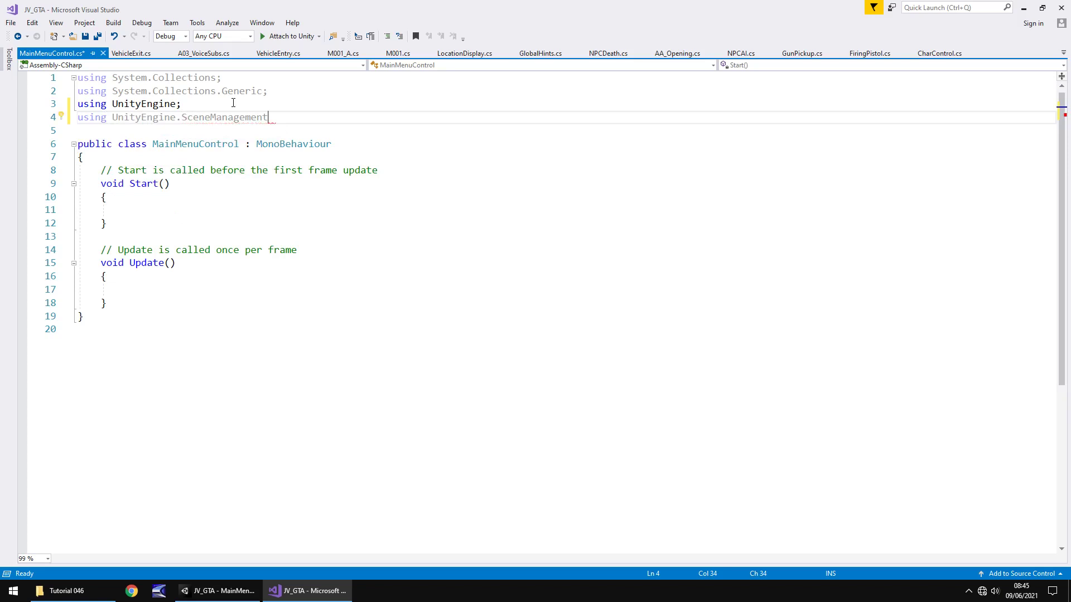
pyautogui.write(';')
# Below Update, write a public NewGame() method calling SceneManager.LoadScene(1), and save the script.
pyautogui.click(136, 301)
pyautogui.press('Return')
pyautogui.press('Return')
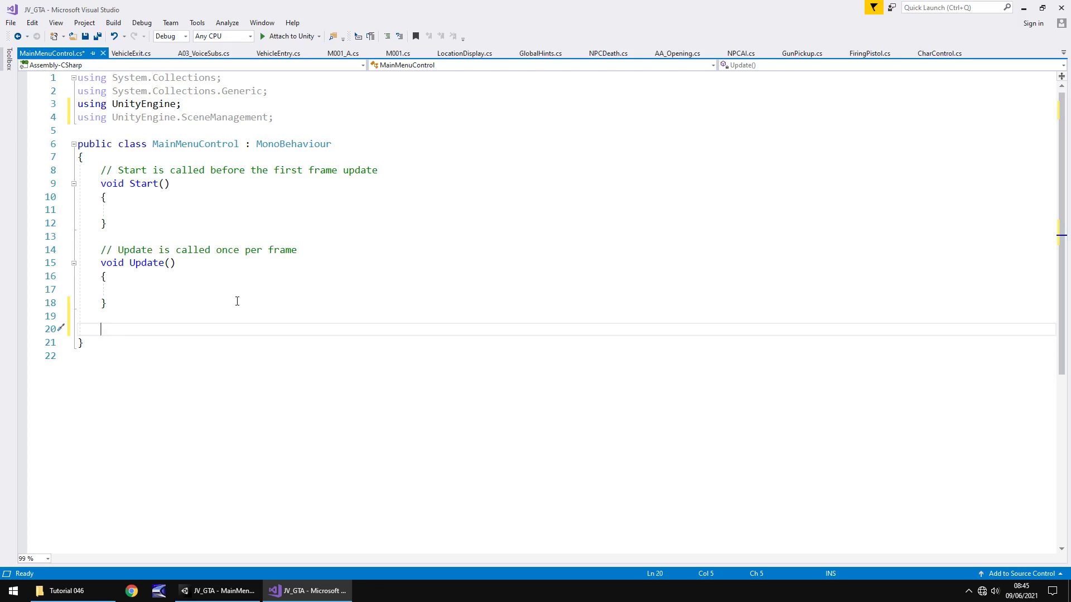
pyautogui.write('publi')
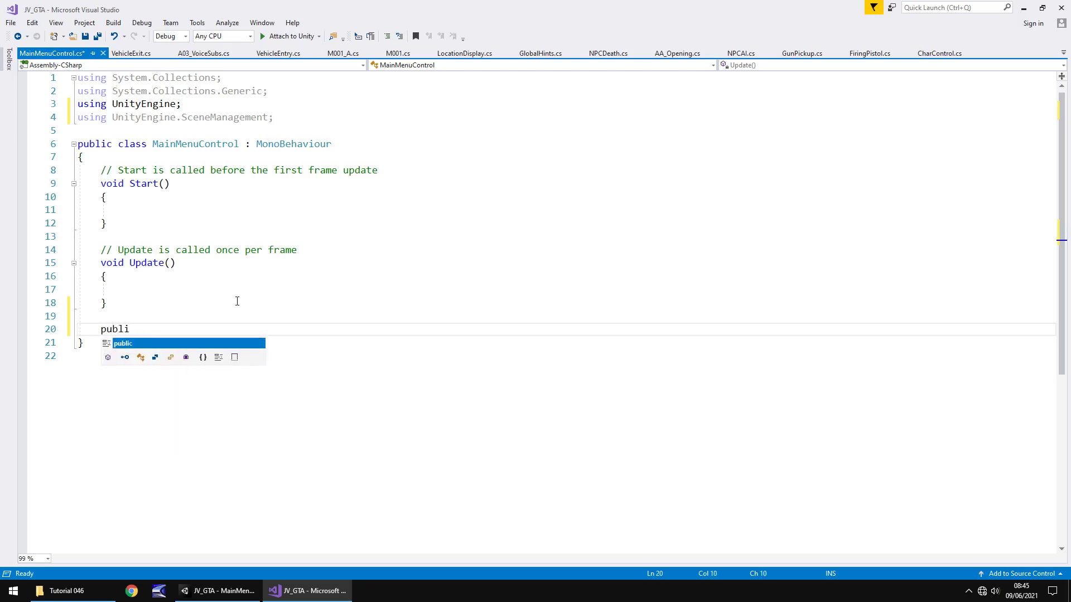
pyautogui.write('c void ')
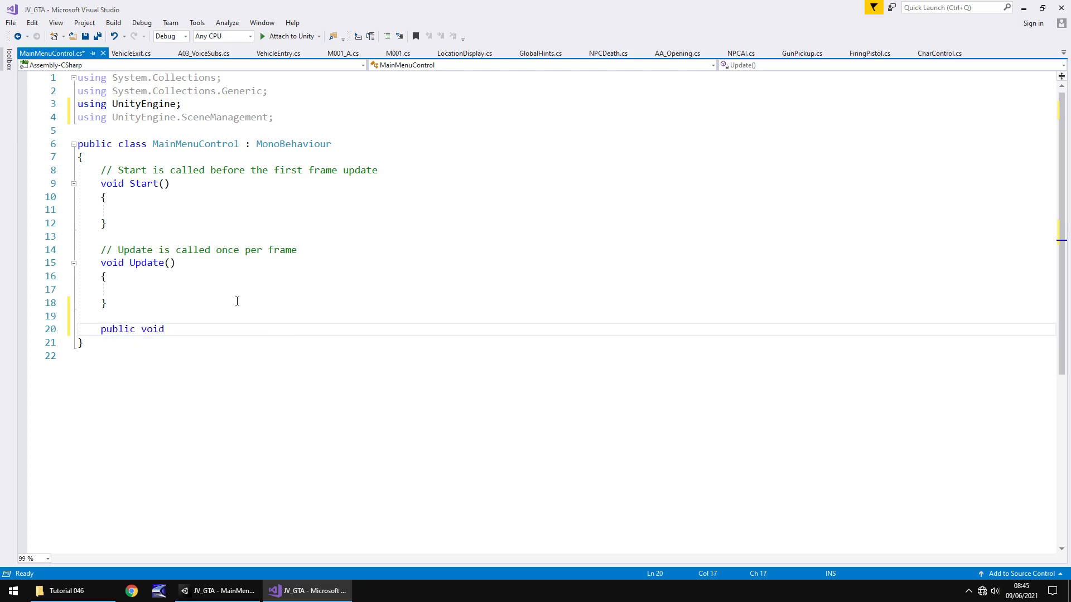
pyautogui.write('NewGame')
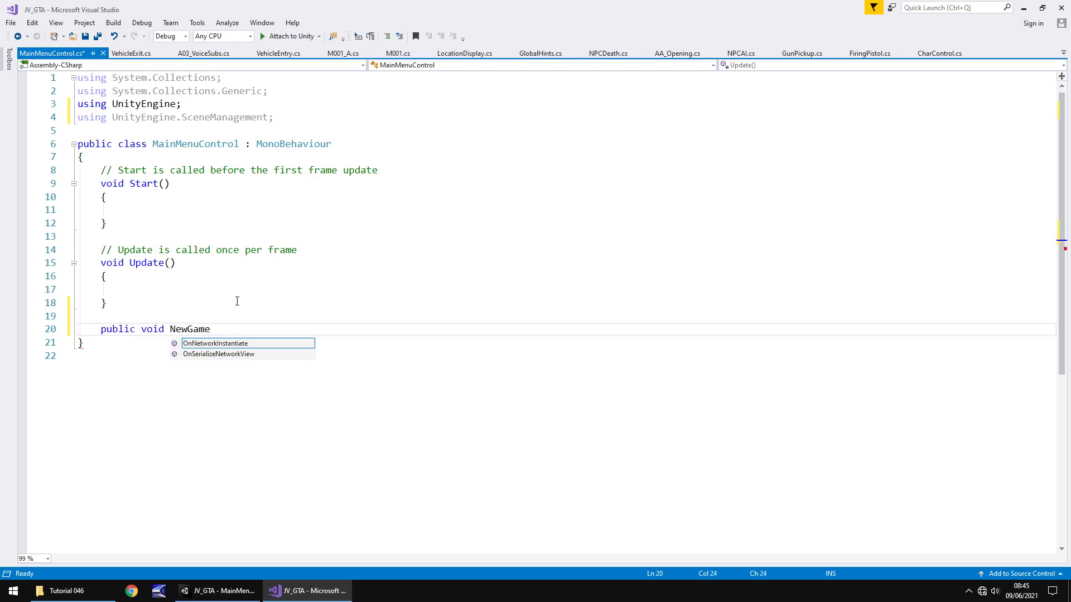
pyautogui.write('() {')
pyautogui.press('Return')
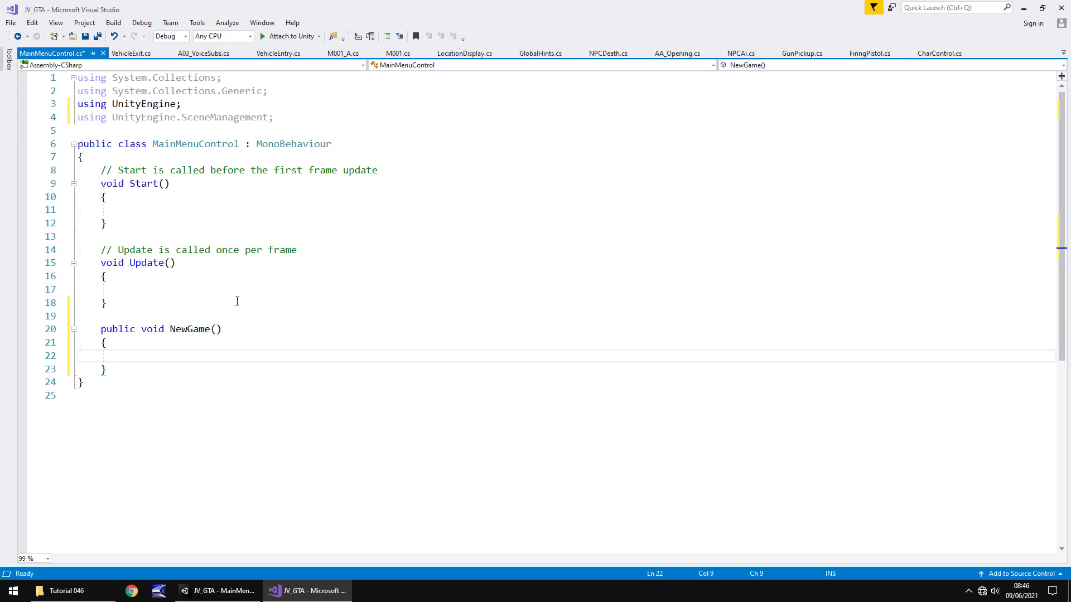
pyautogui.write('Sce')
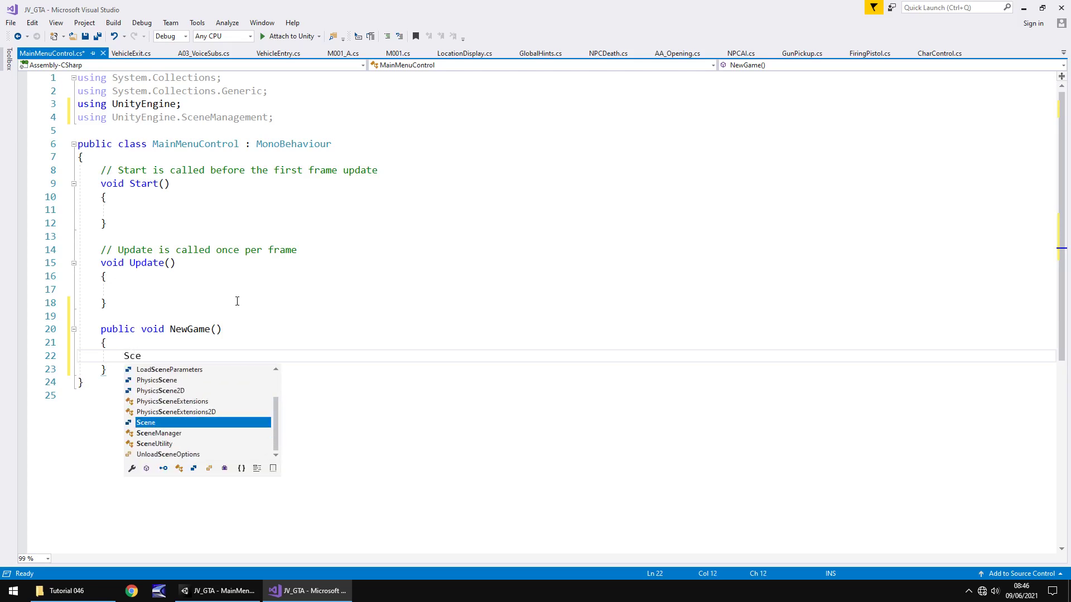
pyautogui.press('Down')
pyautogui.press('Tab')
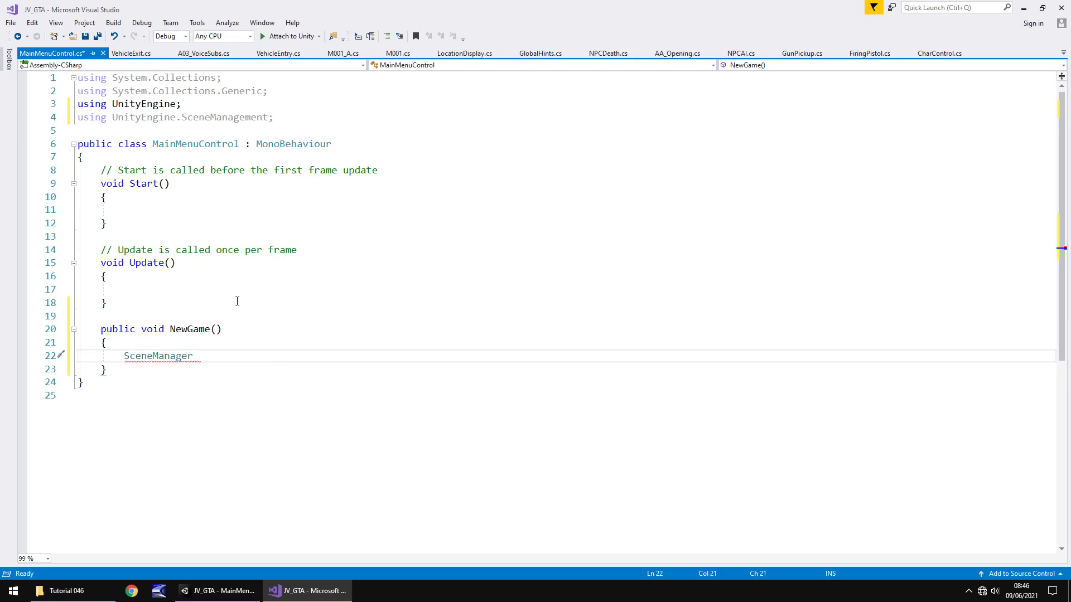
pyautogui.write('.Lo')
pyautogui.press('Tab')
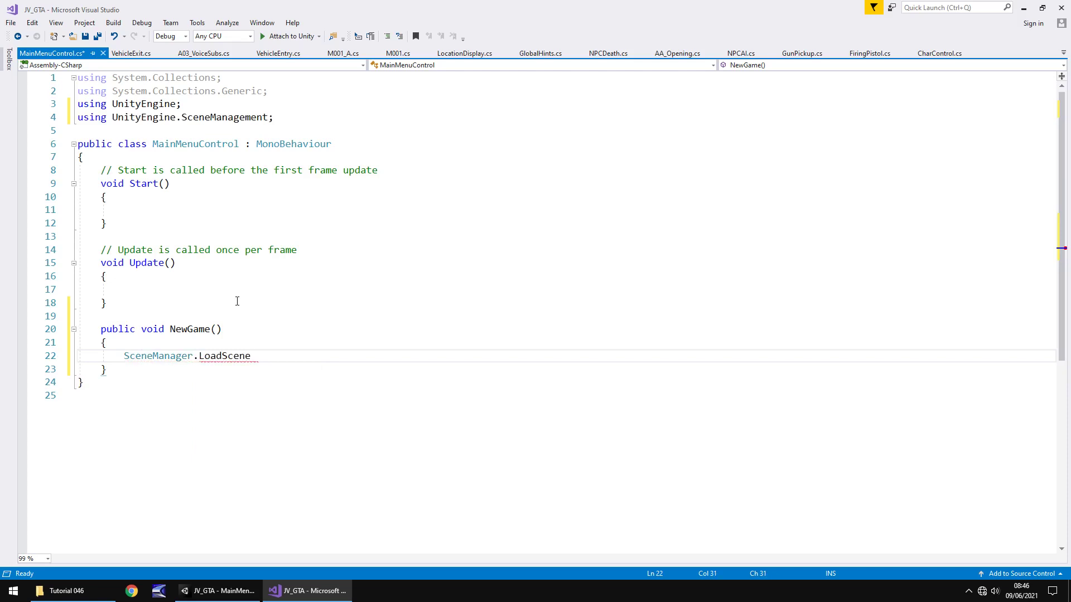
pyautogui.write('(1);')
pyautogui.hotkey('ctrl', 's')
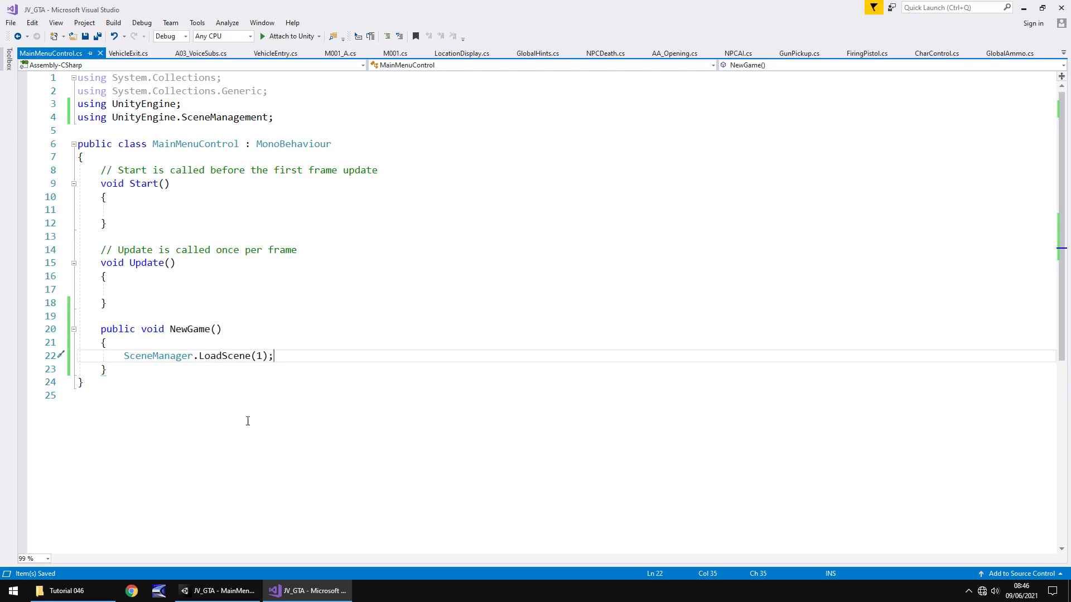
# Back in Unity, create an empty object named MenuControls and attach the MainMenuControl script to it.
pyautogui.click(223, 590)
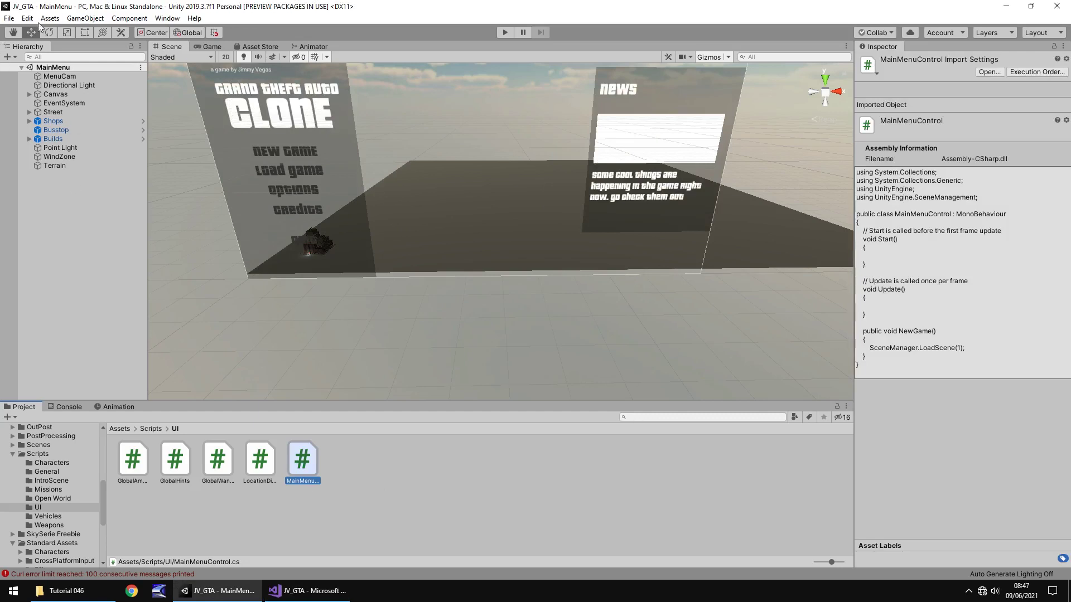
pyautogui.click(85, 18)
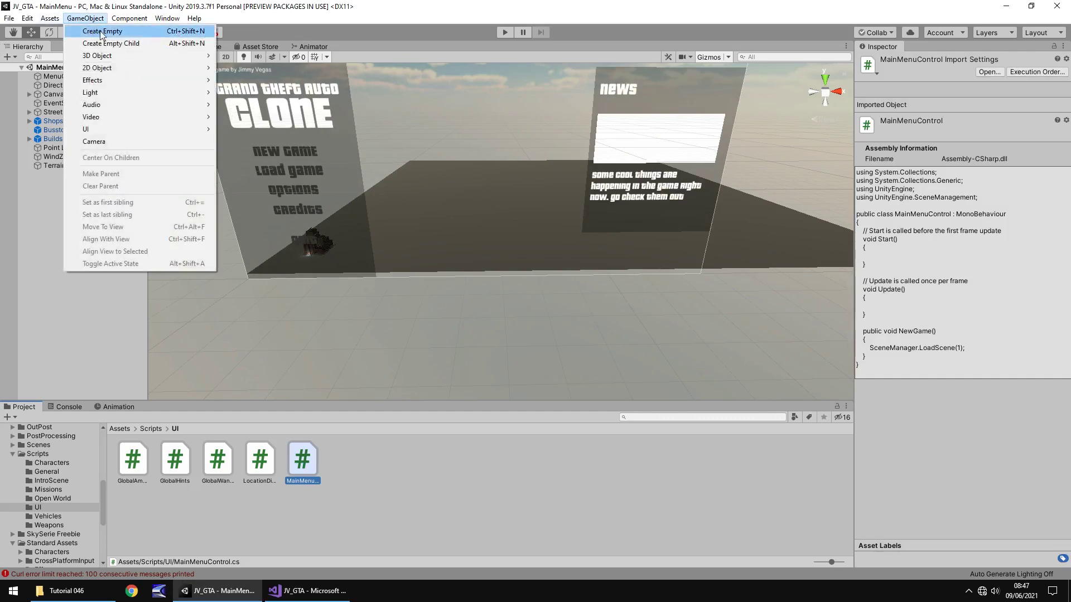
pyautogui.click(83, 31)
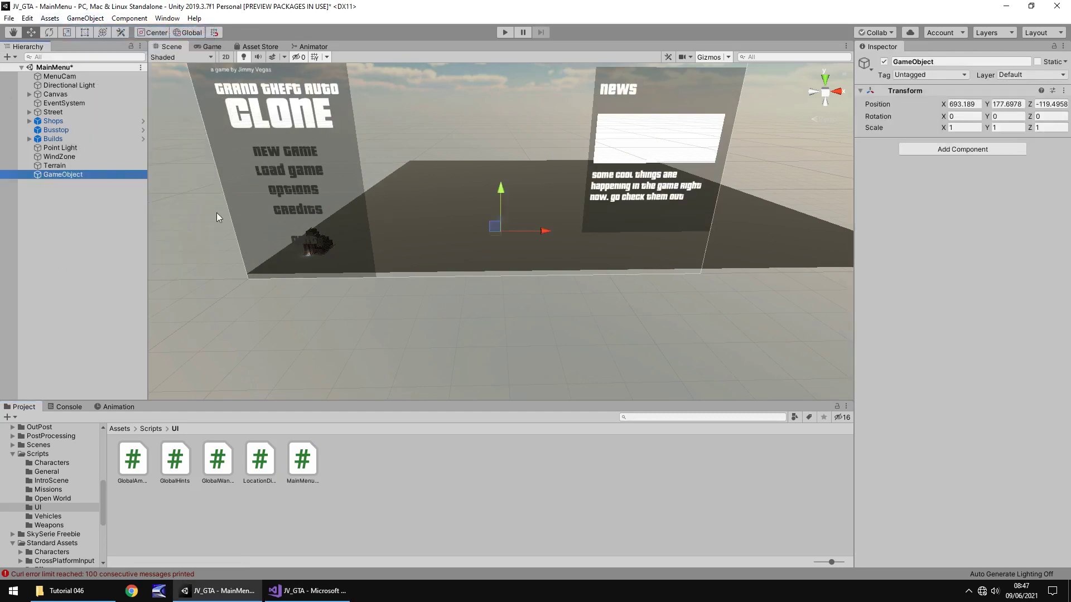
pyautogui.press('F2')
pyautogui.write('Men')
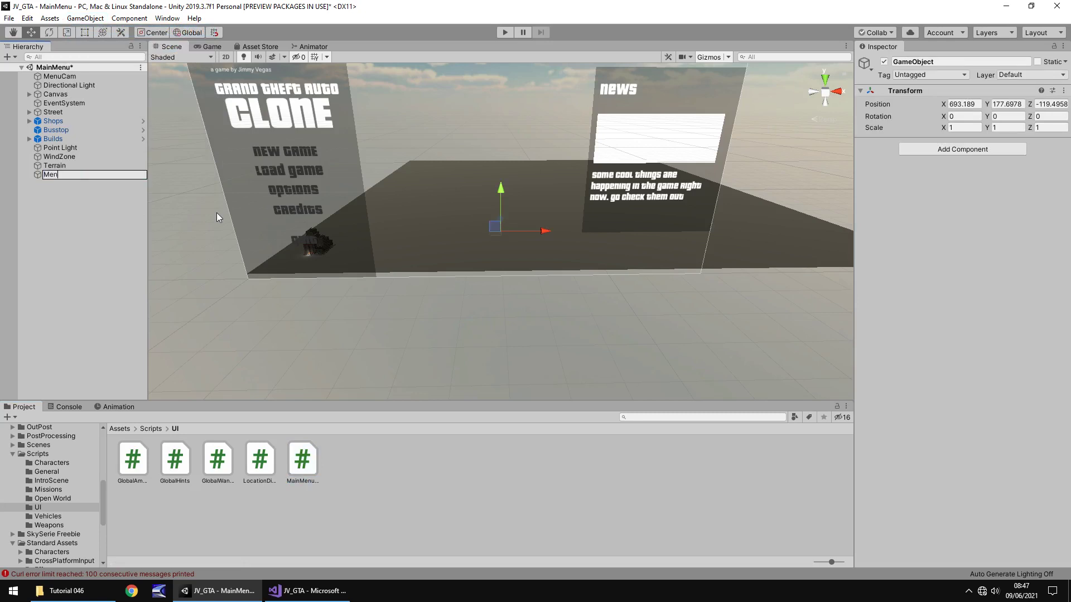
pyautogui.write('uControls')
pyautogui.press('Return')
pyautogui.moveTo(302, 458); pyautogui.dragTo(77, 77)
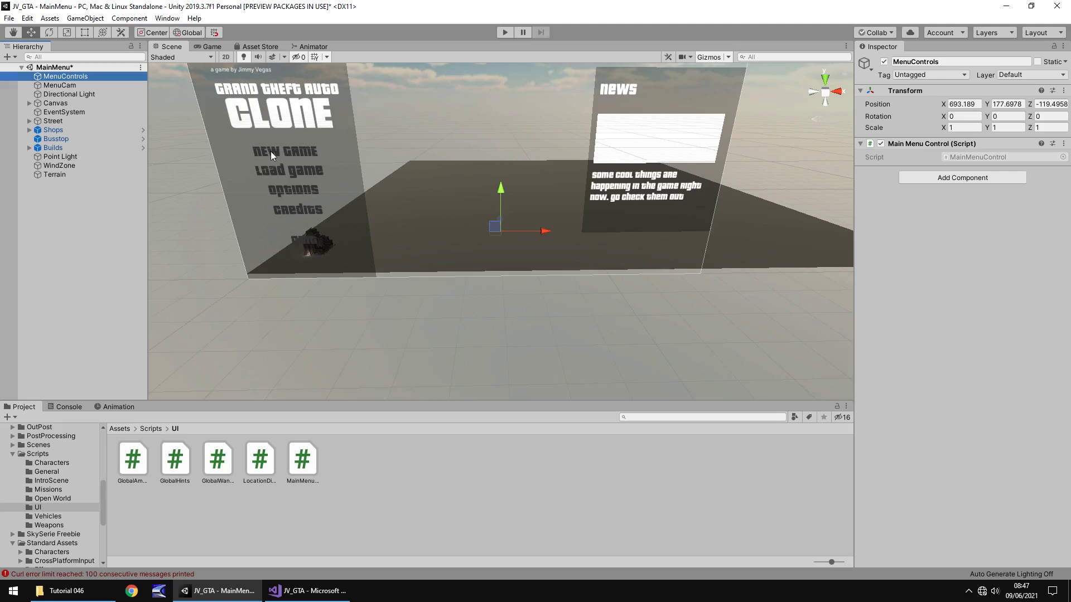
# On Canvas > NewGame, add an On Click entry targeting MenuControls that calls MainMenuControl.NewGame().
pyautogui.click(29, 104)
pyautogui.click(80, 149)
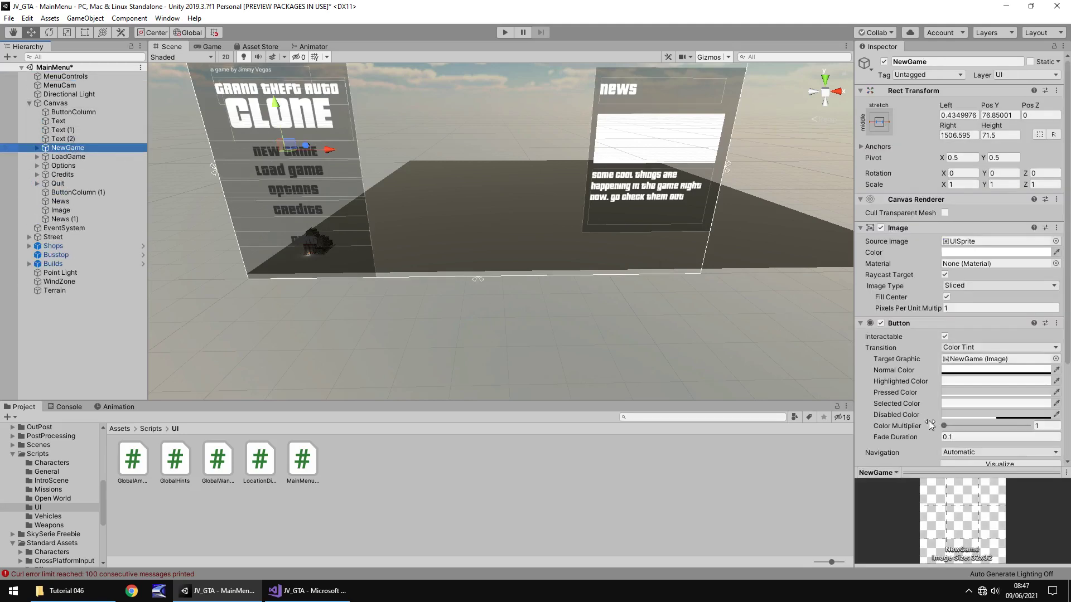
pyautogui.scroll(-5, 929, 378)
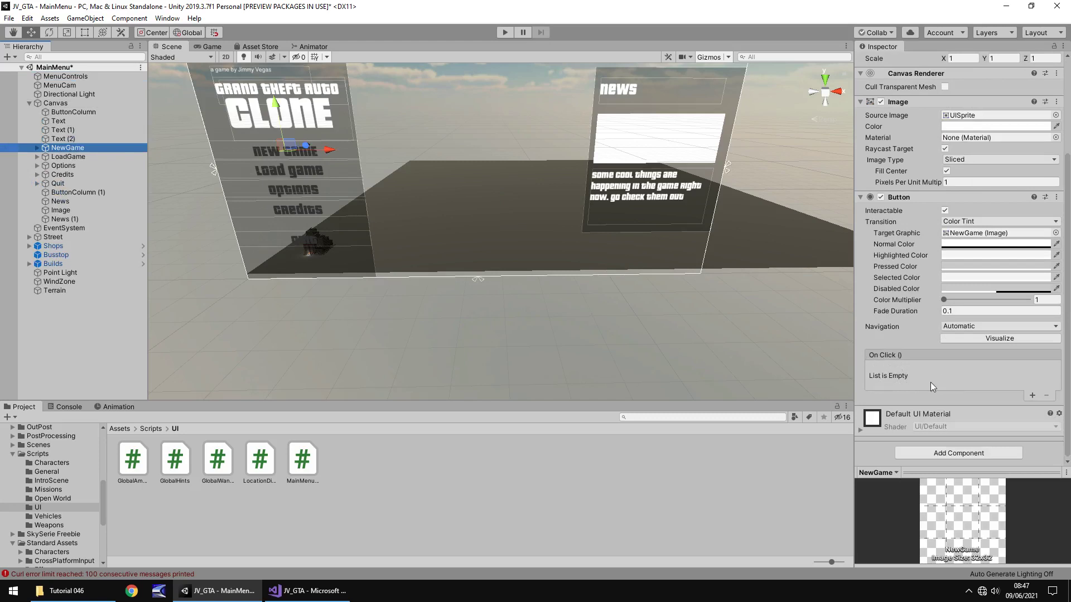
pyautogui.click(1031, 395)
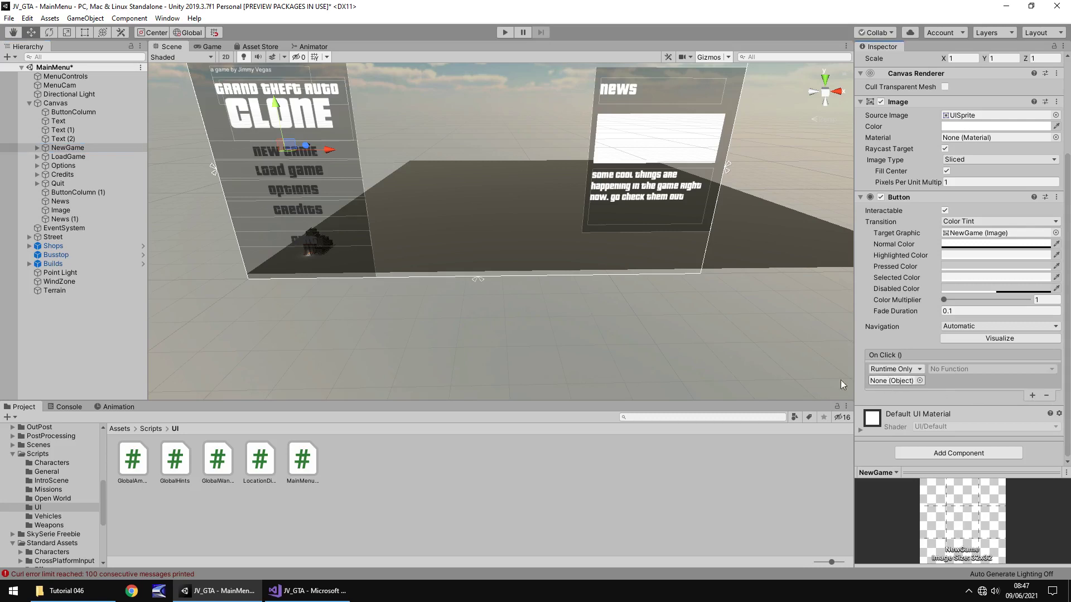
pyautogui.moveTo(65, 77); pyautogui.dragTo(898, 382)
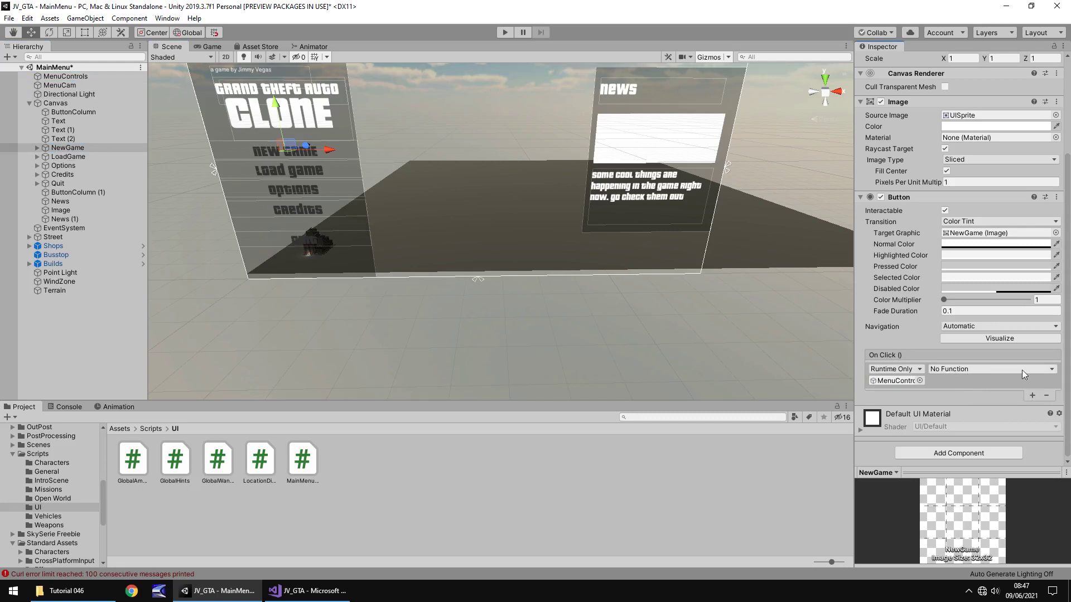
pyautogui.click(1051, 369)
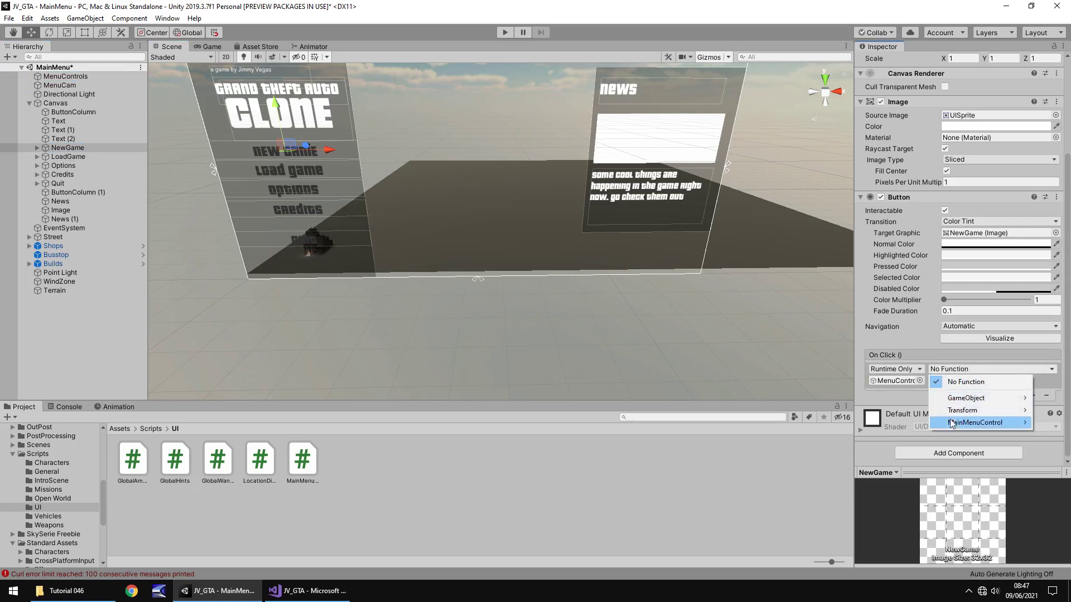
pyautogui.moveTo(985, 424)
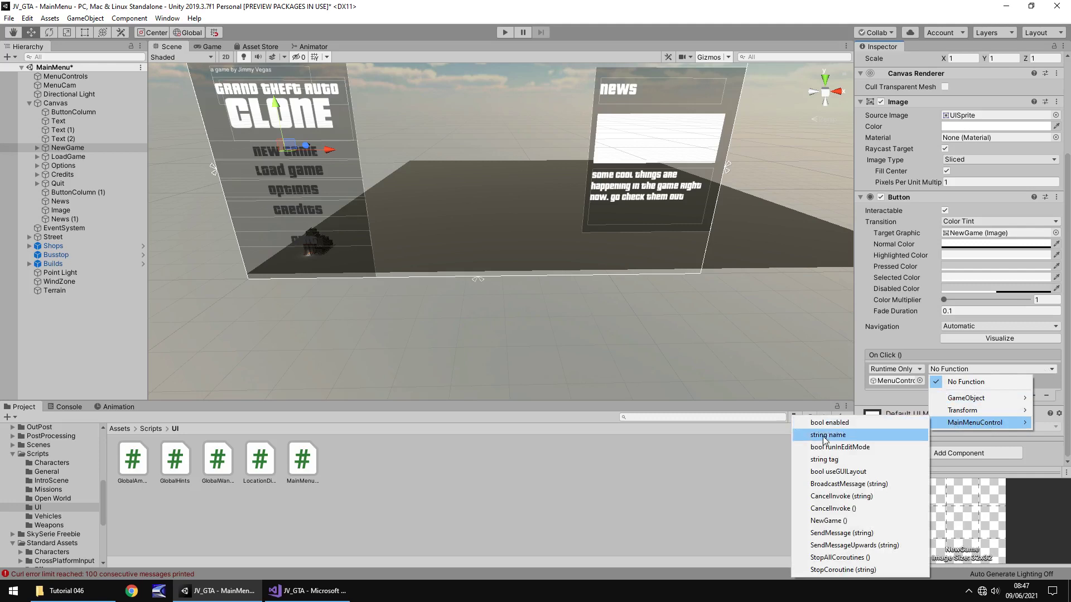
pyautogui.click(837, 522)
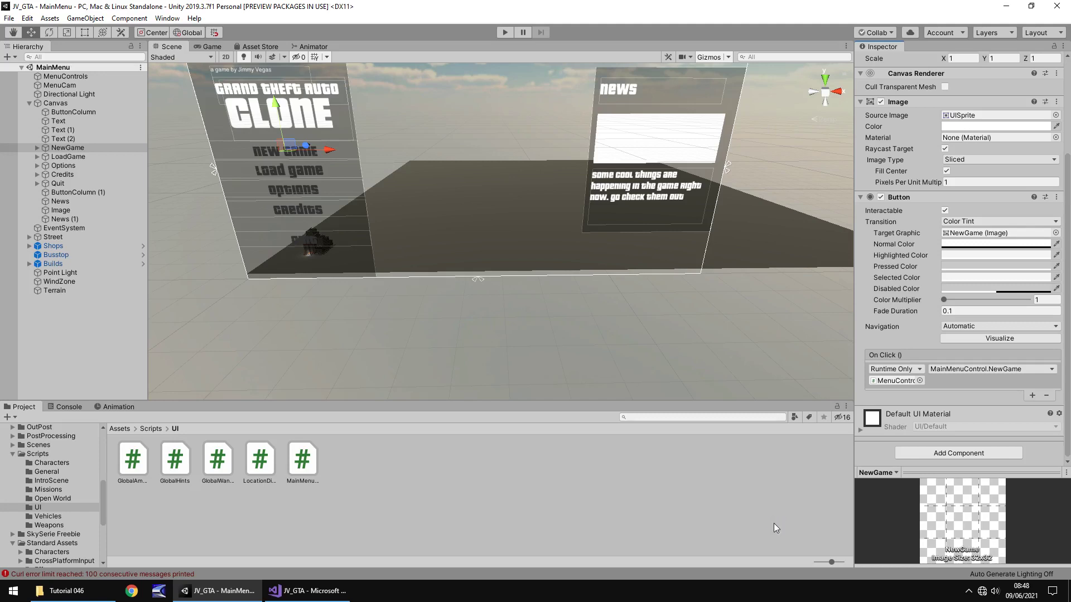
pyautogui.click(503, 32)
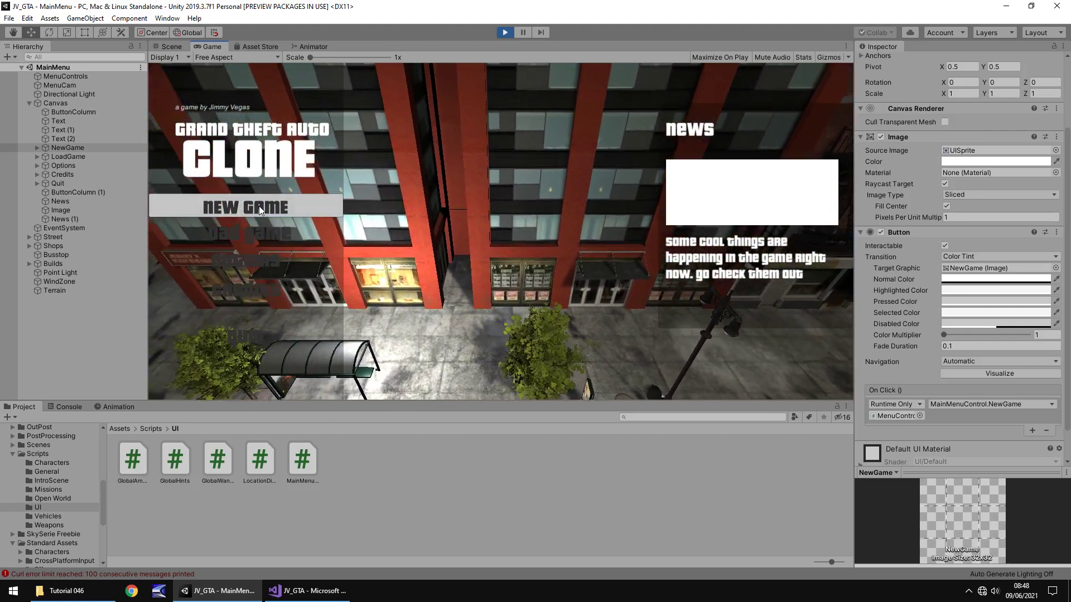
pyautogui.click(258, 207)
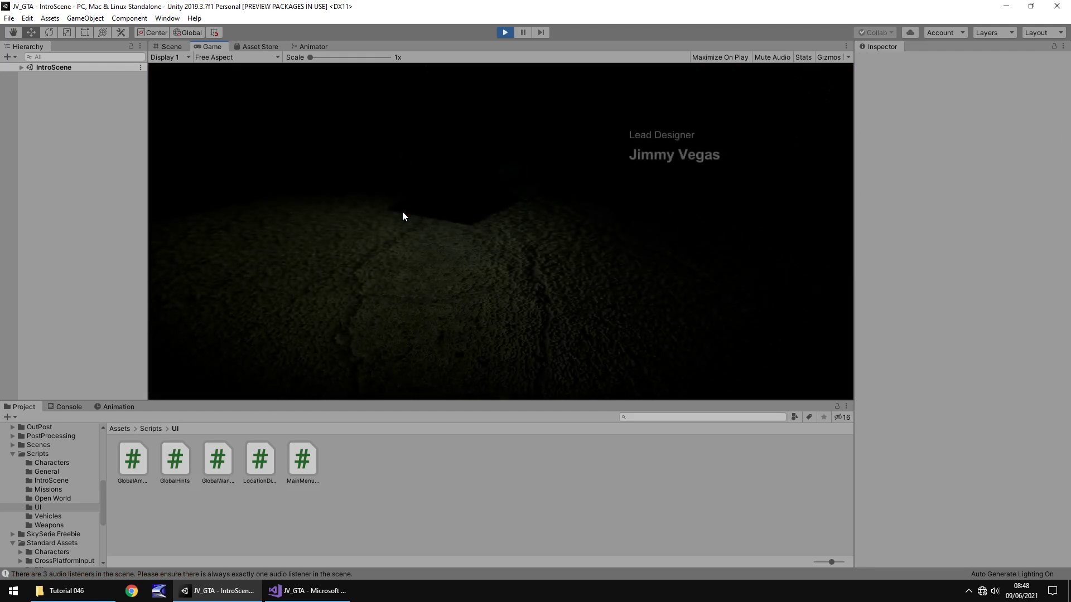
pyautogui.hotkey('ctrl', 'p')
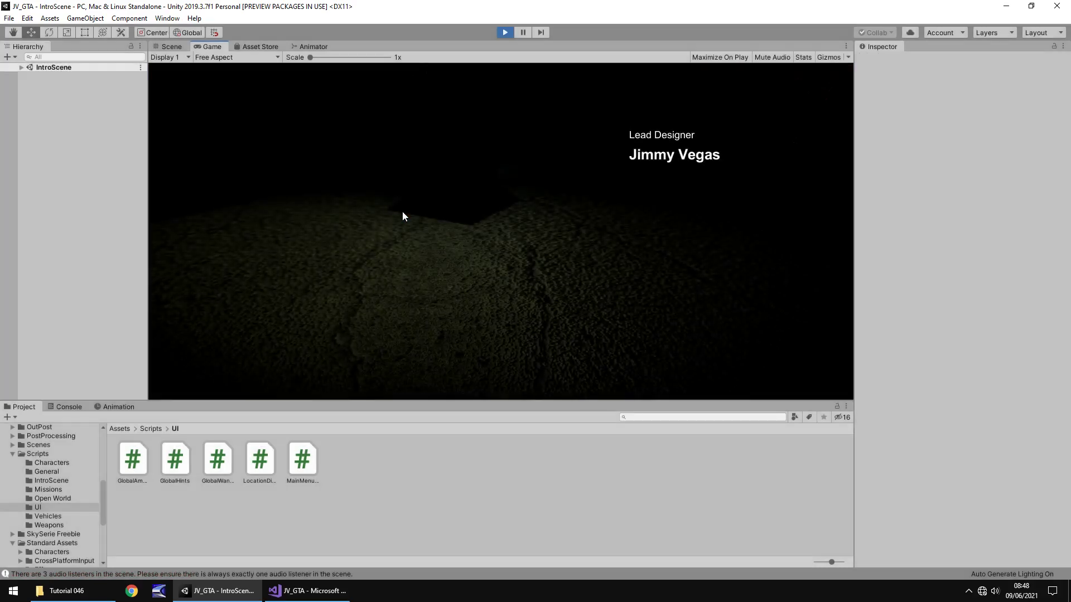